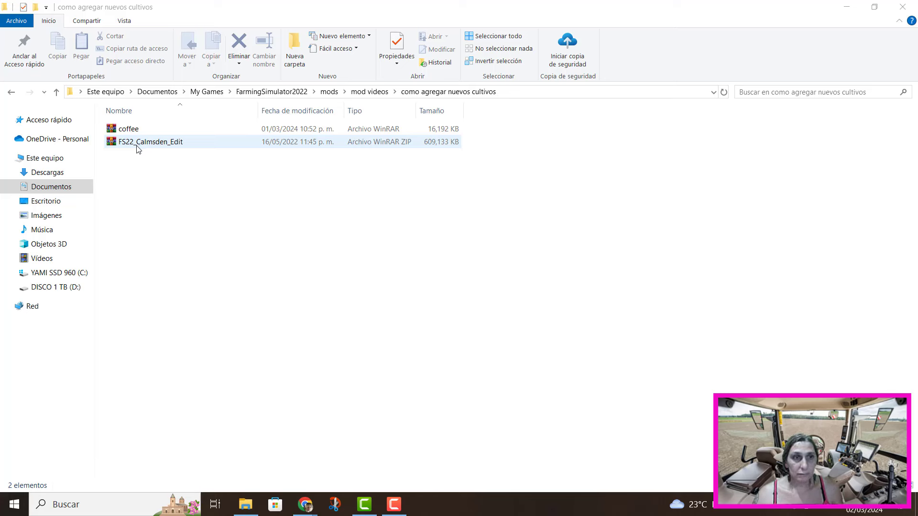
Extract the coffee archive into its own coffee folder.
left_click(137, 128)
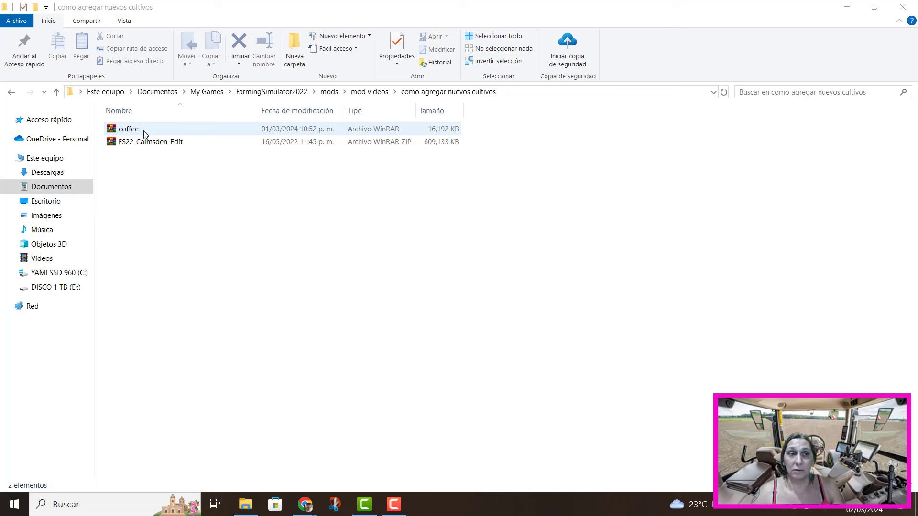
left_click(146, 134)
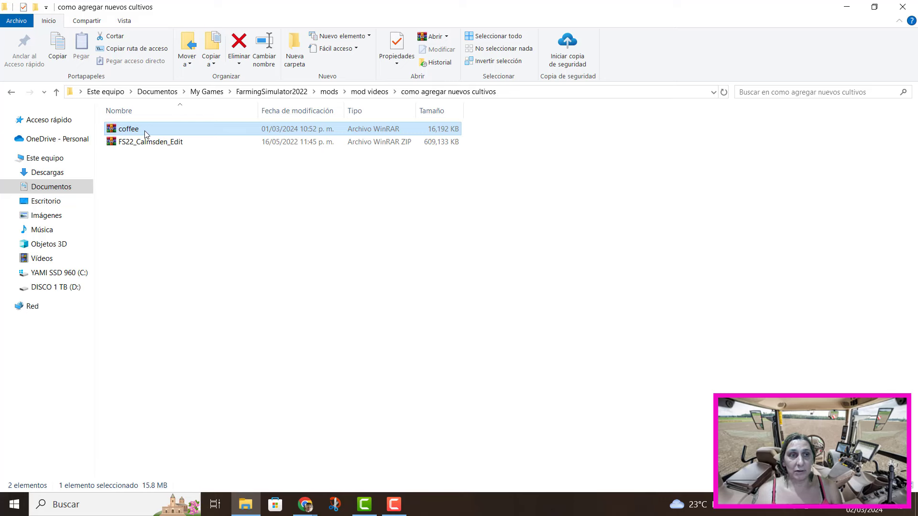
right_click(146, 134)
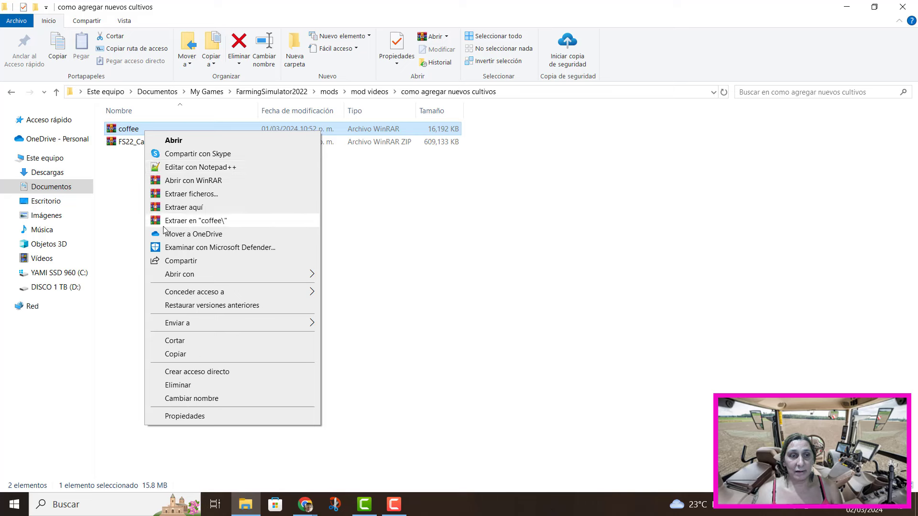
left_click(216, 225)
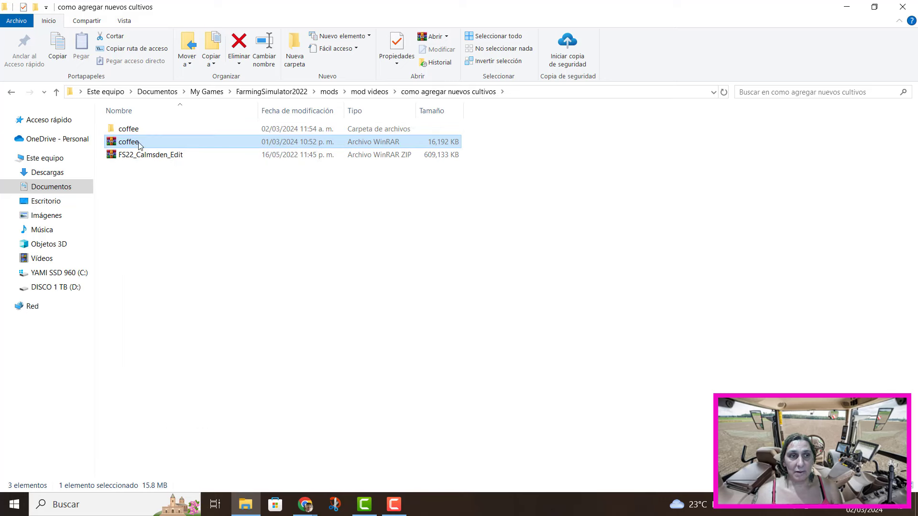
Look through the extracted coffee folder down to its inner coffee folder, and return to the folder holding the archives.
double_click(130, 130)
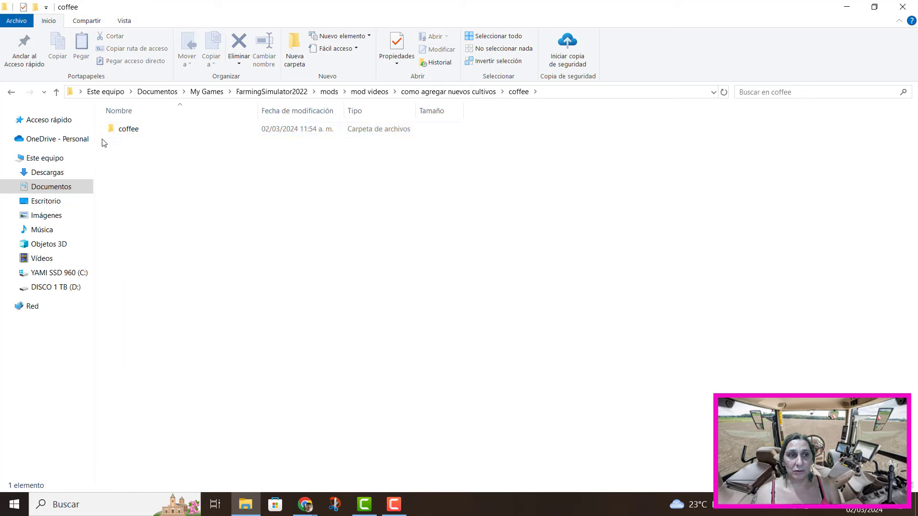
double_click(147, 130)
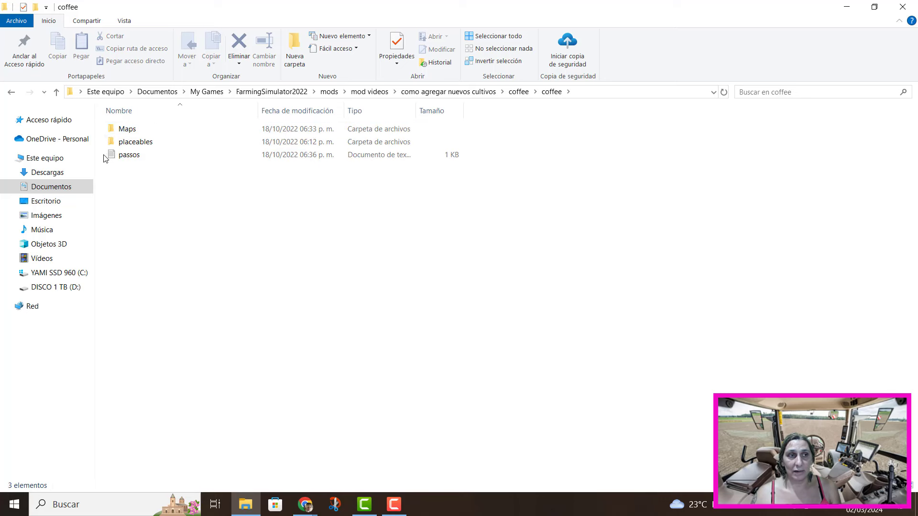
left_click(10, 94)
left_click(10, 93)
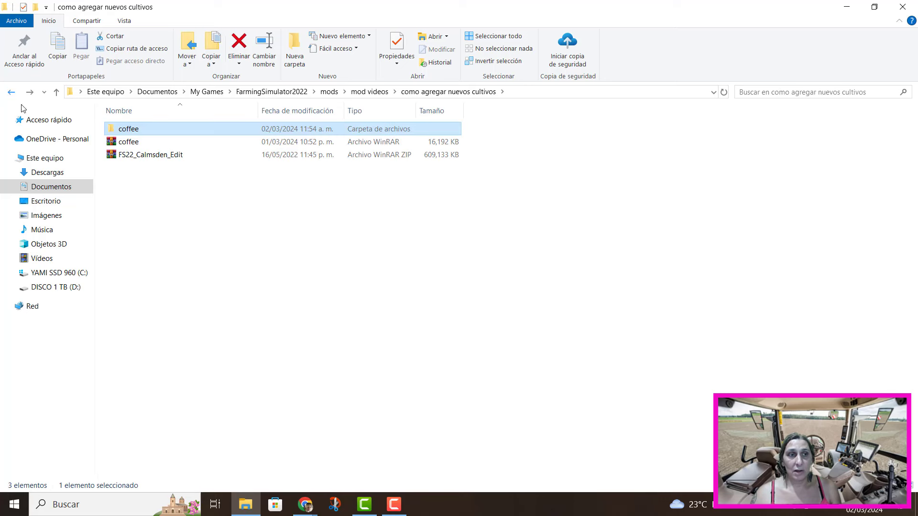
Extract the FS22_Calmsden_Edit archive into its own FS22_Calmsden_Edit folder.
right_click(145, 156)
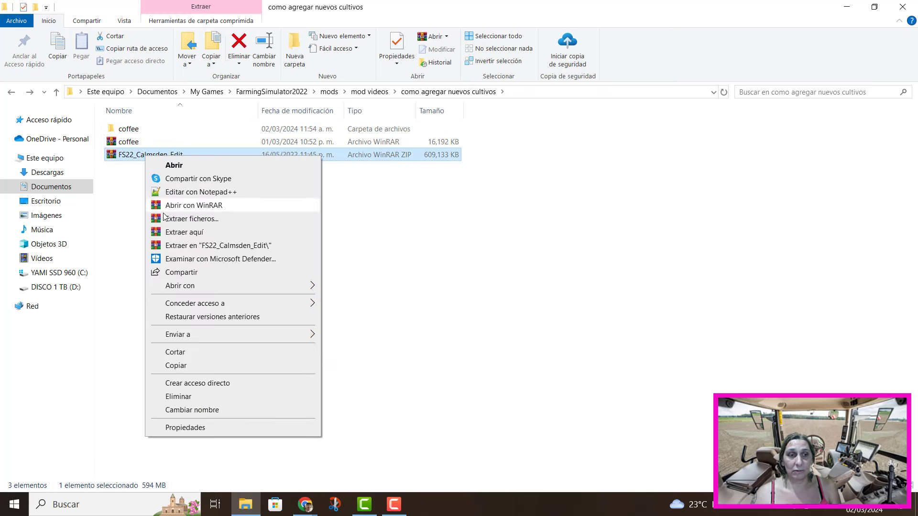
left_click(186, 245)
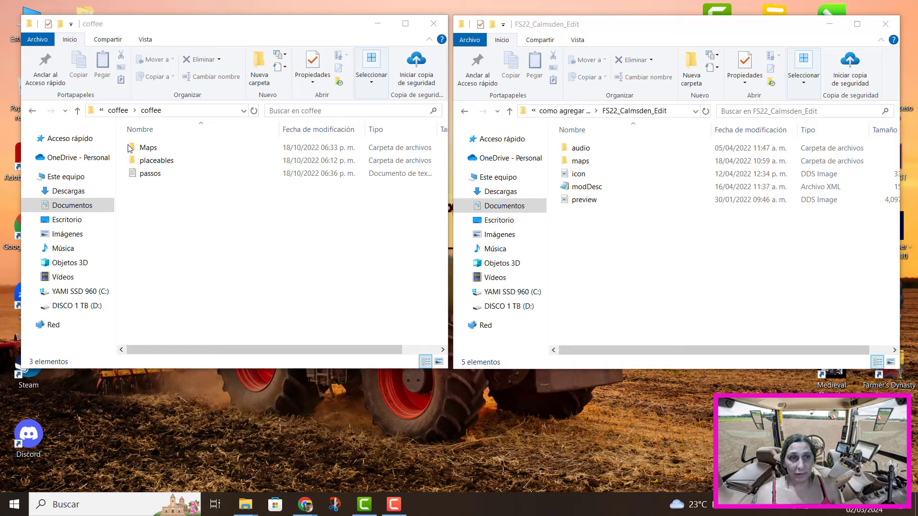
Open the passos text file, place it below the coffee folder's file list, and highlight the two storeItem lines under MODDESC.
double_click(143, 174)
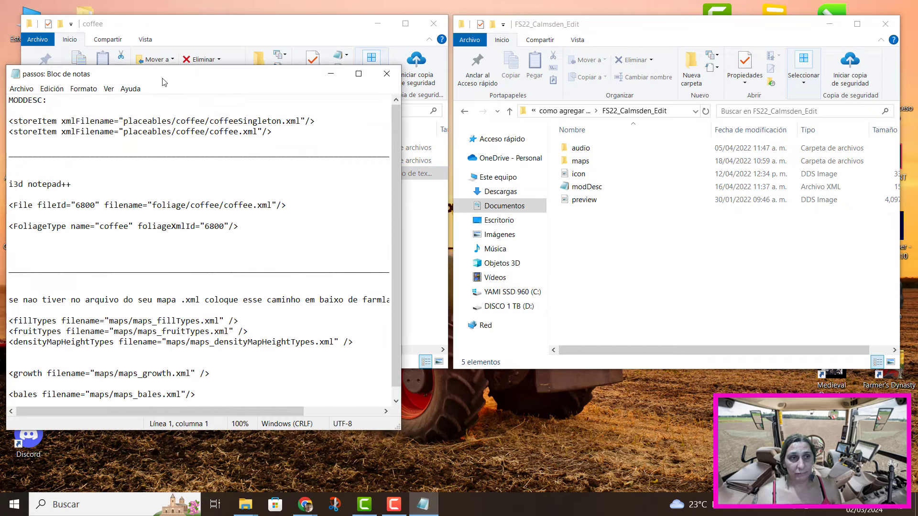
left_click_drag(166, 79, 312, 32)
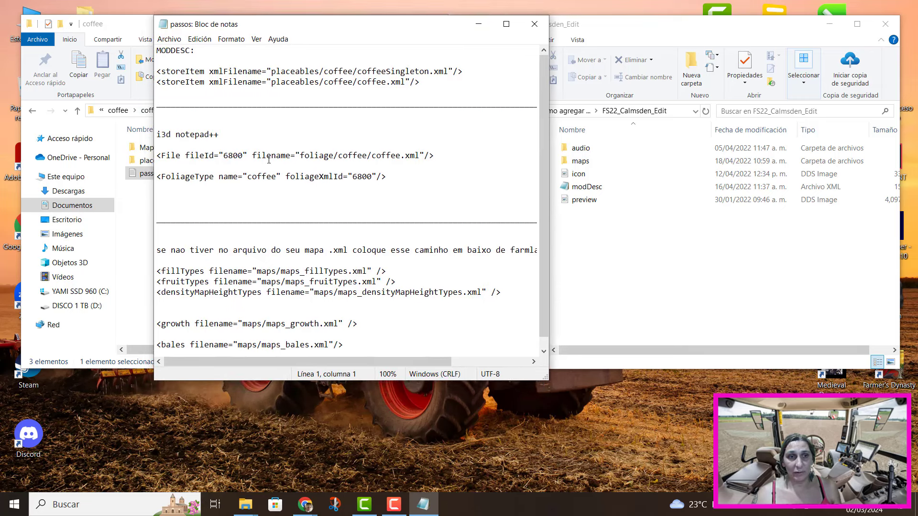
scroll(215, 287, "down", 1)
scroll(246, 304, "up", 1)
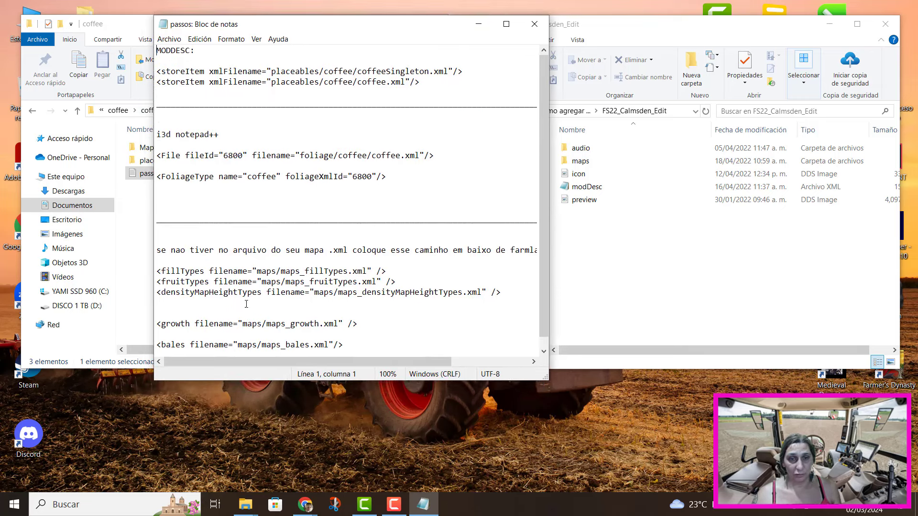
left_click_drag(328, 29, 220, 204)
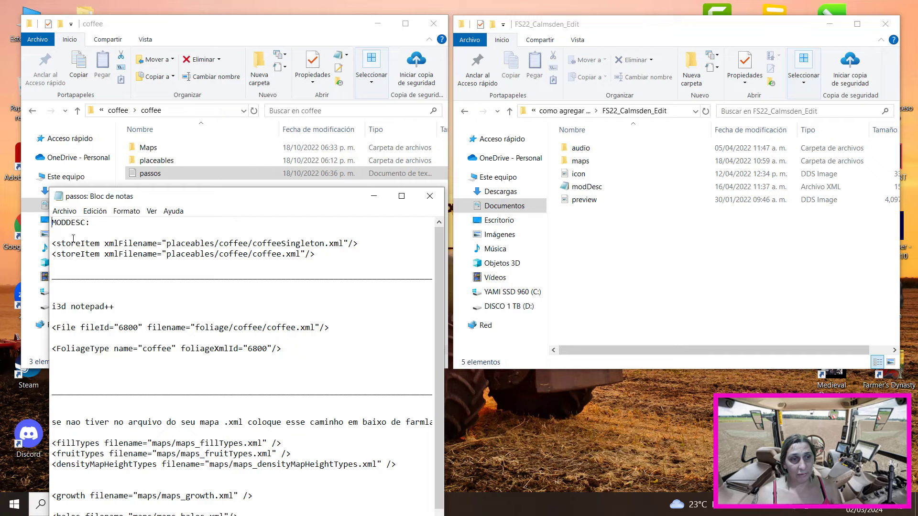
left_click_drag(53, 245, 317, 249)
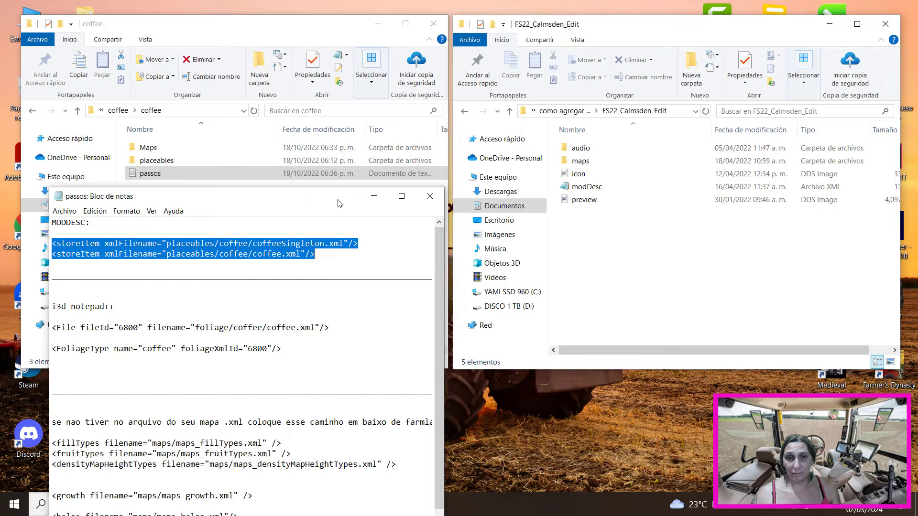
left_click_drag(355, 199, 349, 235)
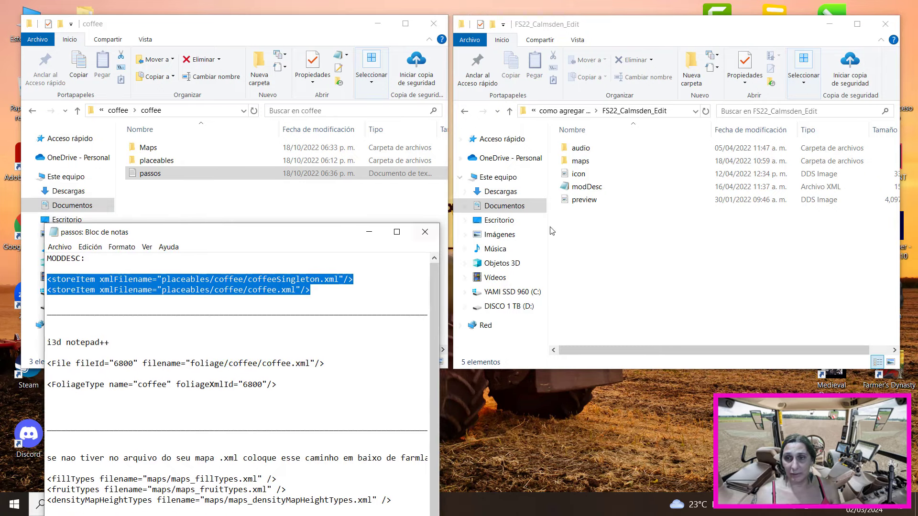
Open modDesc from the FS22_Calmsden_Edit folder in Notepad and place its window beside the passos notes.
left_click(587, 187)
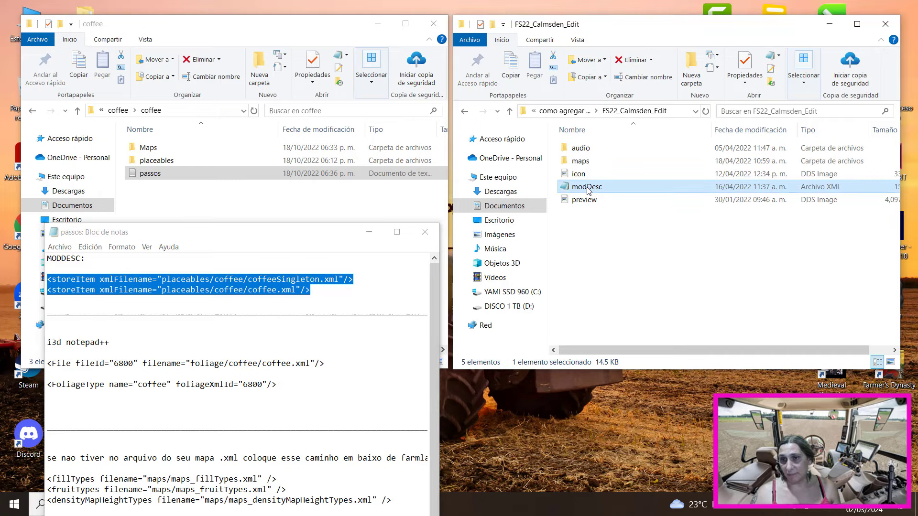
right_click(588, 191)
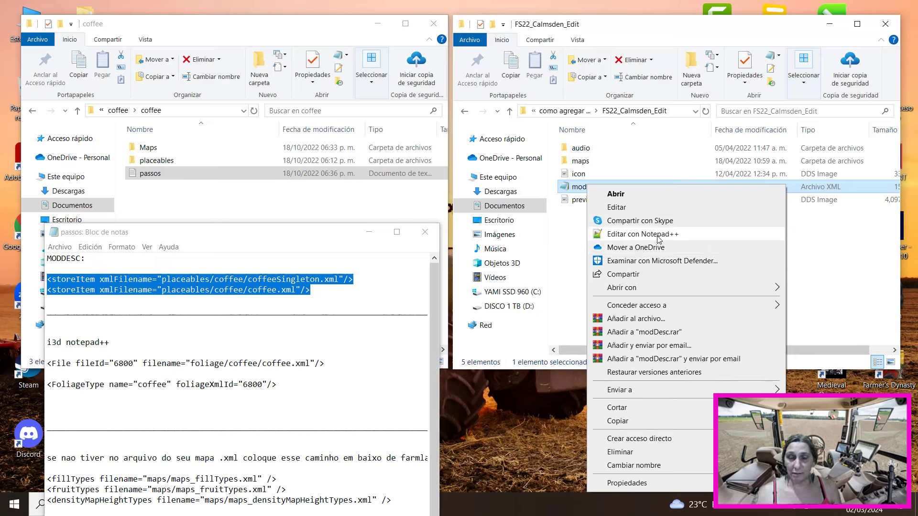
mouse_move(648, 293)
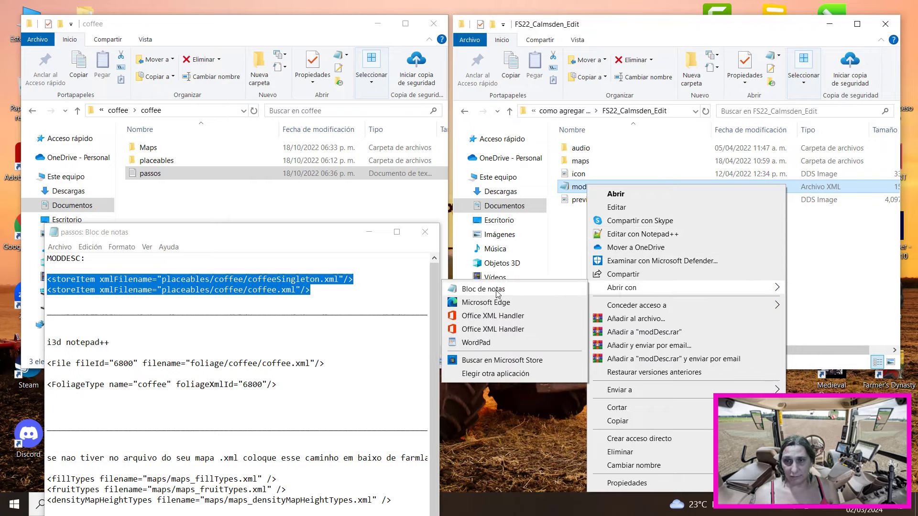
left_click(497, 294)
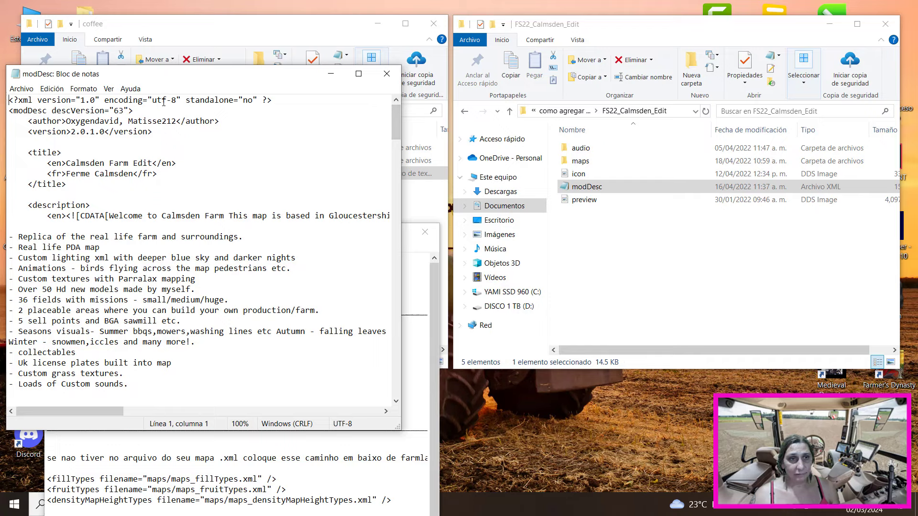
left_click_drag(168, 80, 212, 26)
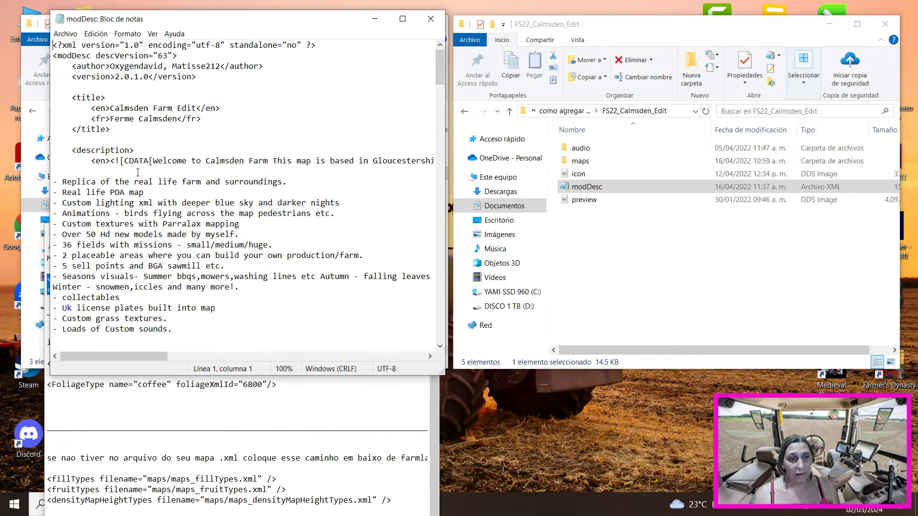
scroll(129, 211, "down", 1)
scroll(129, 211, "down", 15)
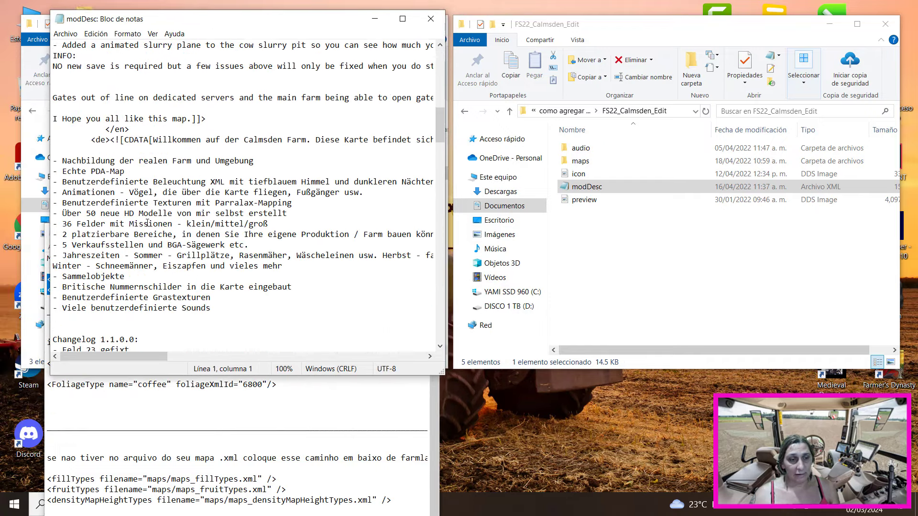
left_click_drag(203, 25, 604, 32)
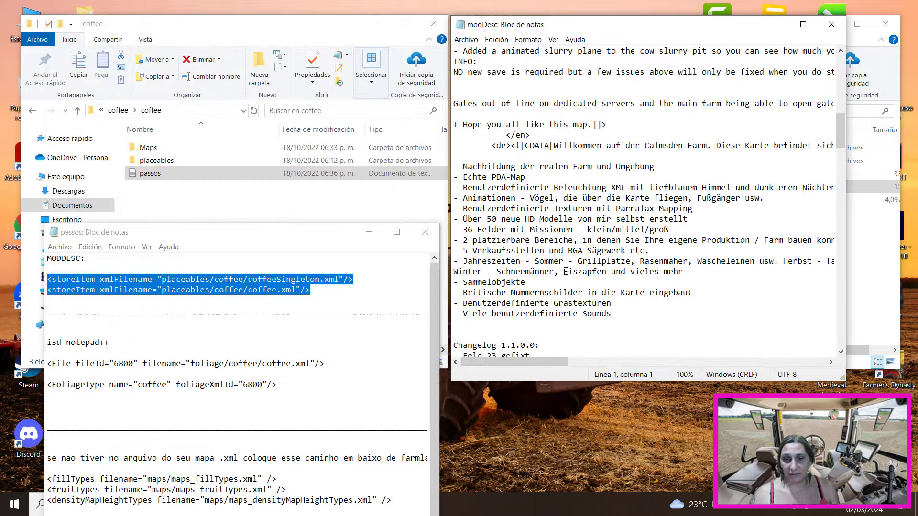
Insert an empty line directly below the opening <storeItems> tag in modDesc.
scroll(573, 271, "down", 5)
scroll(572, 272, "down", 20)
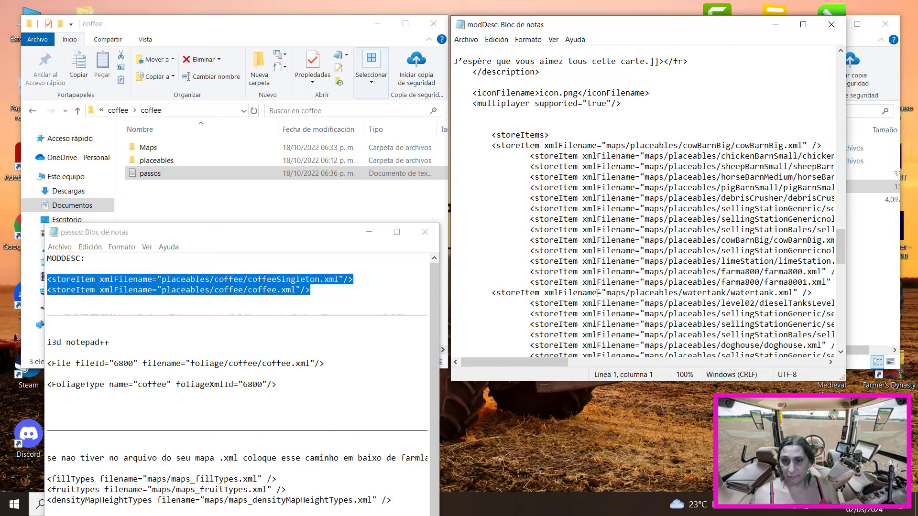
scroll(612, 246, "up", 1)
scroll(605, 186, "up", 1)
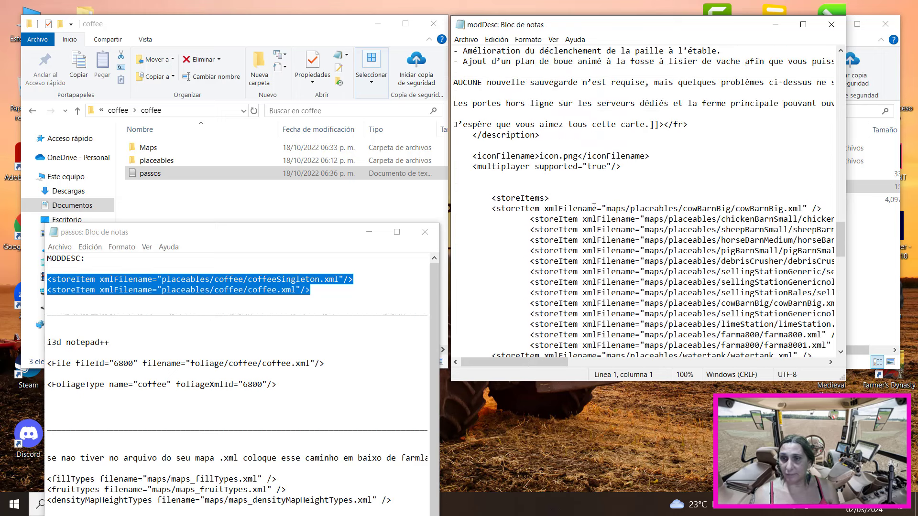
left_click(553, 199)
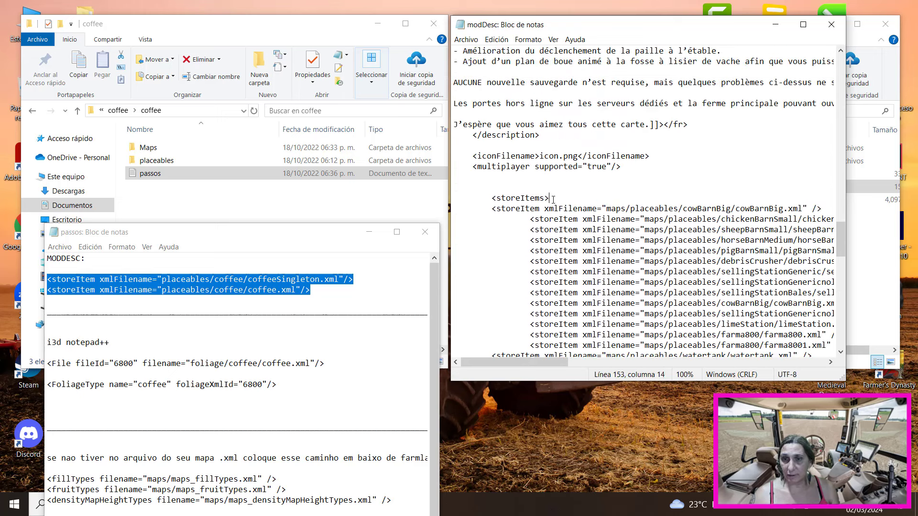
key("Return")
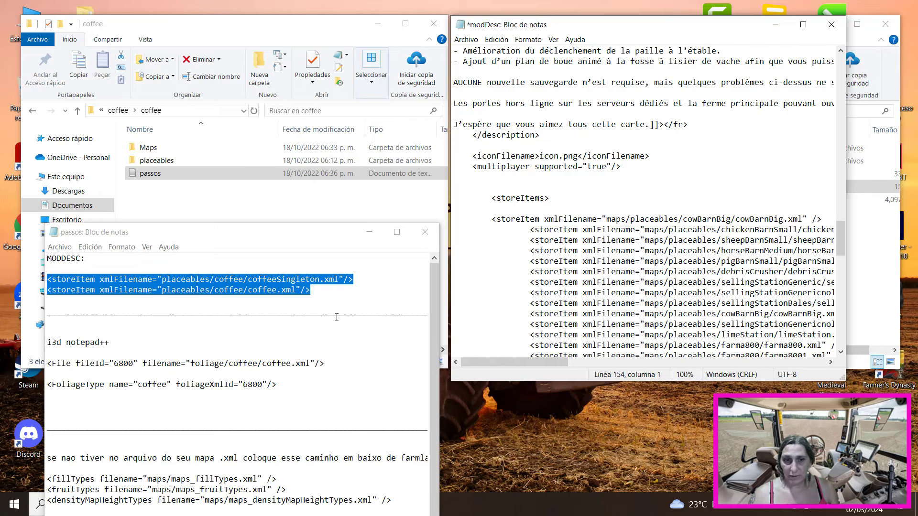
Copy the coffeeSingleton.xml and coffee.xml storeItem lines from passos and paste them into the empty line under <storeItems> in modDesc.
left_click(115, 289)
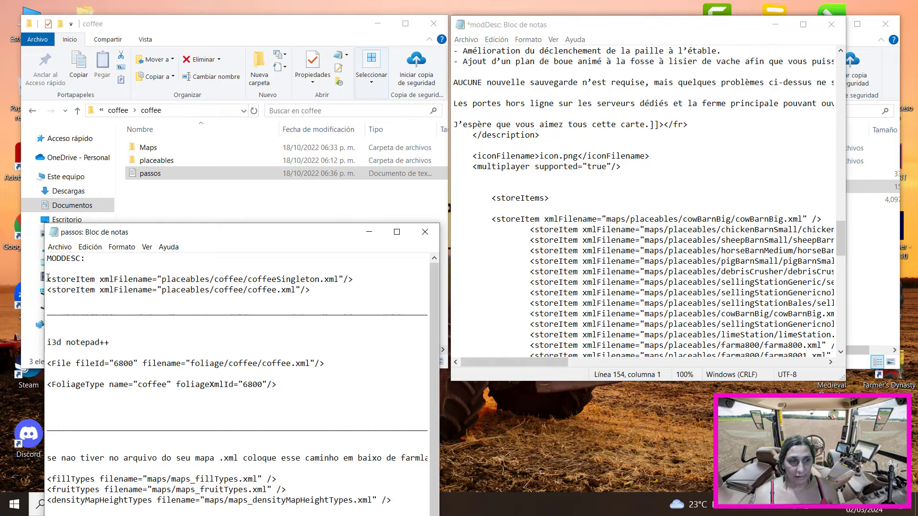
mouse_move(48, 279)
left_mouse_down()
mouse_move(302, 291)
mouse_move(102, 290)
mouse_move(48, 281)
left_mouse_up()
key("ctrl+c")
right_click(302, 293)
left_click(302, 291)
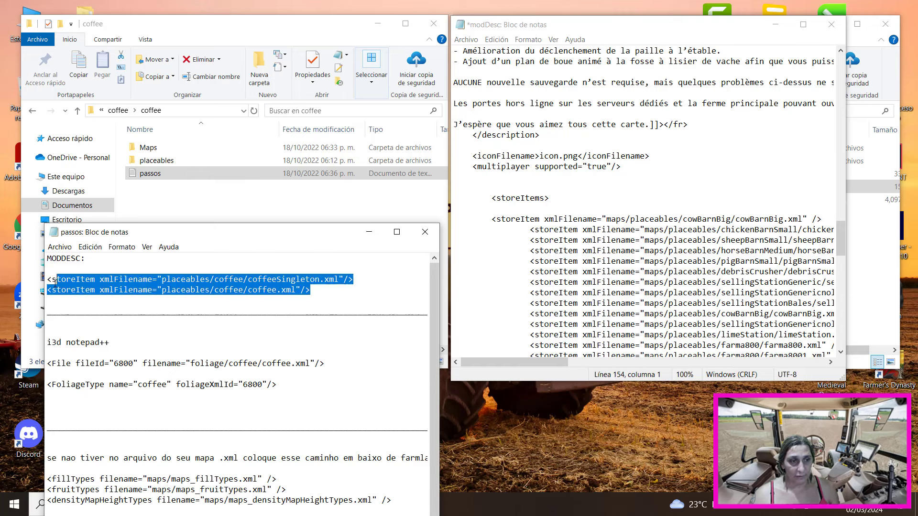
right_click(112, 289)
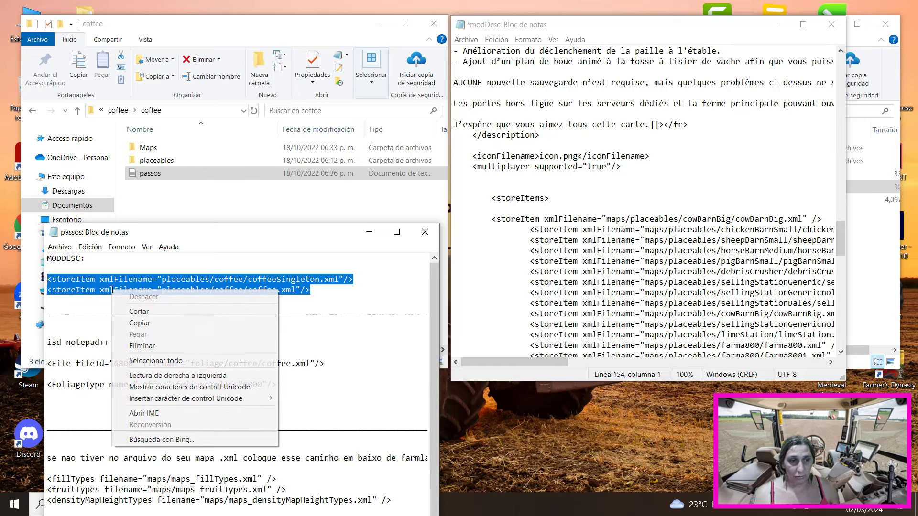
left_click(150, 324)
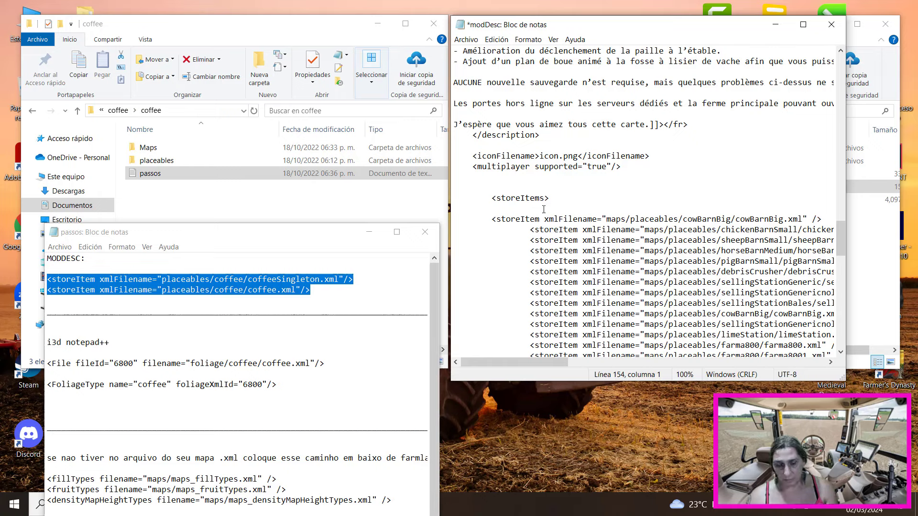
key("ctrl+v")
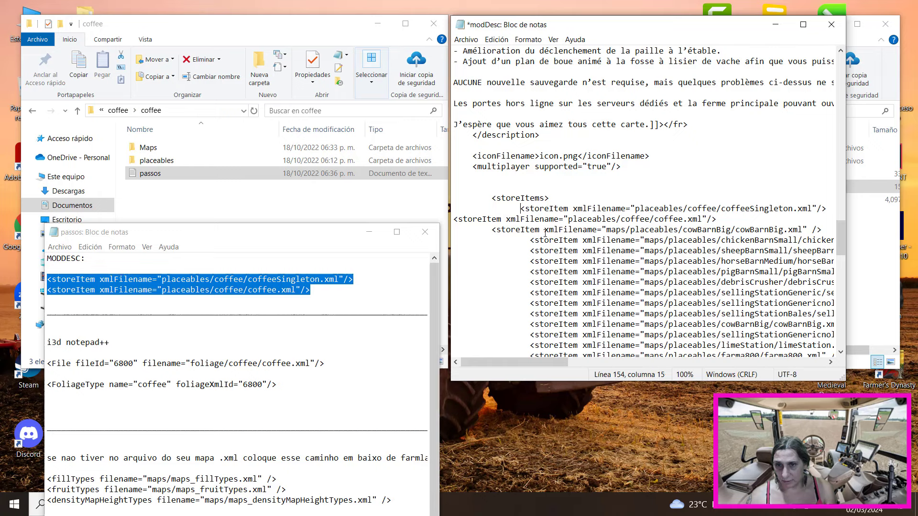
Indent the coffee.xml line and the first cowBarnBig line to match the other storeItem entries, and close modDesc with its changes saved.
left_click(454, 220)
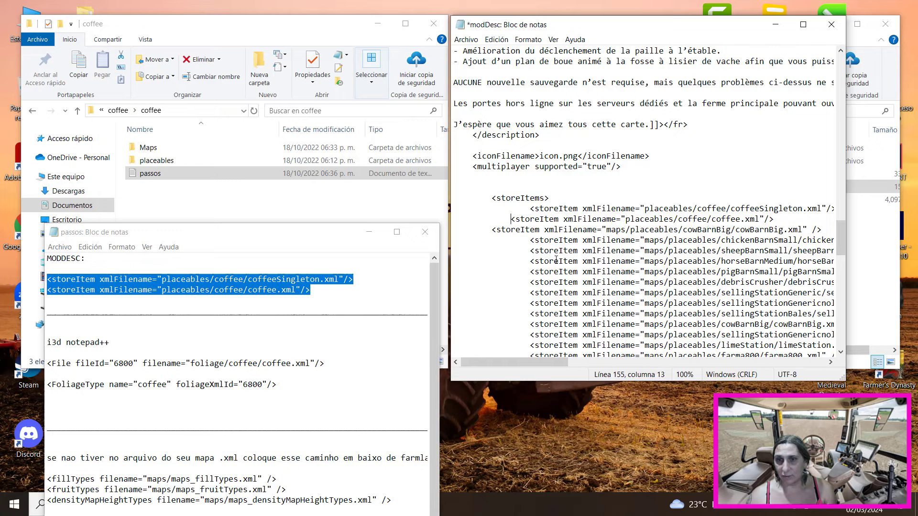
left_click(492, 230)
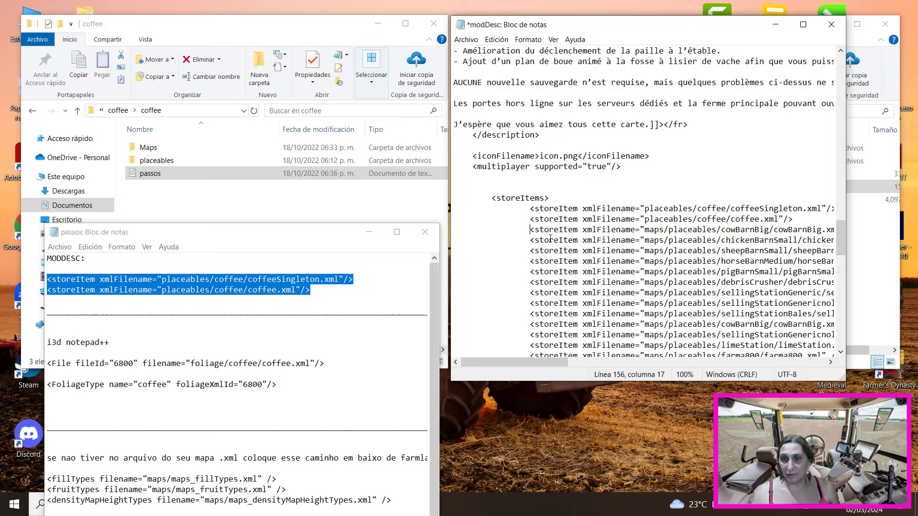
left_click(831, 24)
left_click(409, 286)
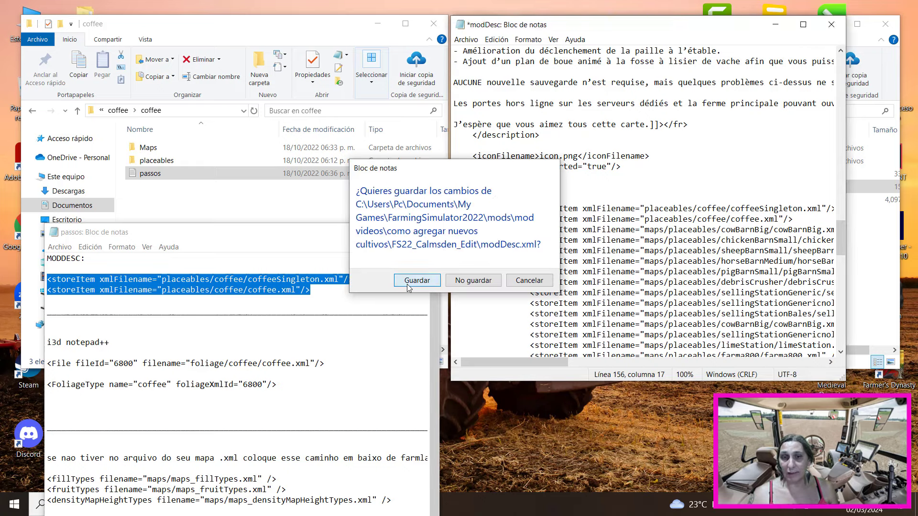
left_click(385, 298)
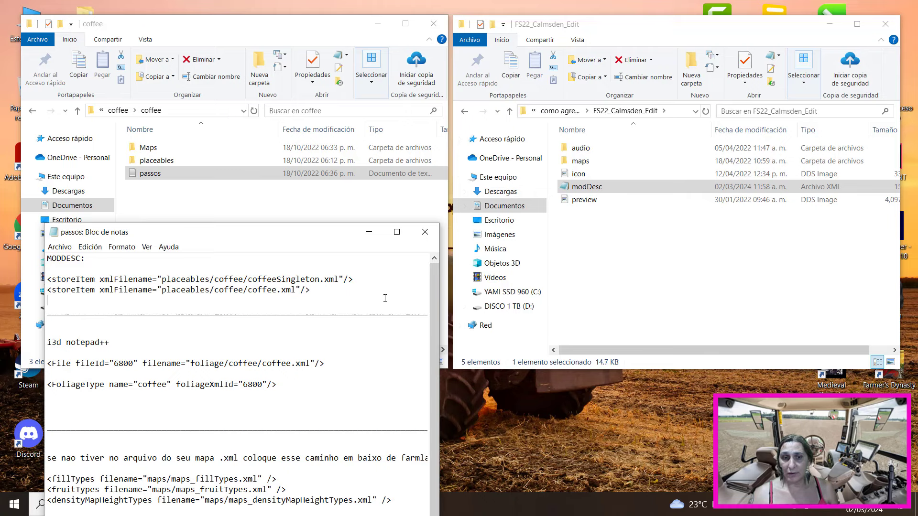
Lower the passos notes window to uncover both folders, and move the placeables folder from the coffee folder into FS22_Calmsden_Edit.
left_click_drag(313, 233, 318, 356)
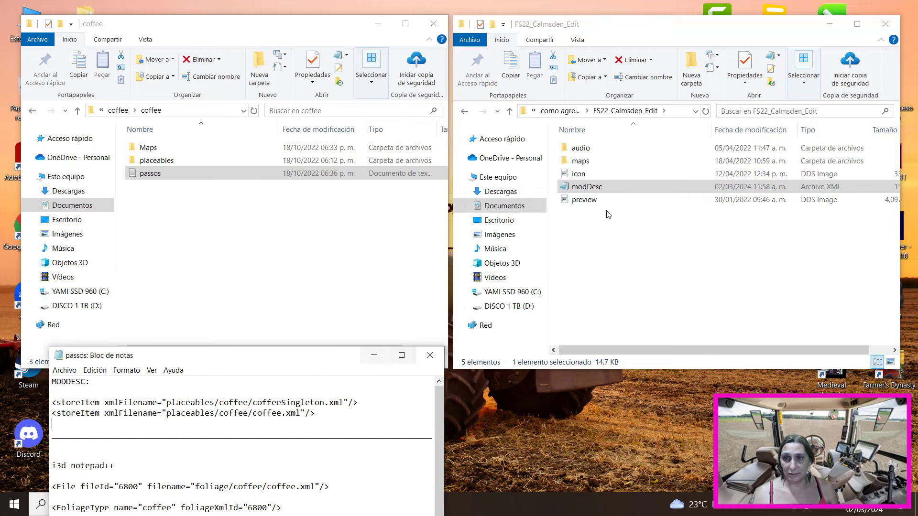
left_click(601, 188)
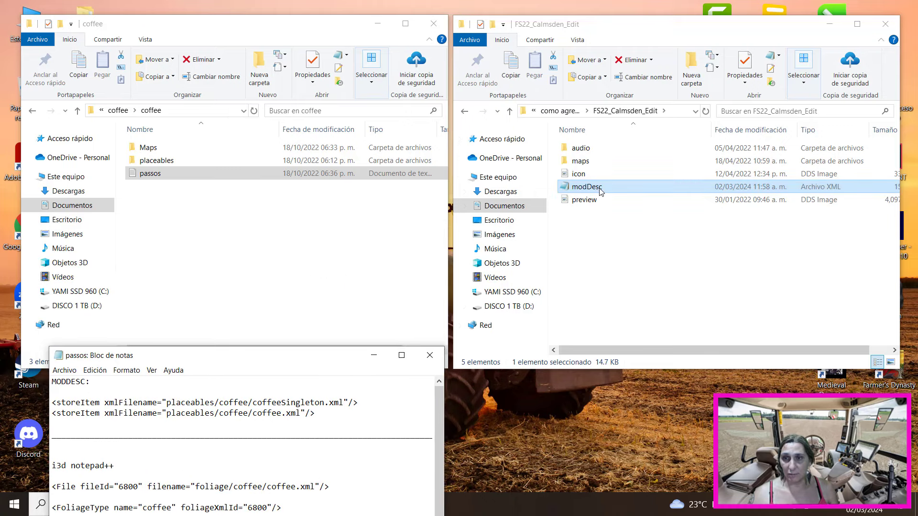
left_click(625, 254)
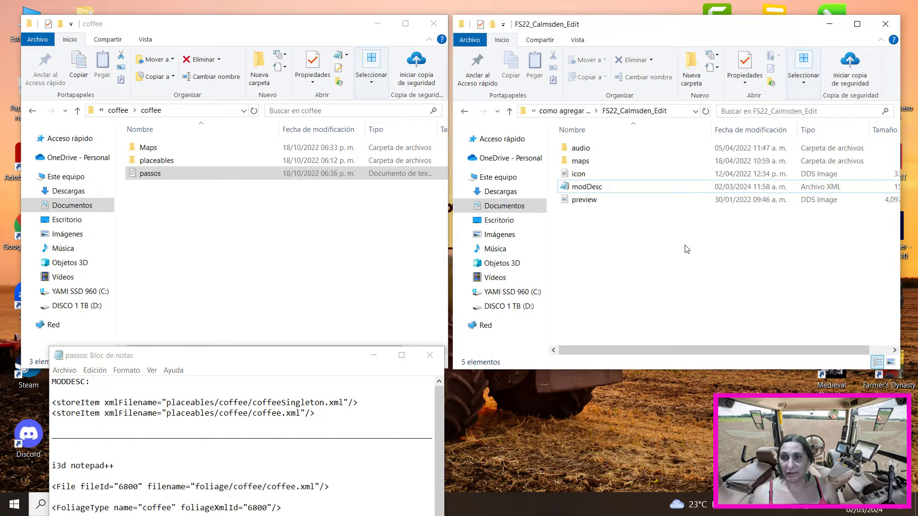
left_click(159, 163)
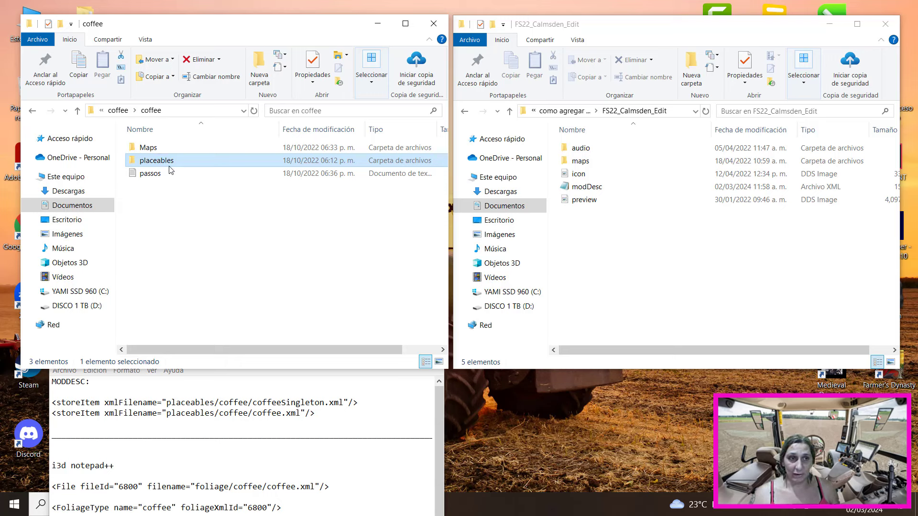
left_click(647, 253)
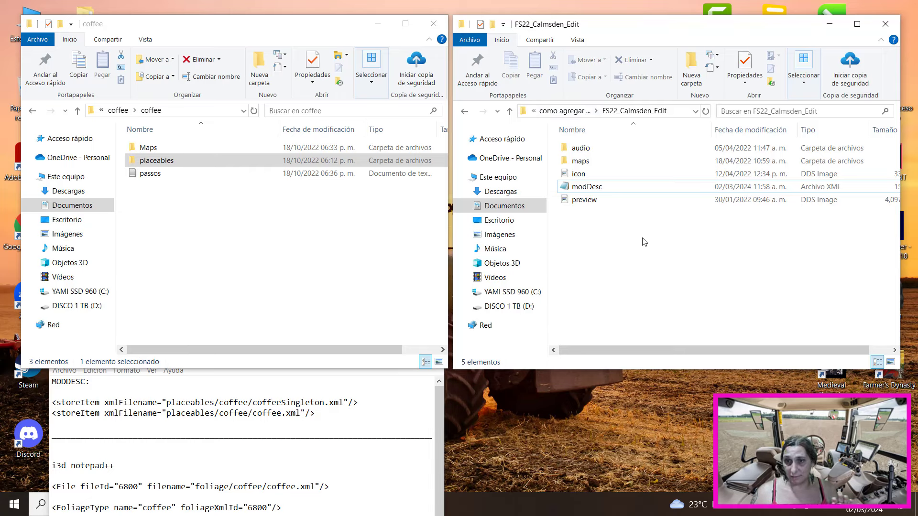
double_click(580, 161)
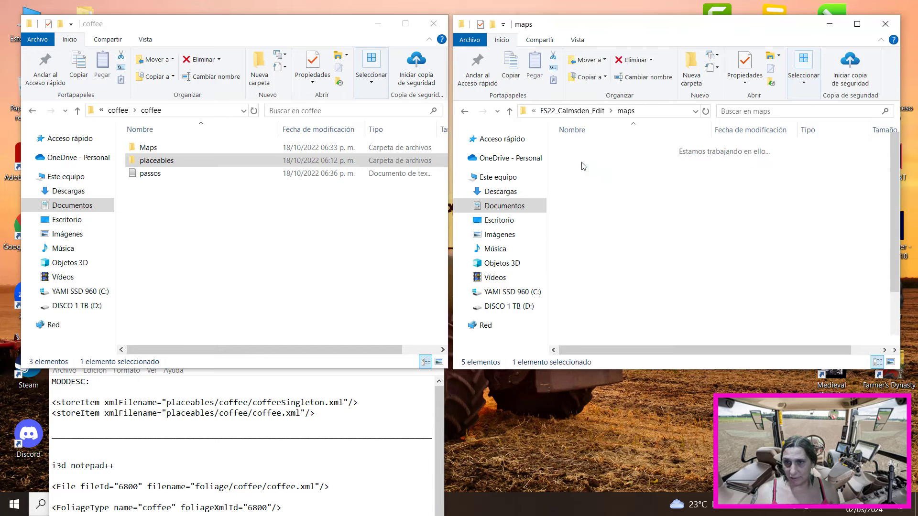
left_click(464, 111)
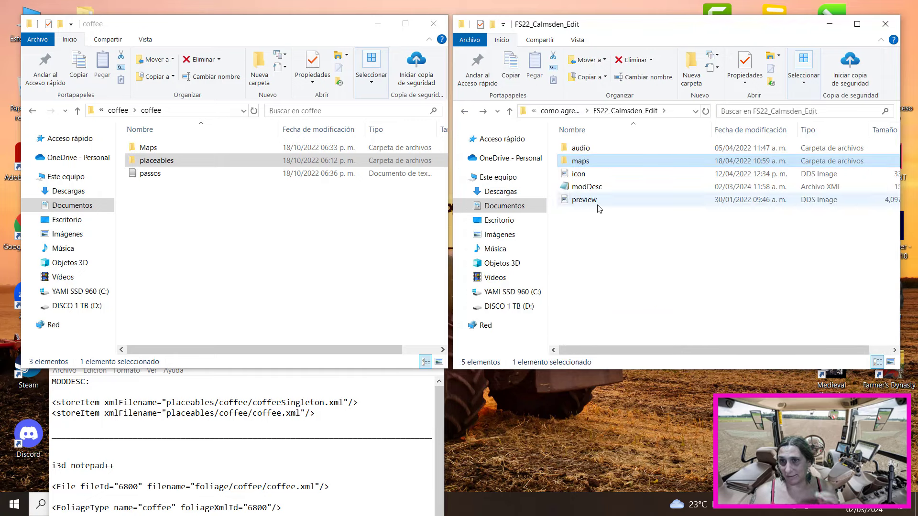
left_click(583, 257)
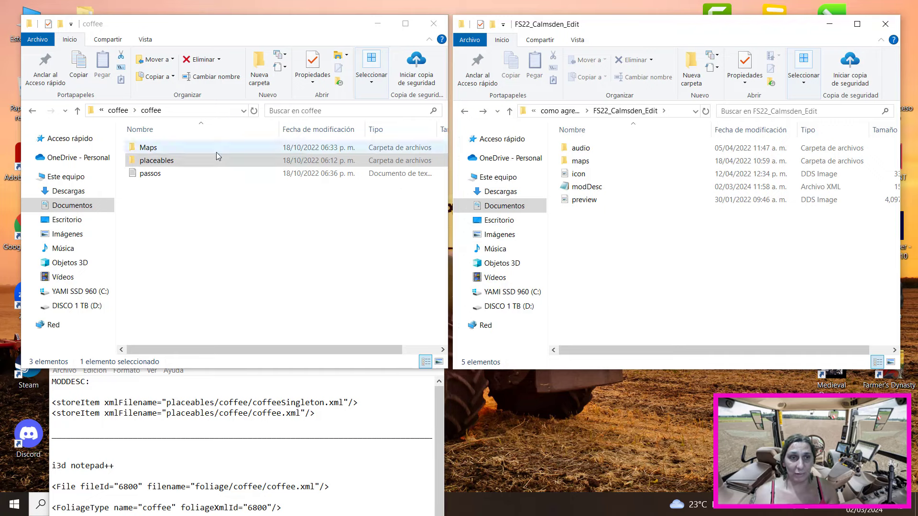
double_click(182, 158)
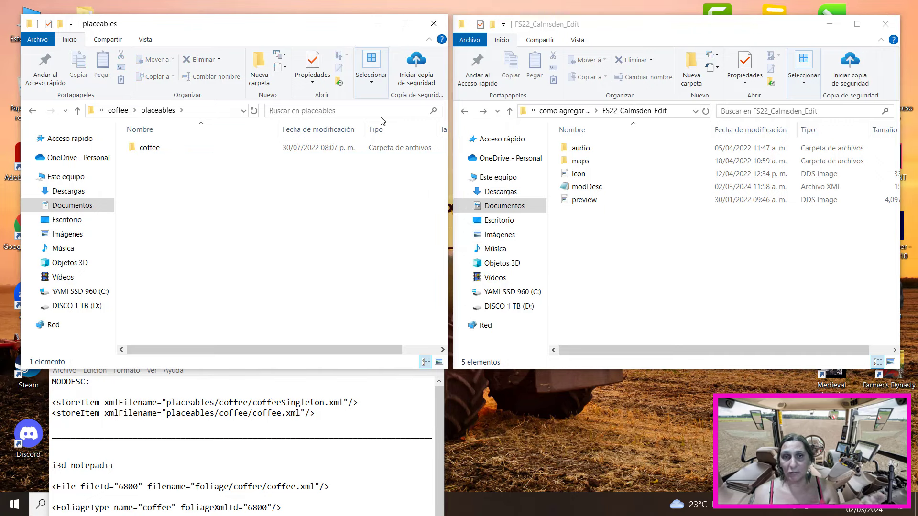
left_click(31, 111)
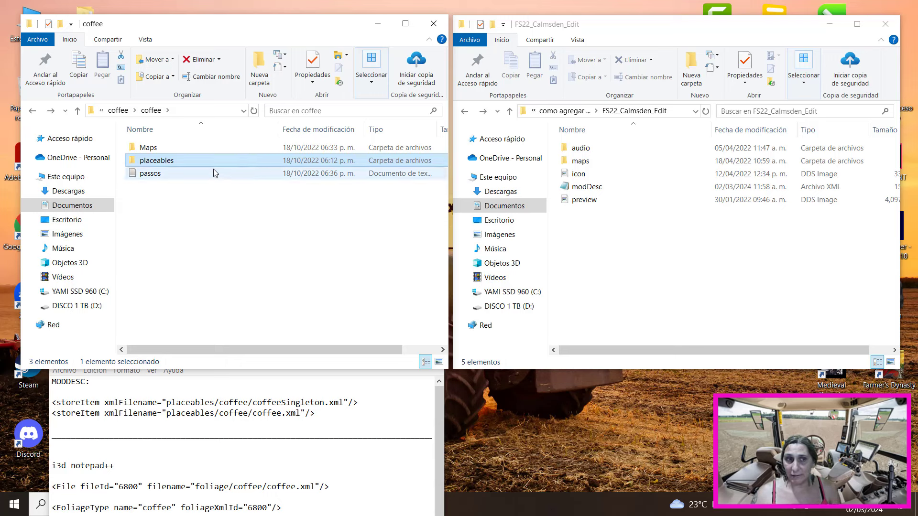
left_click_drag(206, 162, 643, 275)
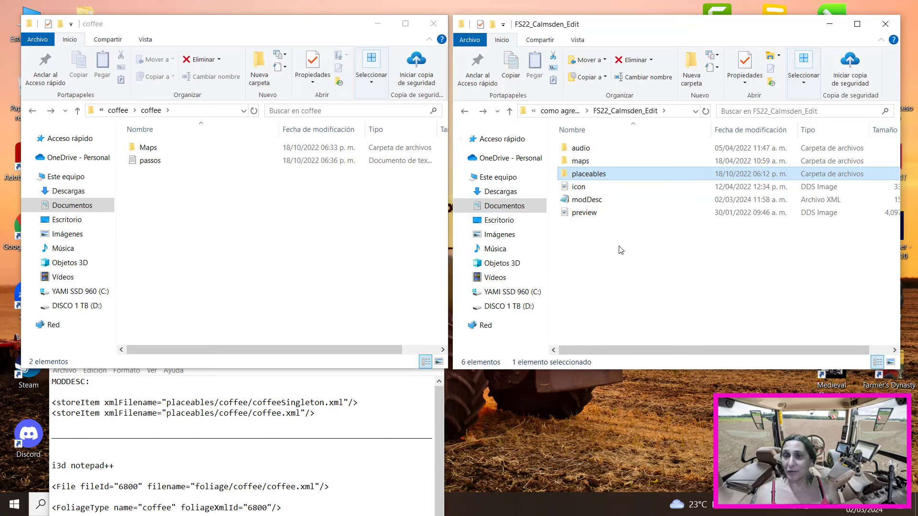
Open the maps folder of FS22_Calmsden_Edit and the Maps folder of the coffee package side by side.
double_click(581, 164)
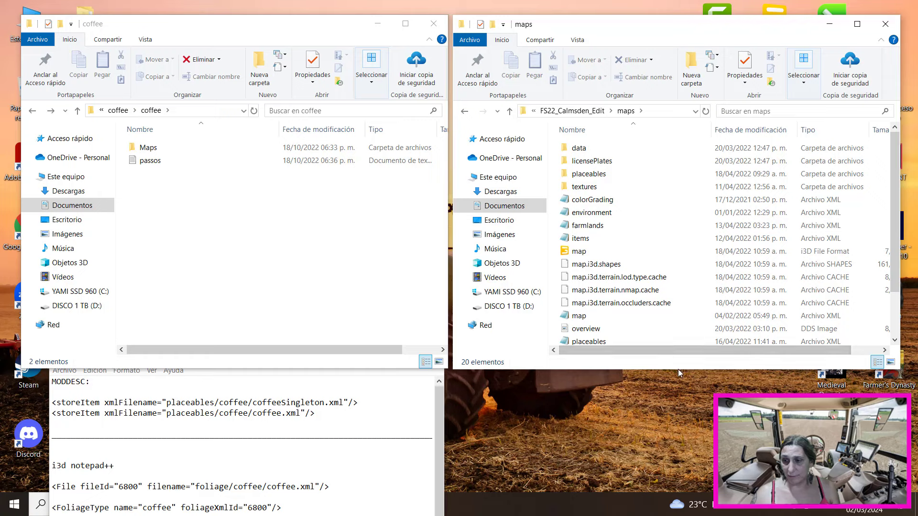
double_click(193, 151)
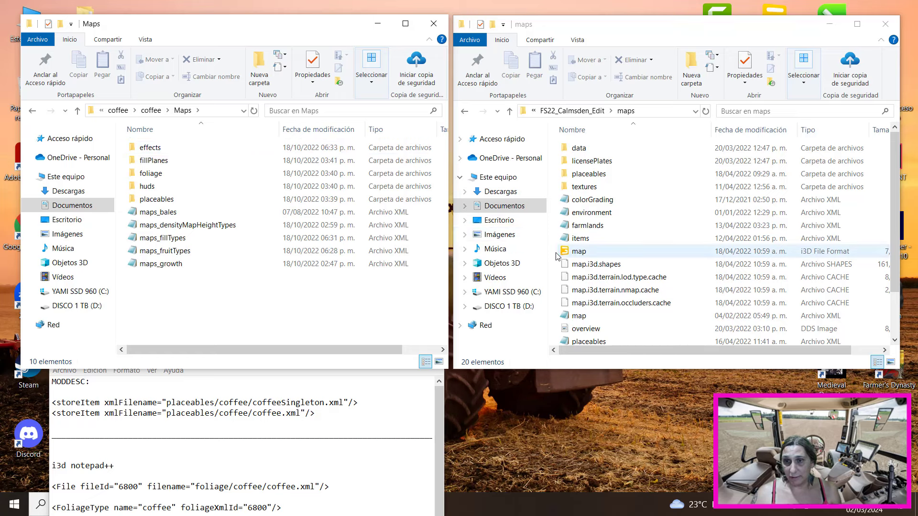
left_click_drag(221, 150, 315, 164)
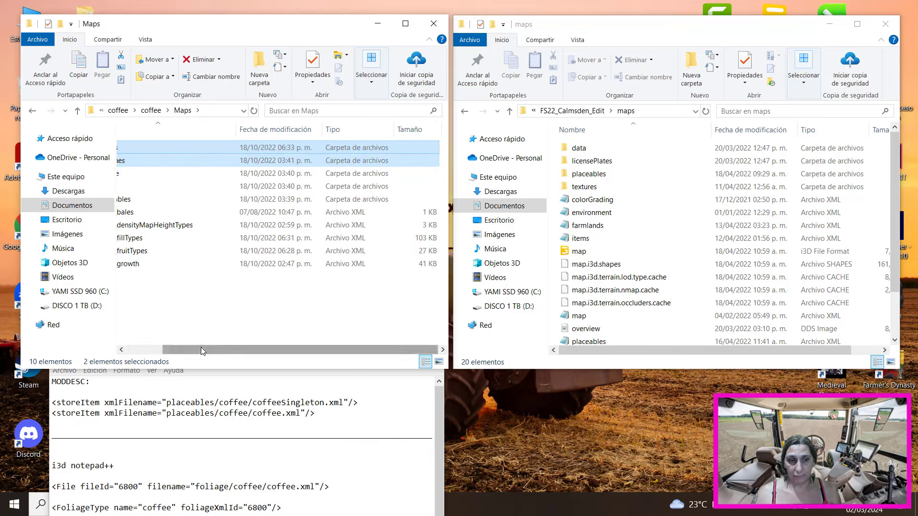
left_click_drag(200, 347, 165, 348)
left_click(244, 325)
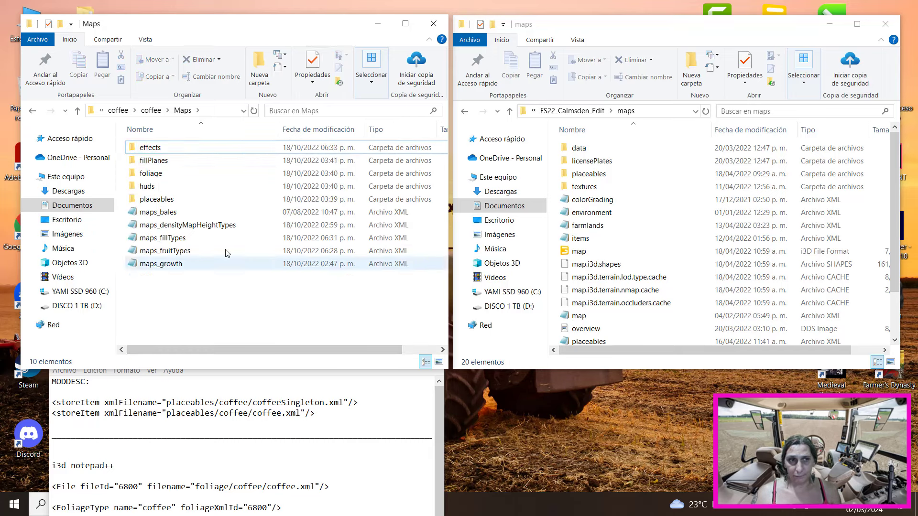
left_click_drag(193, 150, 175, 189)
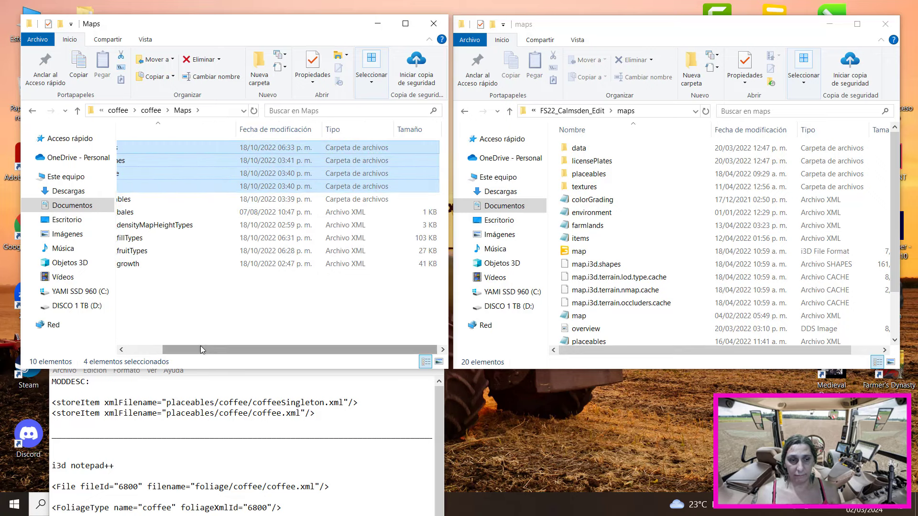
left_click_drag(200, 346, 164, 347)
left_click(148, 306)
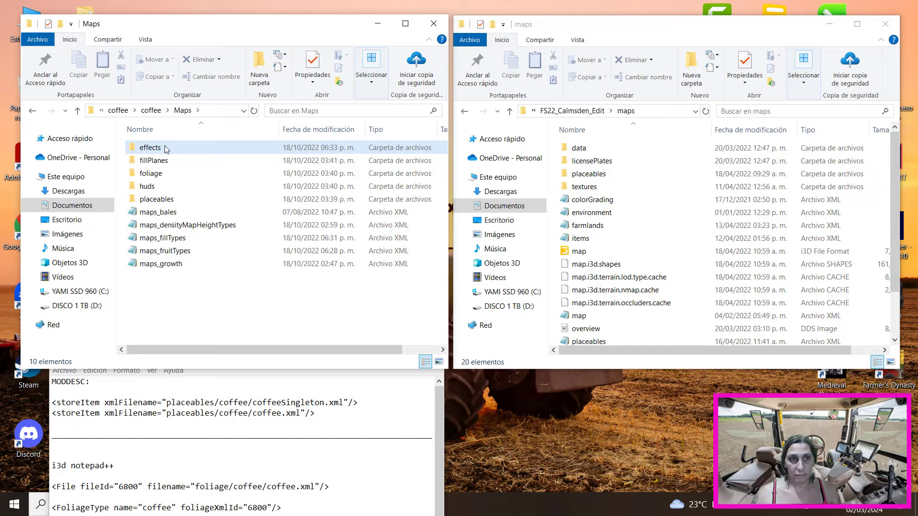
Move the effects, fillPlanes, foliage and huds folders from the coffee package's Maps folder into the maps folder of FS22_Calmsden_Edit.
left_click_drag(167, 150, 655, 261)
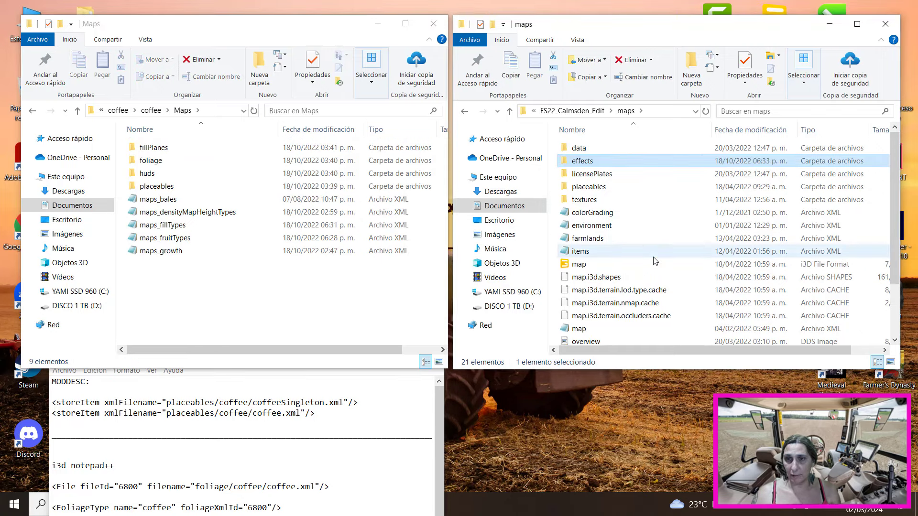
left_click(171, 151)
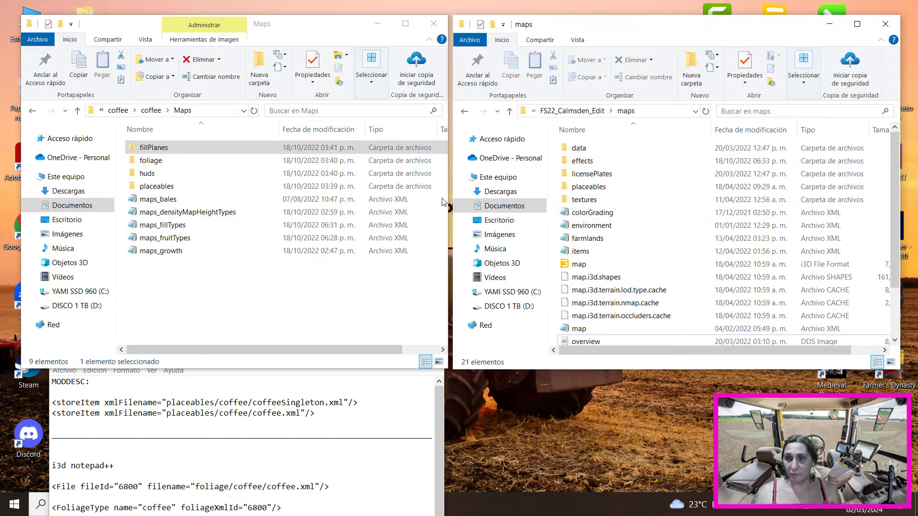
left_click_drag(234, 147, 667, 220)
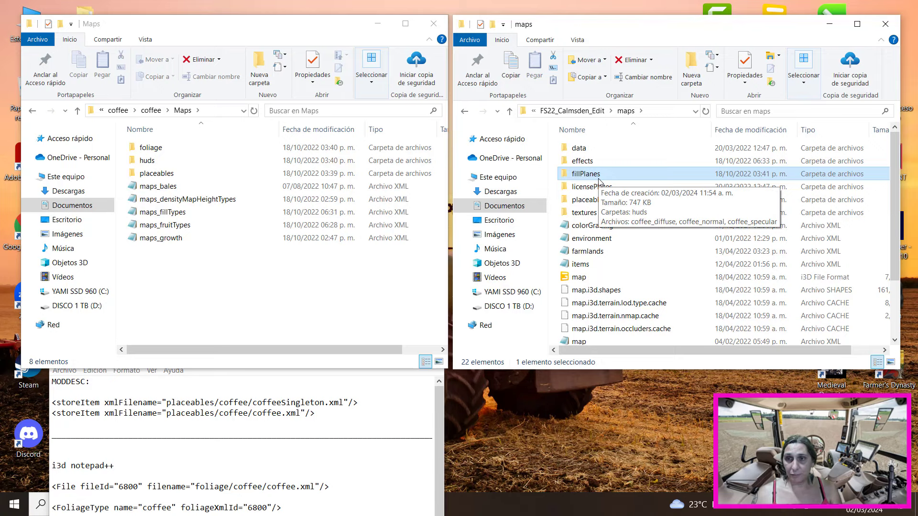
left_click(195, 152)
left_click(184, 161, "ctrl")
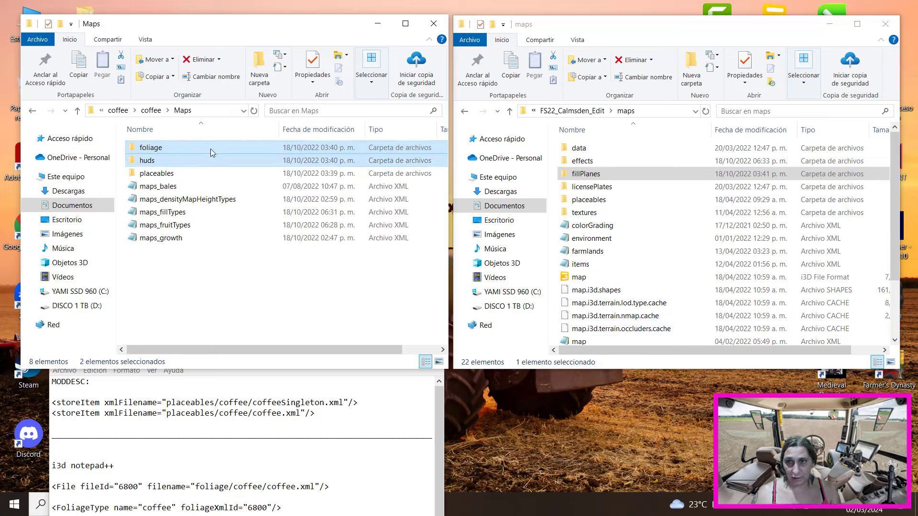
left_click_drag(219, 137, 637, 142)
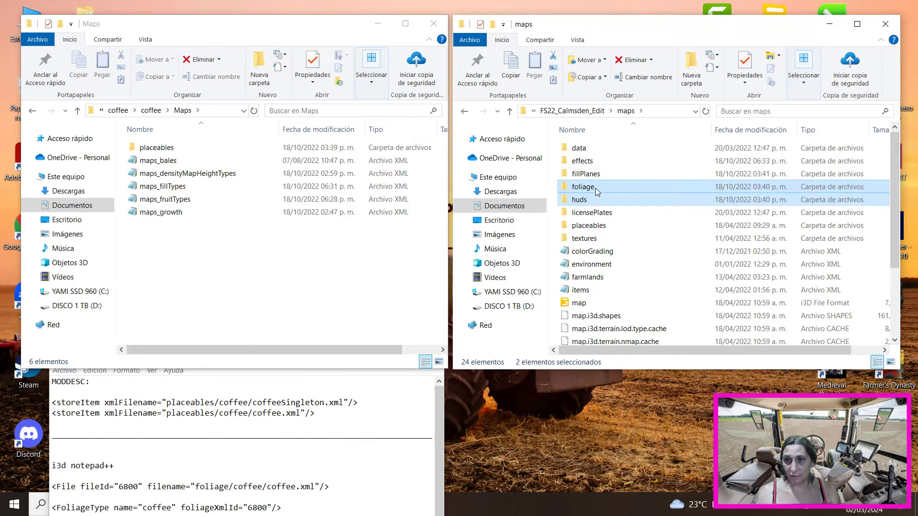
left_click(213, 281)
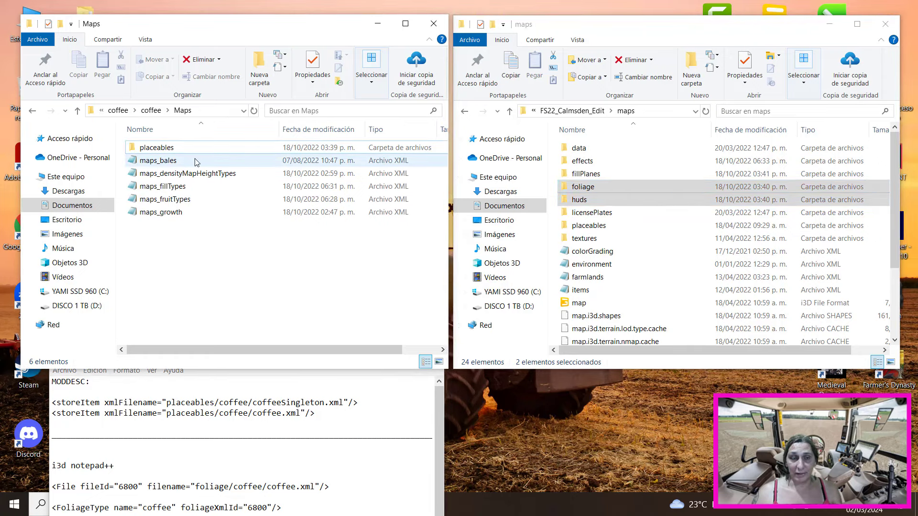
Move the coffee folder from the package's Maps/placeables into the map's maps/placeables folder, and return both windows to their maps folders.
double_click(586, 225)
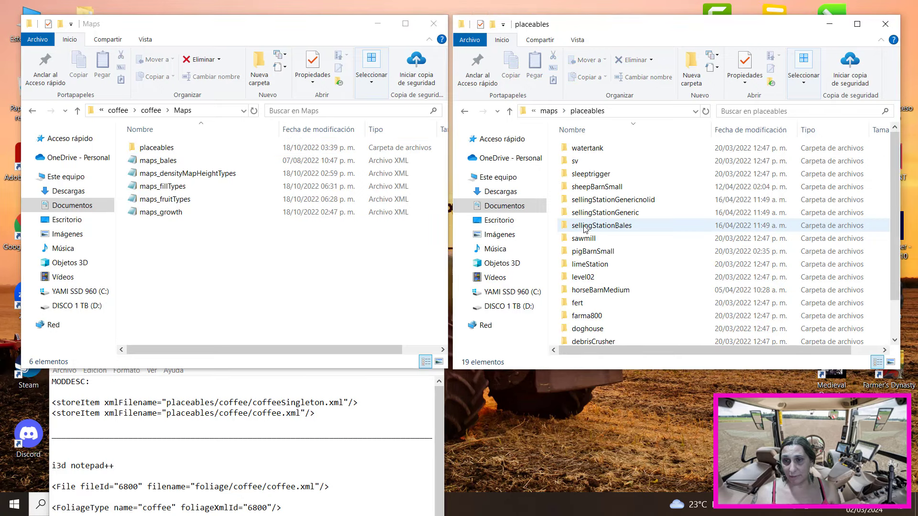
double_click(186, 152)
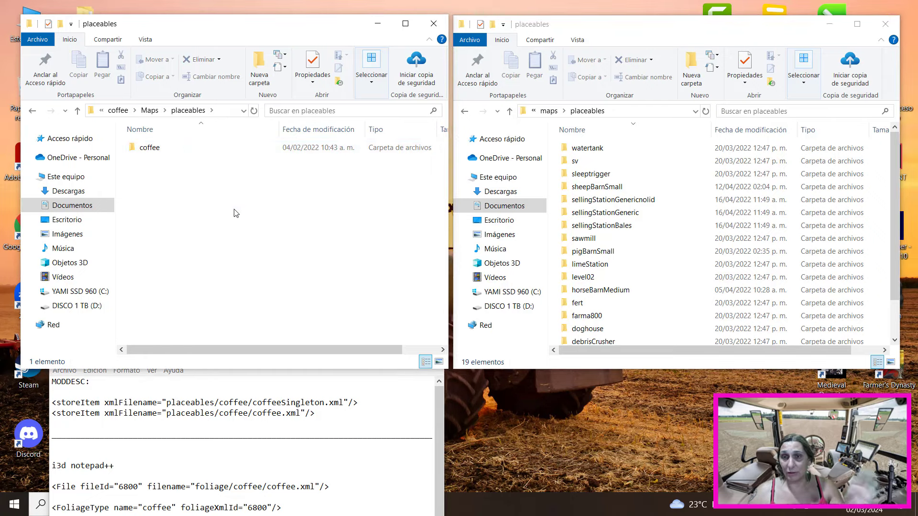
left_click(192, 152)
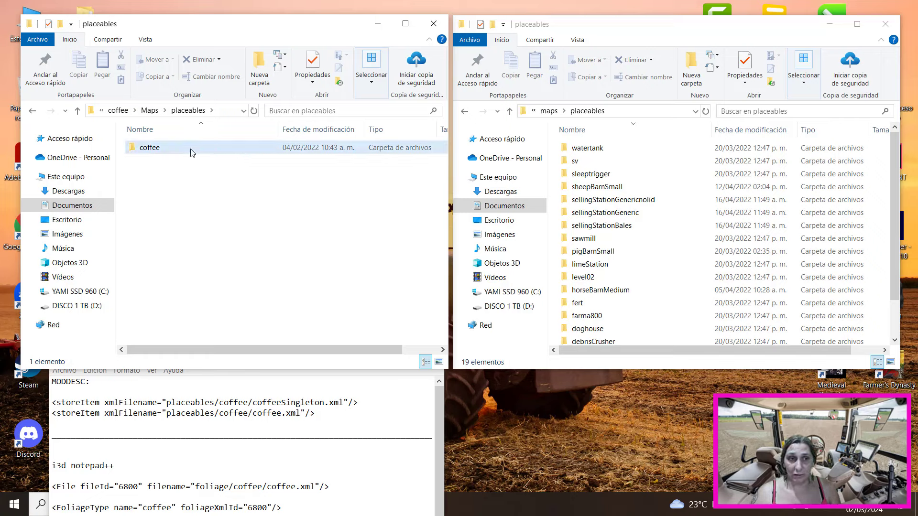
left_click_drag(190, 152, 211, 170)
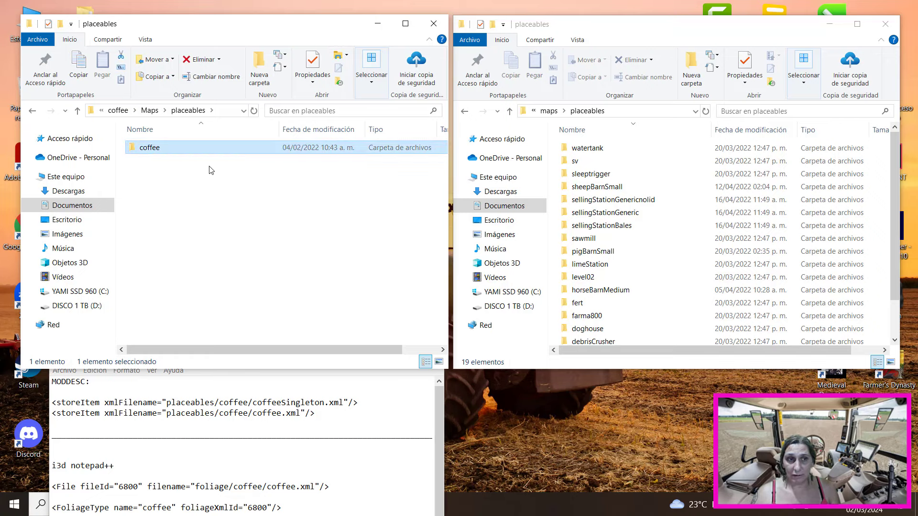
left_click_drag(165, 147, 250, 115)
left_click_drag(523, 116, 676, 138)
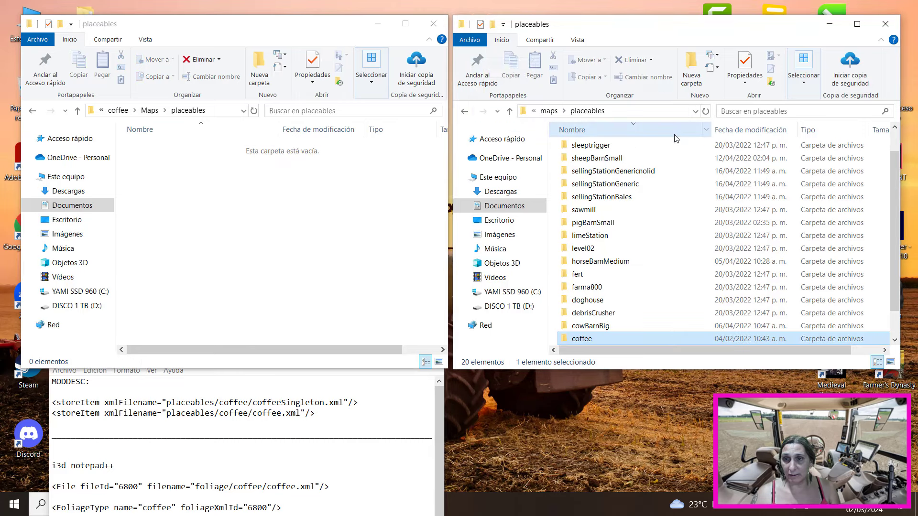
left_click(464, 111)
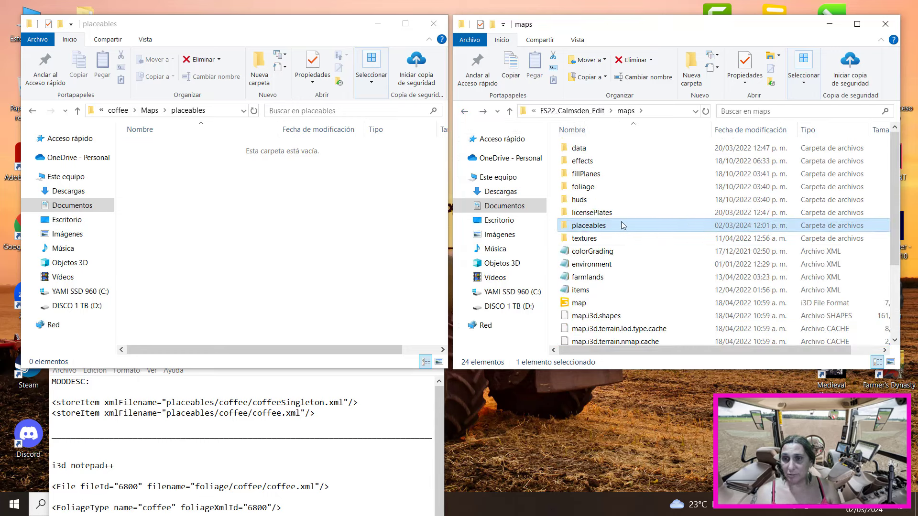
left_click(32, 110)
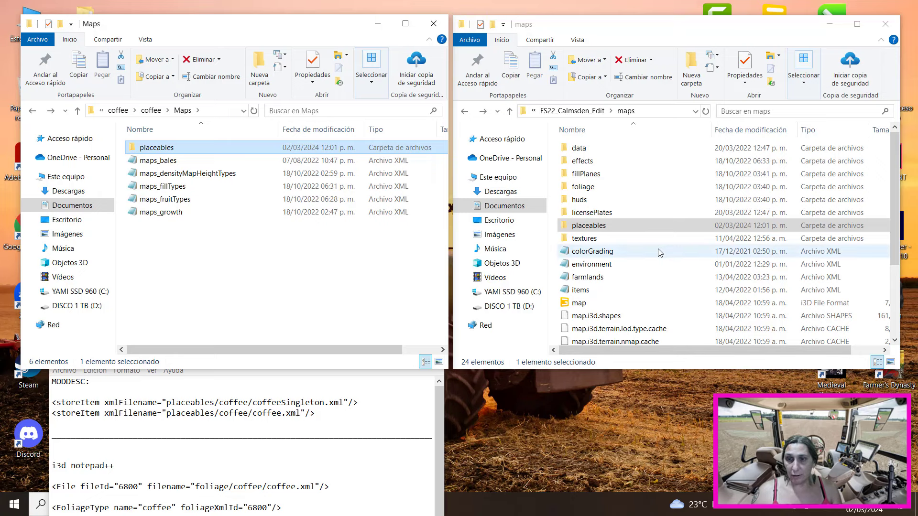
Check whether the map's maps folder already contains the maps_bales, maps_densityMapHeightTypes, maps_fillTypes, maps_fruitTypes and maps_growth files.
scroll(662, 258, "down", 2)
scroll(679, 302, "down", 1)
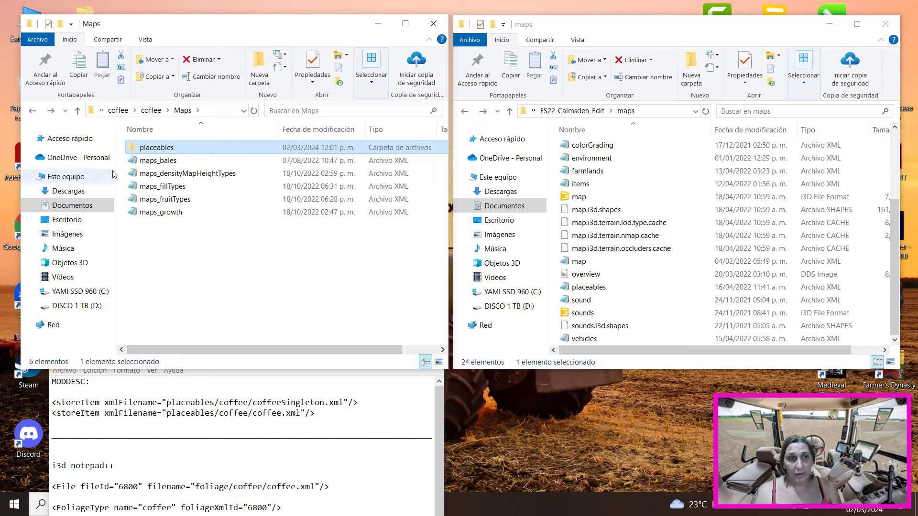
left_click(150, 163)
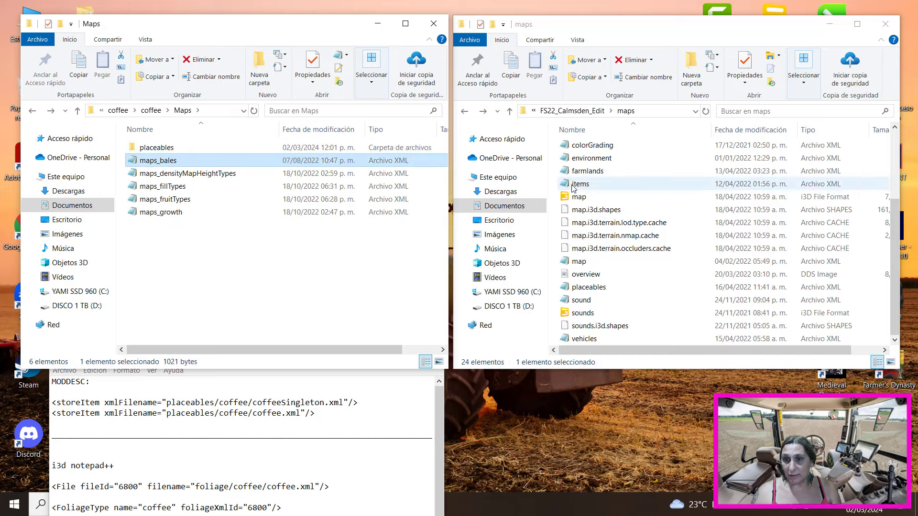
left_click(181, 173)
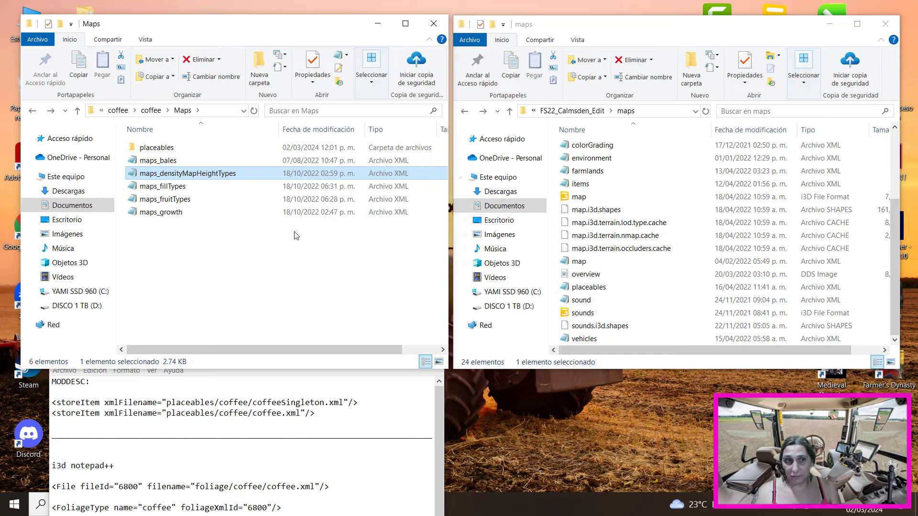
left_click(175, 189)
left_click(179, 199)
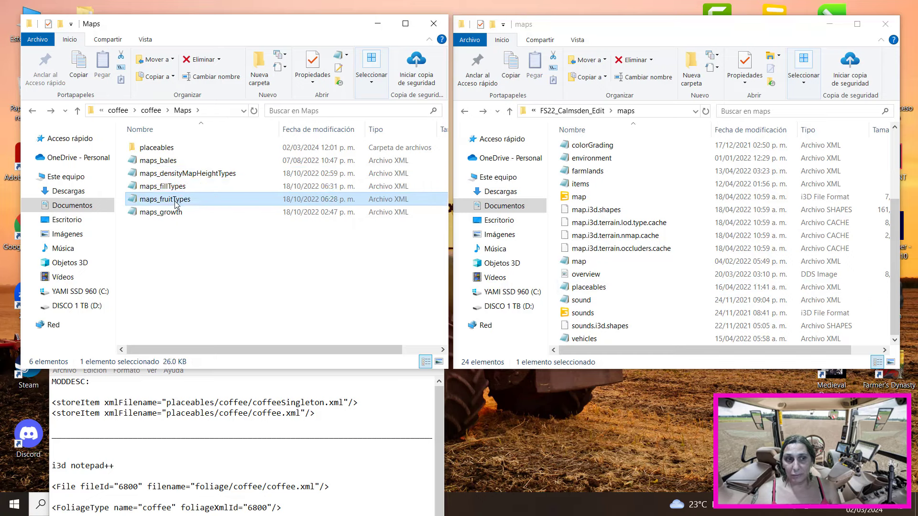
left_click(170, 215)
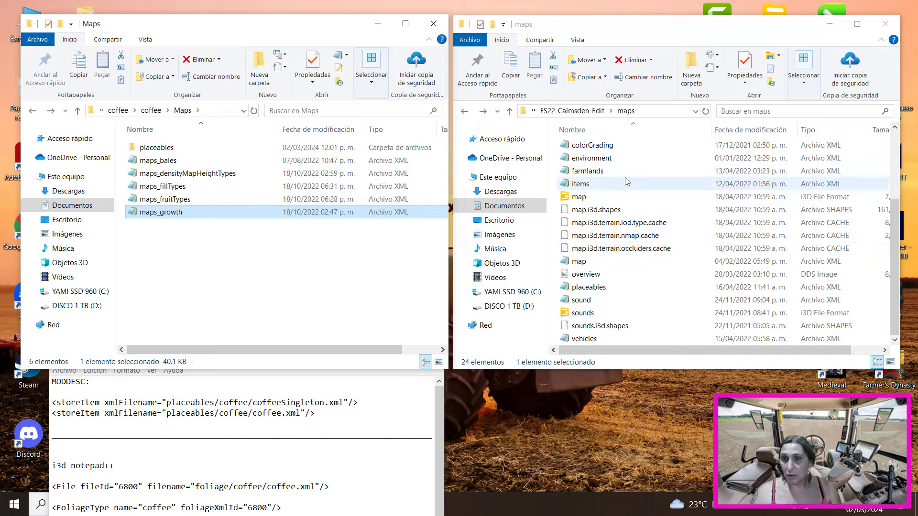
Move the maps_bales, maps_densityMapHeightTypes, maps_fillTypes, maps_fruitTypes and maps_growth files from the coffee package into the maps folder of FS22_Calmsden_Edit.
scroll(653, 316, "up", 3)
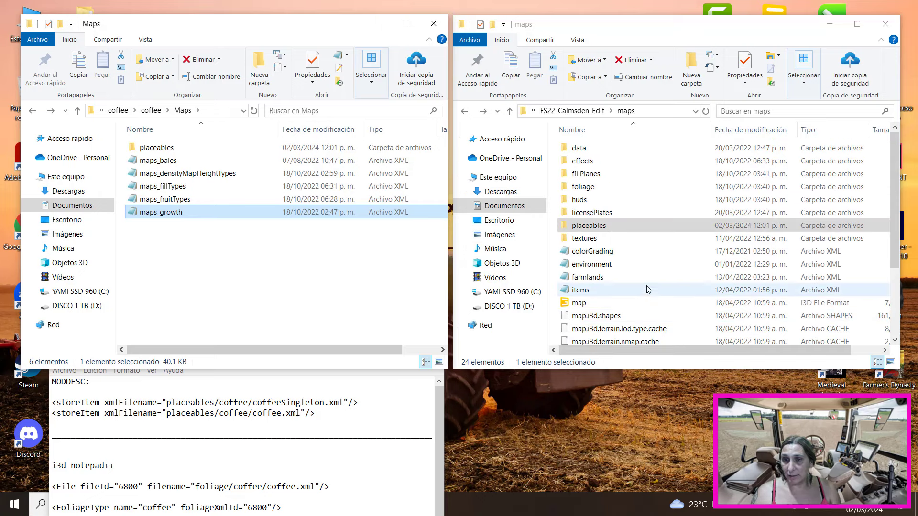
scroll(645, 267, "down", 3)
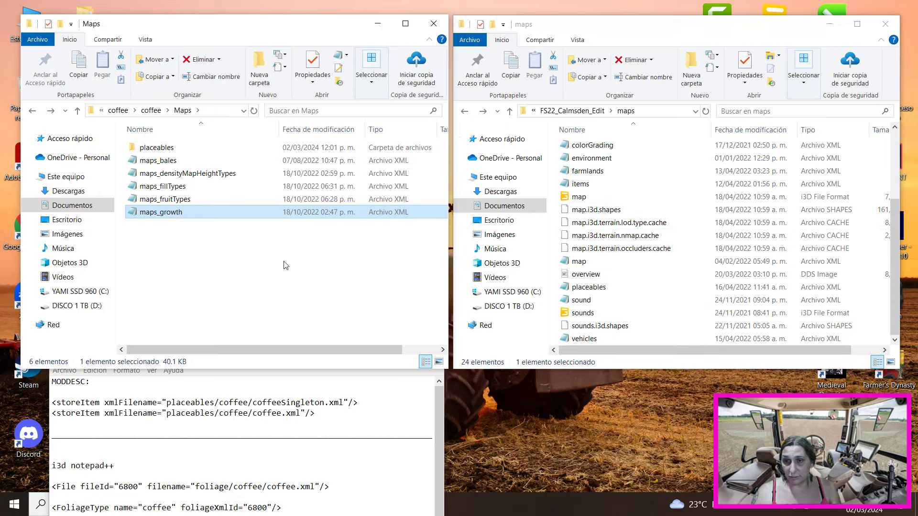
left_click(176, 245)
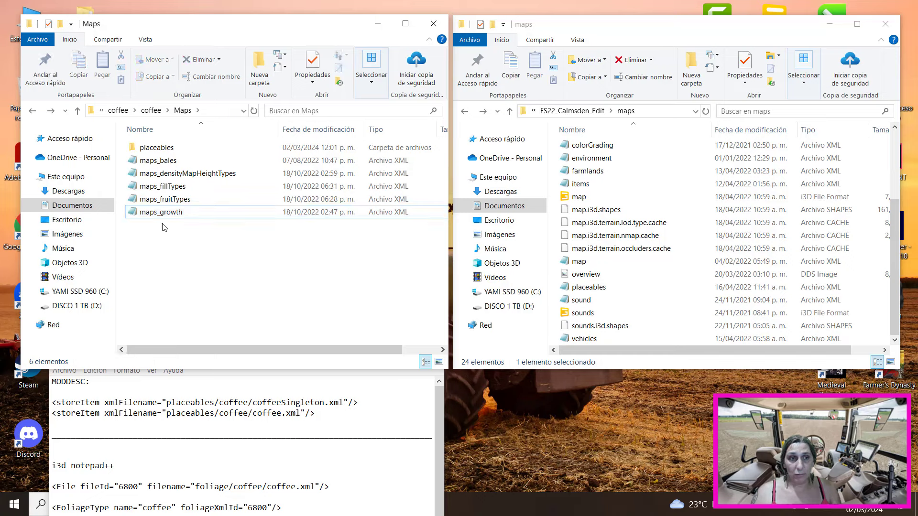
left_click_drag(162, 227, 649, 294)
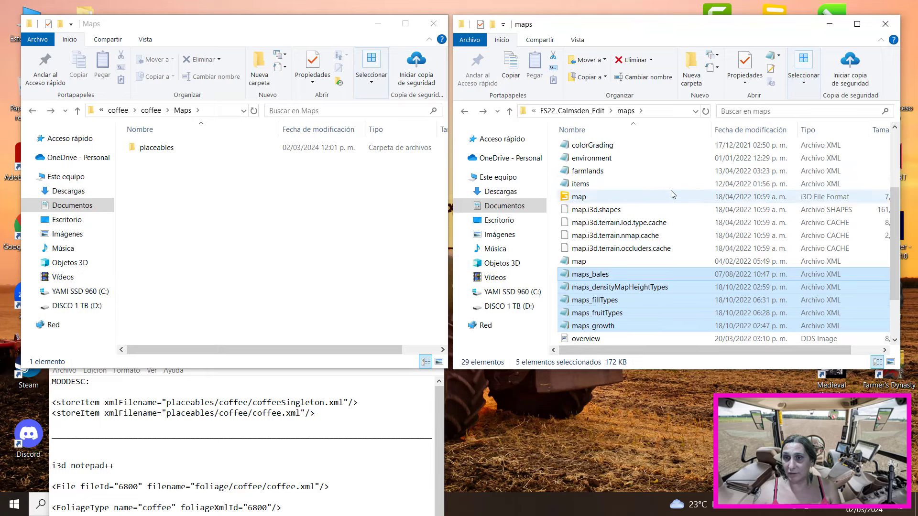
scroll(661, 210, "up", 3)
left_click(659, 144)
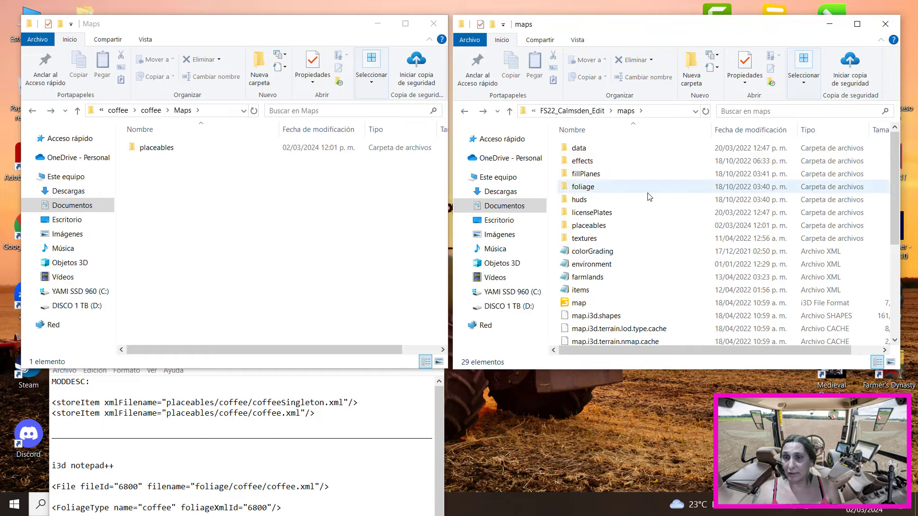
scroll(648, 195, "down", 4)
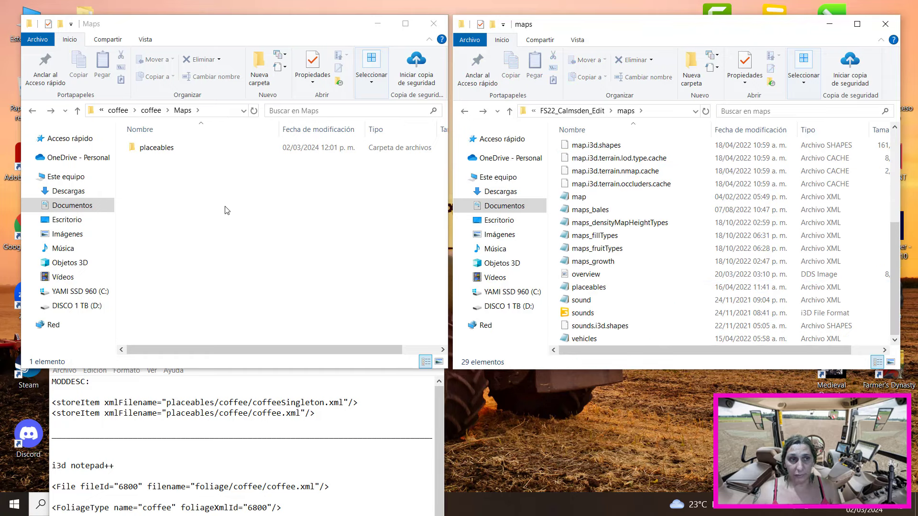
Close the coffee package's folder window and place the passos notes beside the map's maps folder.
left_click(386, 392)
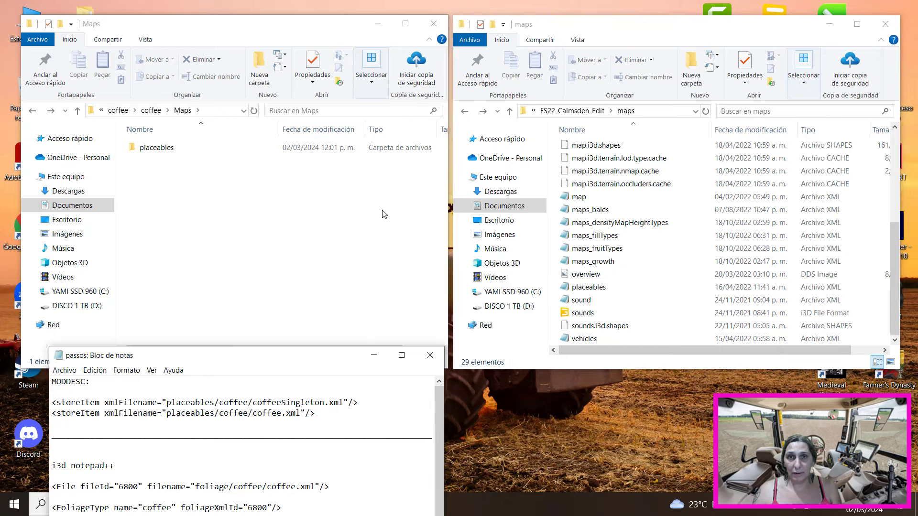
left_click_drag(346, 356, 361, 180)
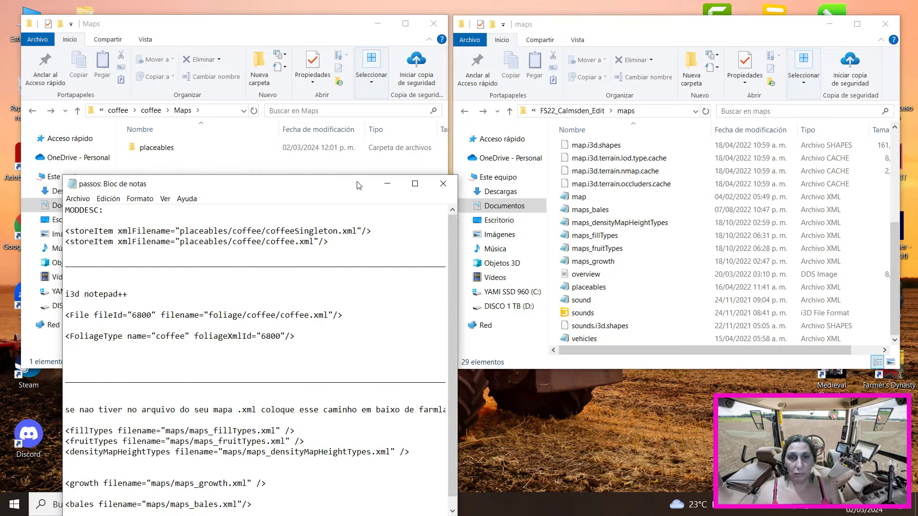
left_click(435, 26)
left_click_drag(283, 186, 262, 29)
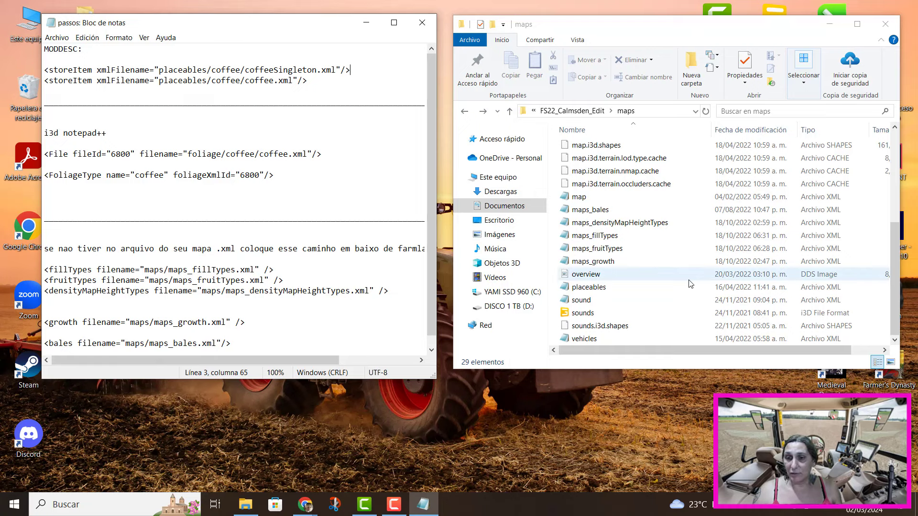
scroll(197, 189, "down", 1)
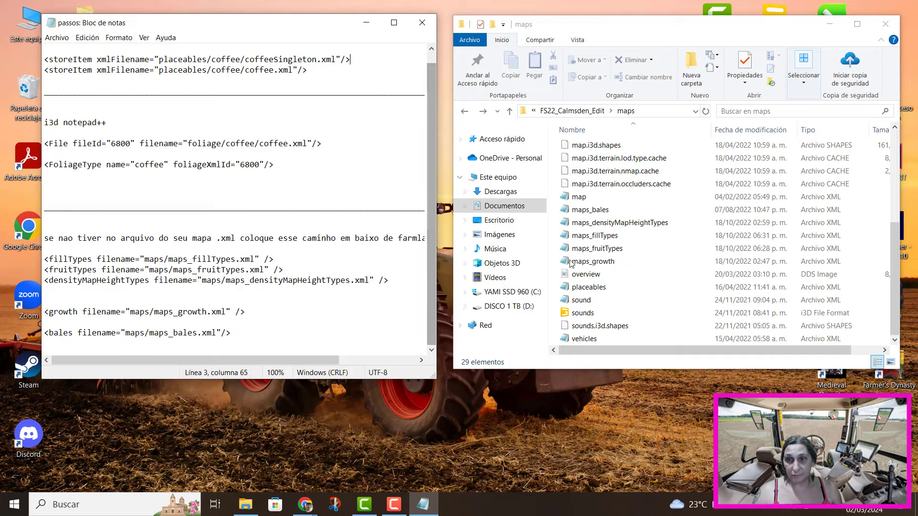
Open the map i3D file from the map's maps folder for editing in Notepad++.
scroll(636, 296, "up", 3)
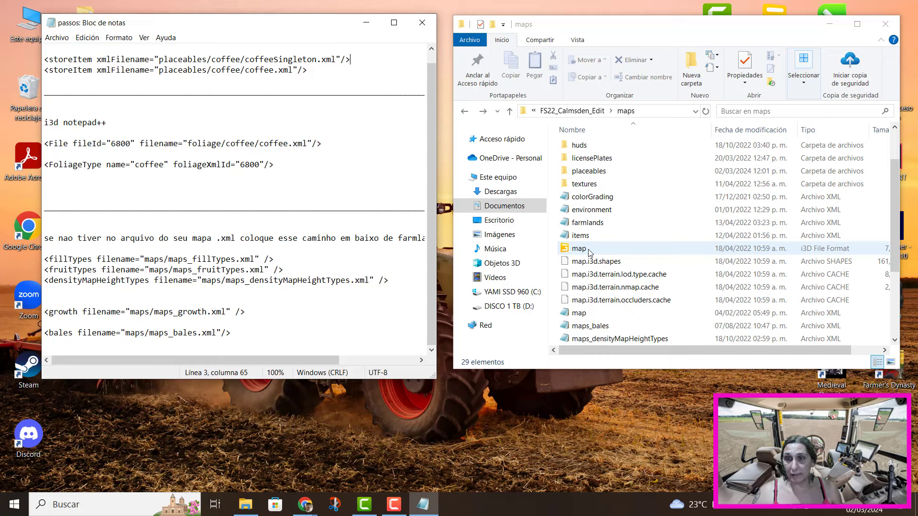
left_click(588, 253)
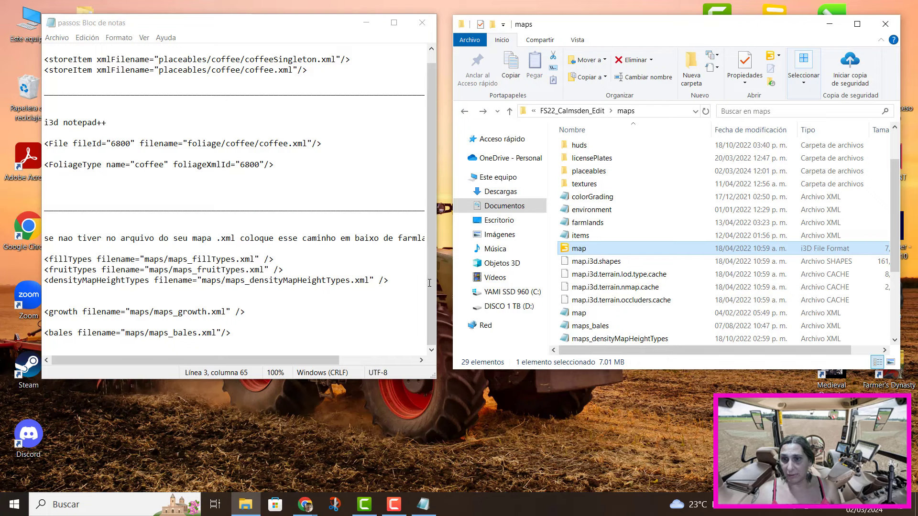
right_click(610, 252)
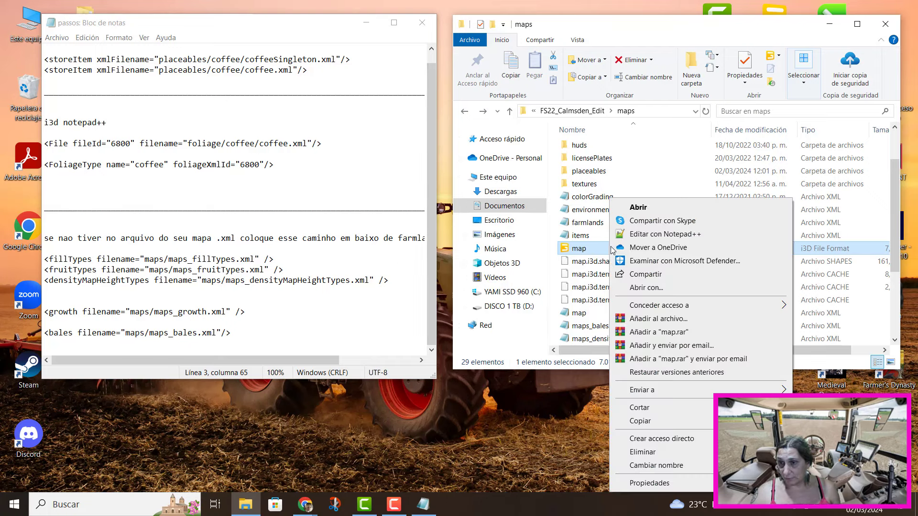
left_click(642, 234)
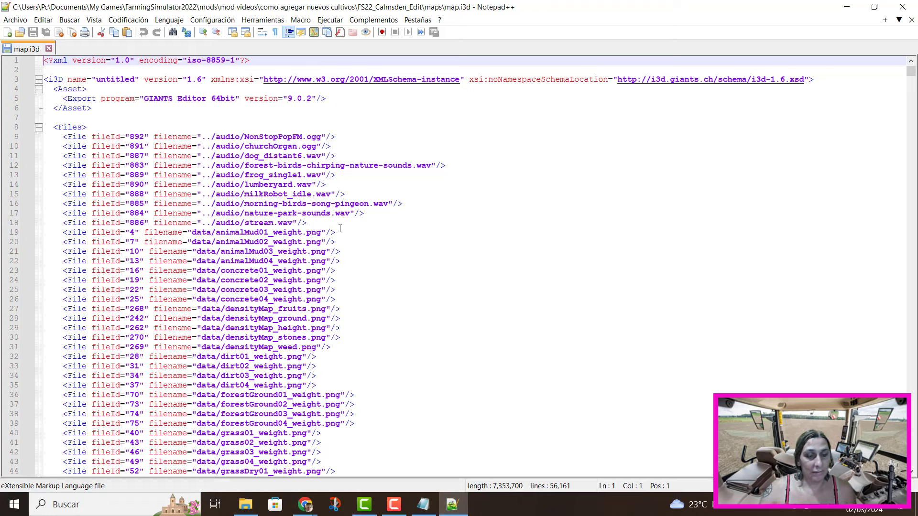
Bring up the passos notes over the empty area of map.i3d and select the line <File fileId="6800" filename="foliage/coffee/coffee.xml"/>.
left_click(423, 505)
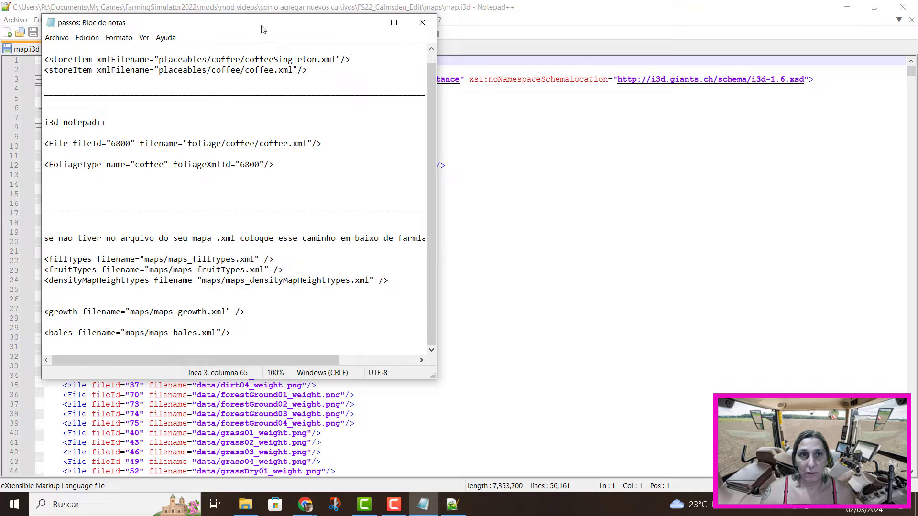
left_click_drag(265, 28, 727, 75)
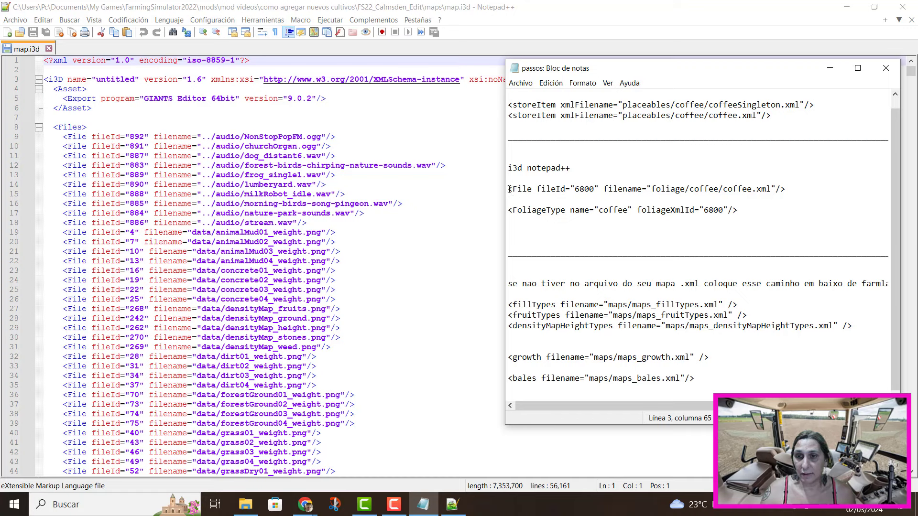
left_click_drag(510, 189, 786, 193)
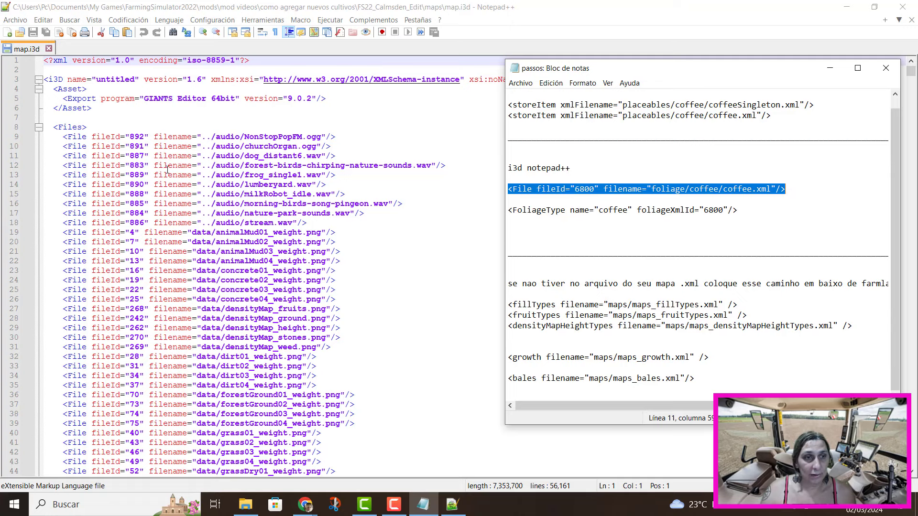
Insert an empty line after the textures/textures/clotheslines_diffuse.png entry, just before the coffee texture files, in the Files list of map.i3d.
scroll(308, 190, "down", 10)
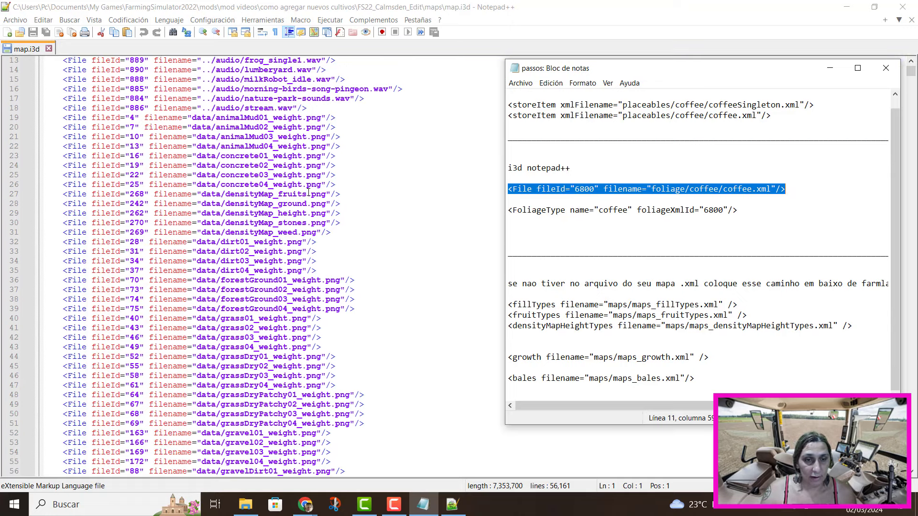
scroll(326, 237, "down", 8)
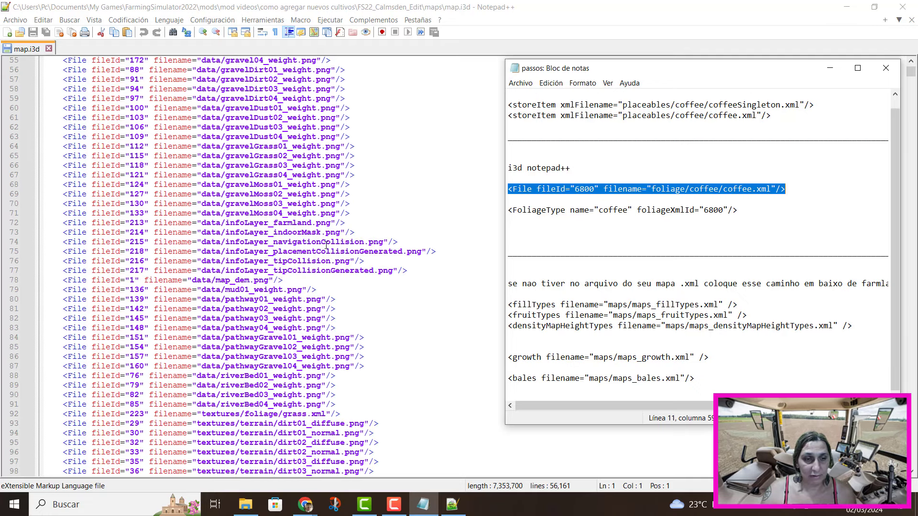
scroll(325, 250, "down", 9)
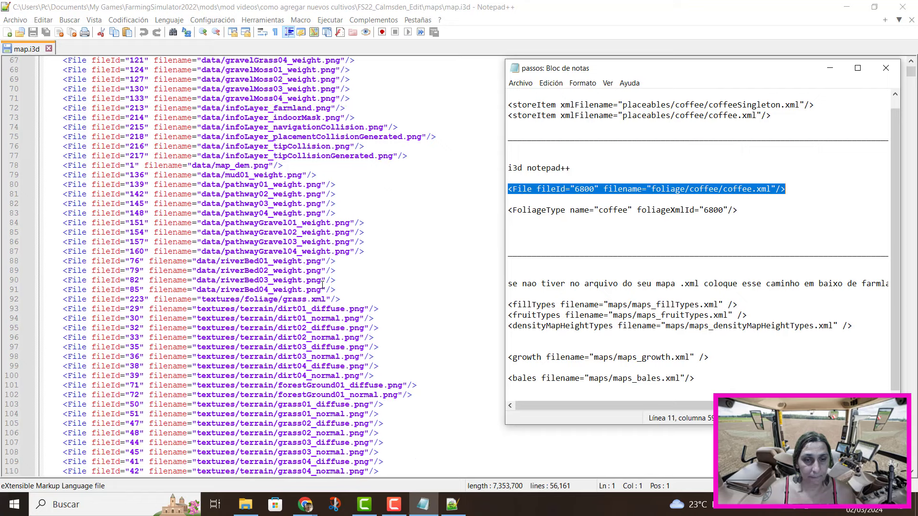
scroll(331, 284, "down", 11)
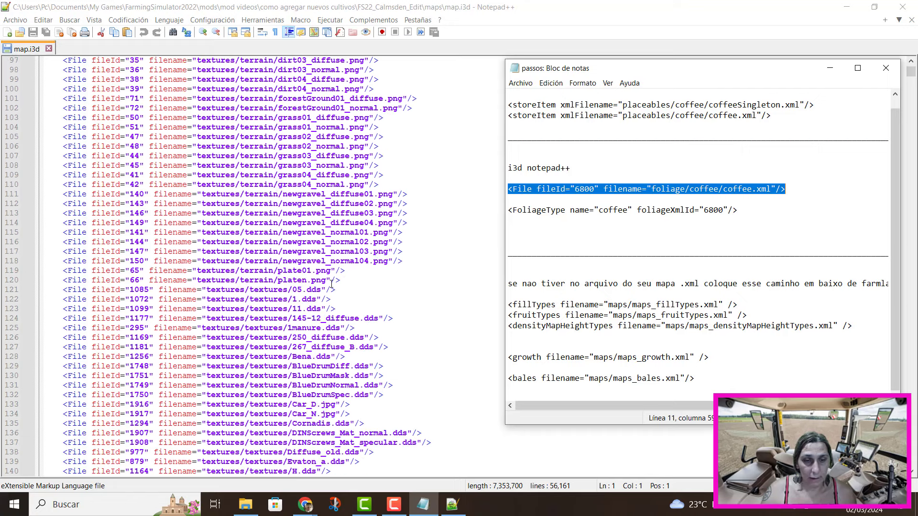
scroll(329, 285, "down", 11)
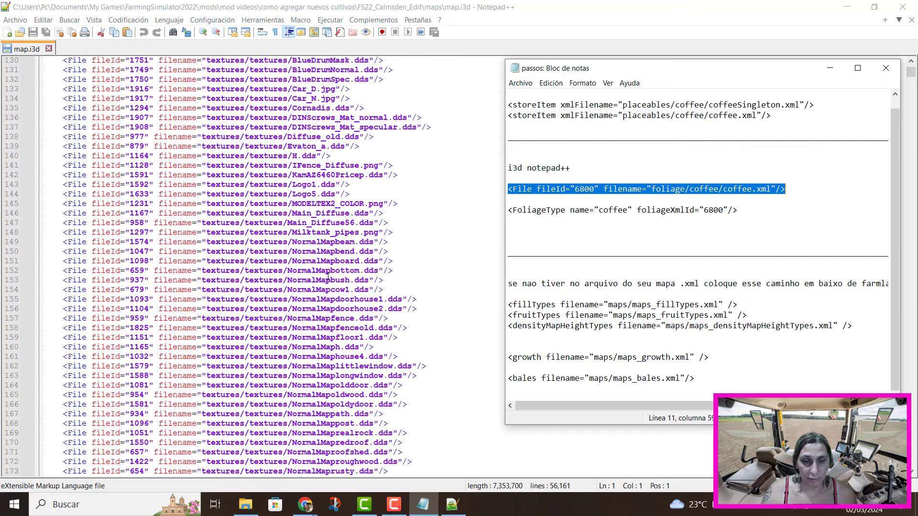
scroll(342, 295, "down", 12)
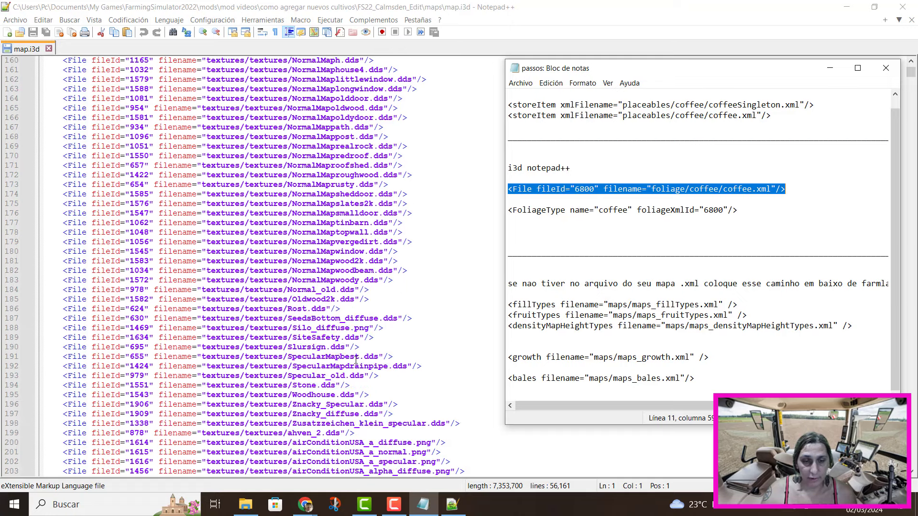
scroll(337, 241, "down", 4)
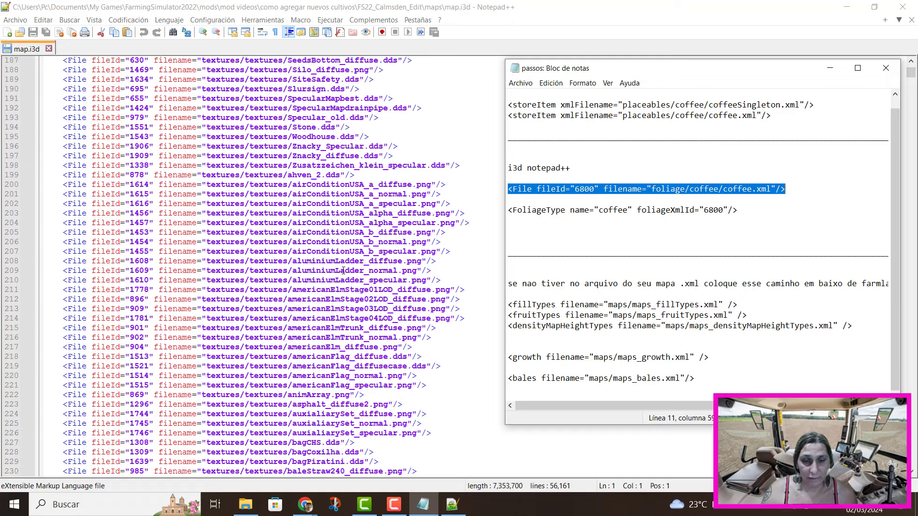
scroll(342, 330, "down", 2)
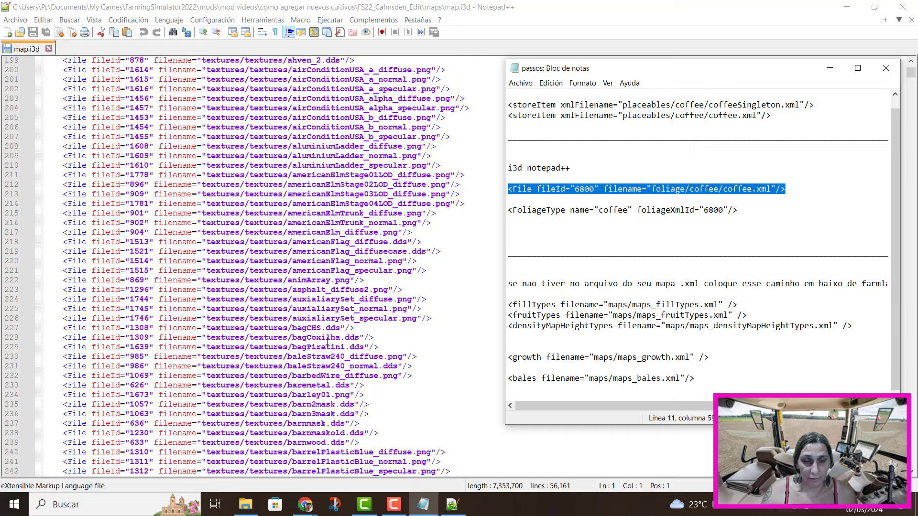
scroll(300, 367, "down", 10)
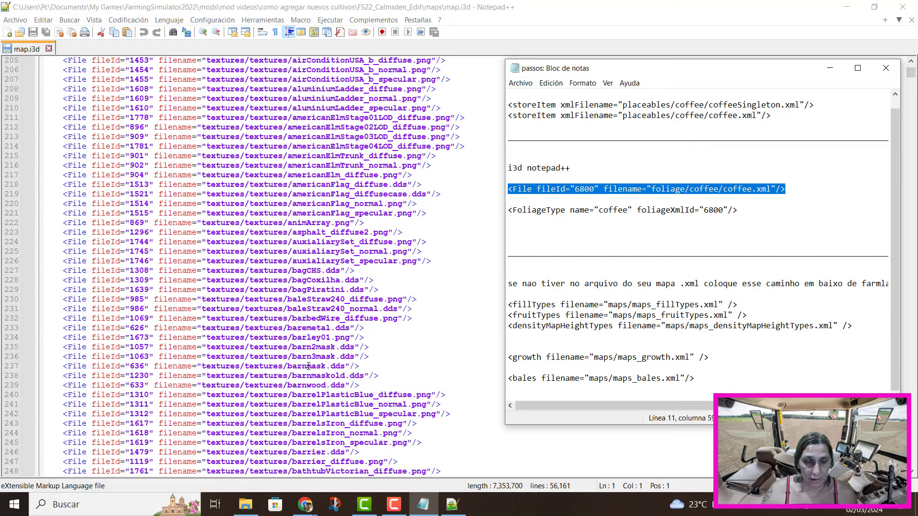
scroll(312, 337, "down", 13)
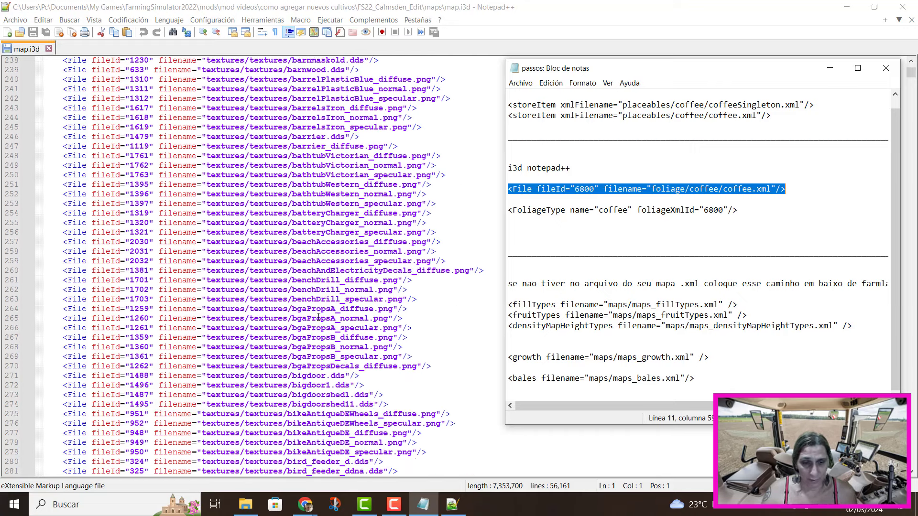
scroll(321, 323, "down", 11)
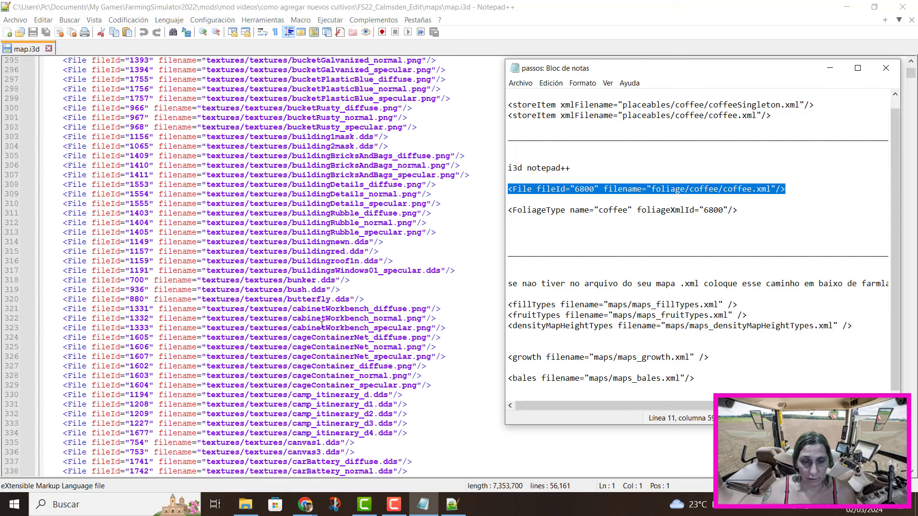
scroll(325, 277, "down", 3)
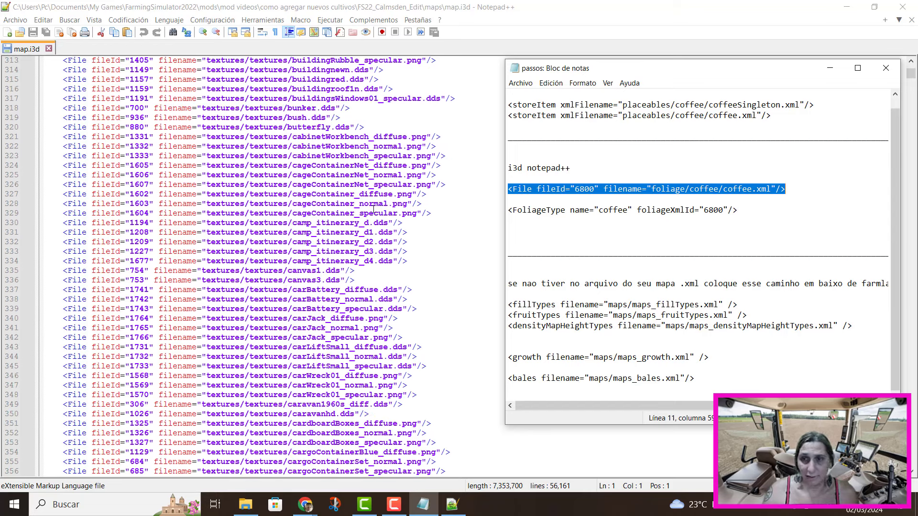
scroll(351, 218, "down", 7)
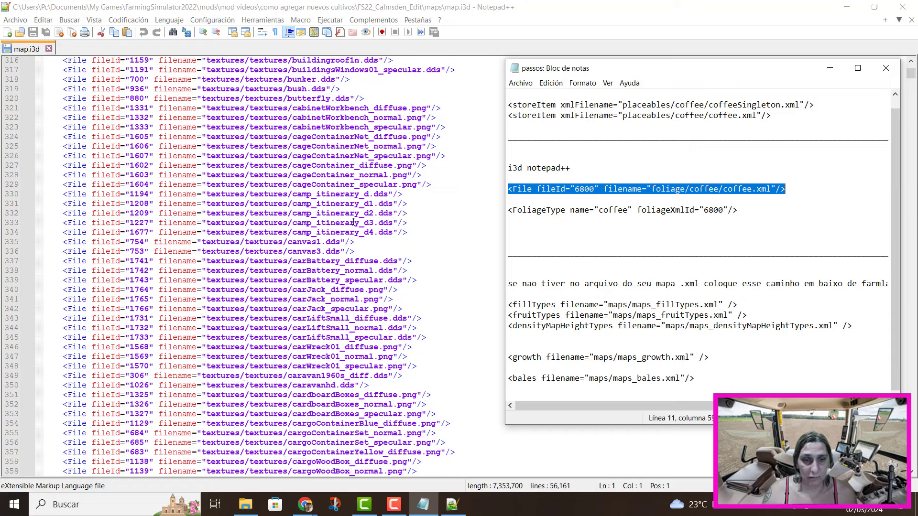
scroll(368, 198, "down", 3)
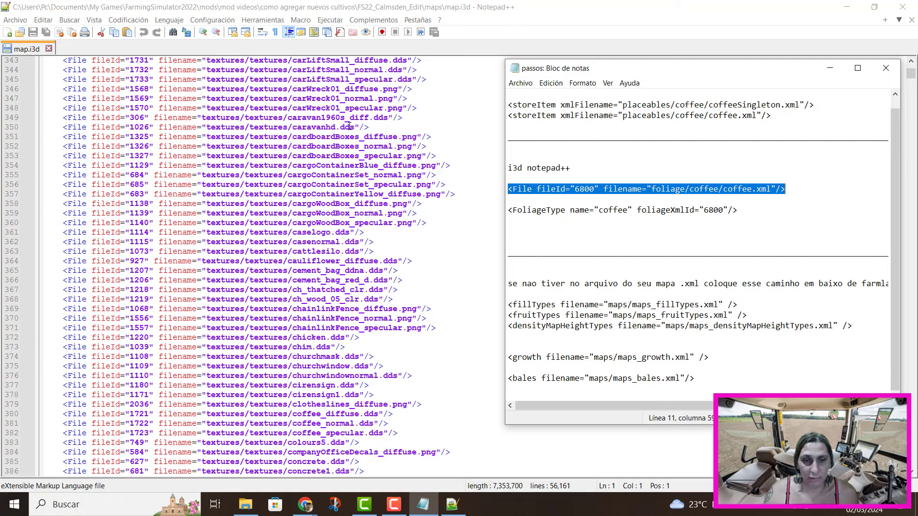
scroll(331, 255, "down", 2)
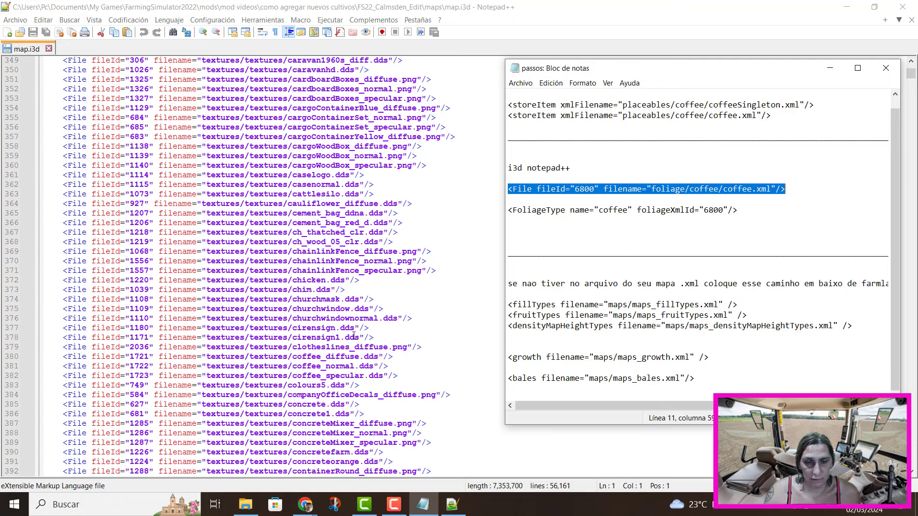
scroll(364, 358, "down", 1)
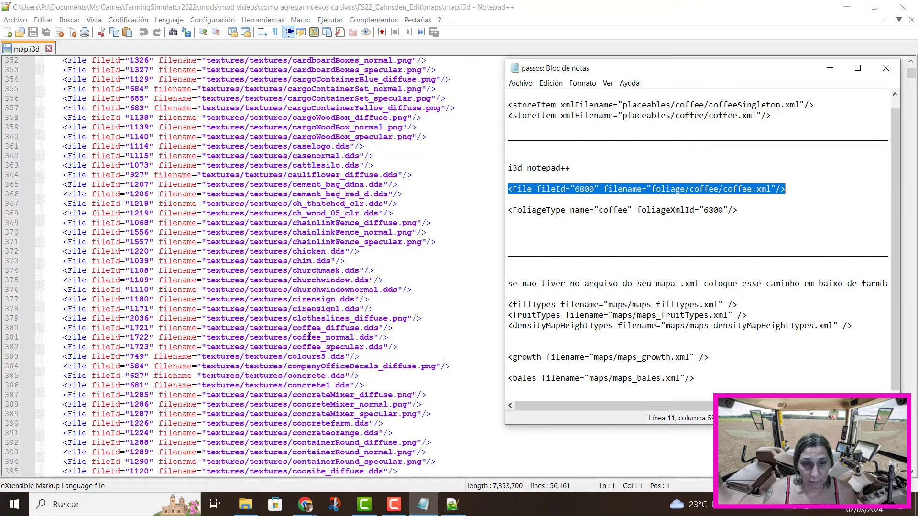
left_click(431, 321)
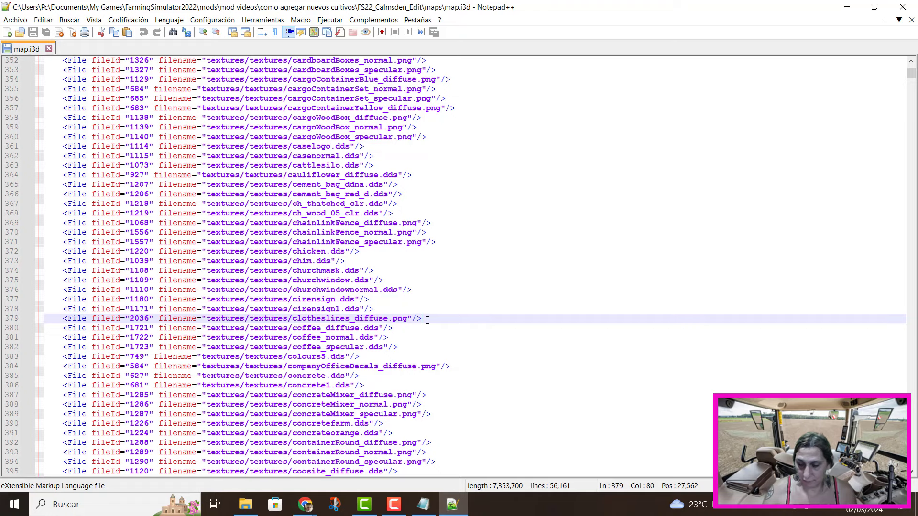
key("Return")
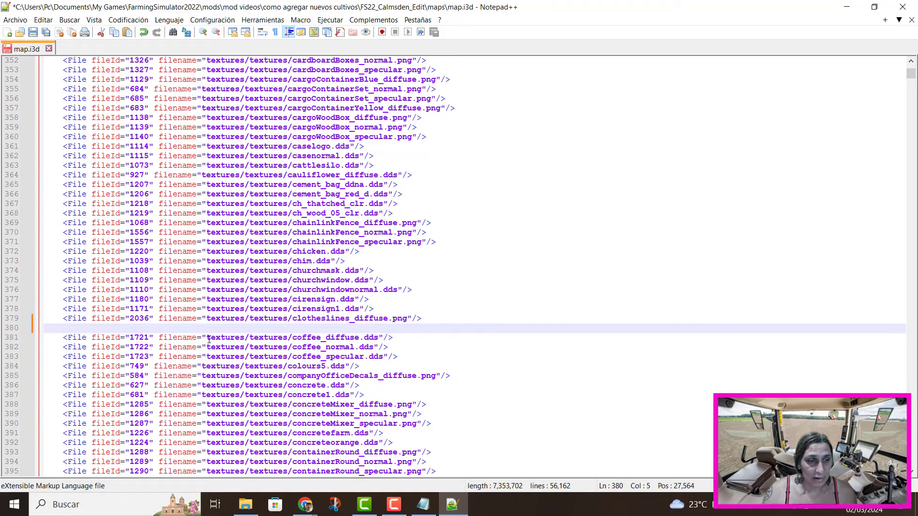
Copy <File fileId="6800" filename="foliage/coffee/coffee.xml"/> from the passos notes into the empty line above the coffee_diffuse.dds entry of map.i3d.
left_click(423, 505)
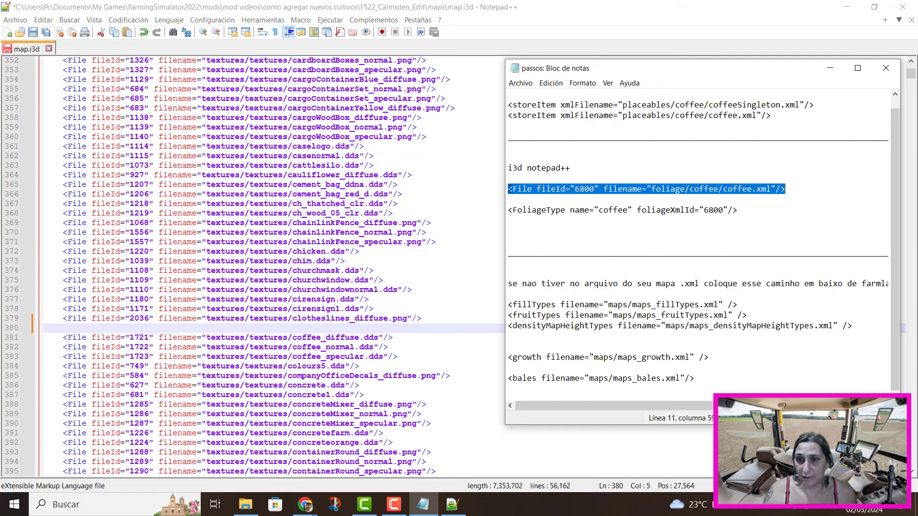
left_click_drag(509, 189, 785, 189)
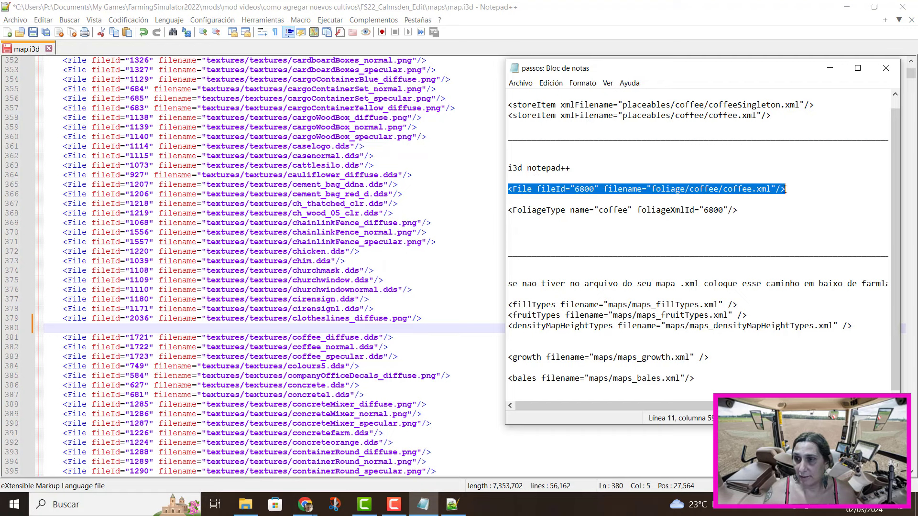
right_click(778, 191)
left_click(783, 226)
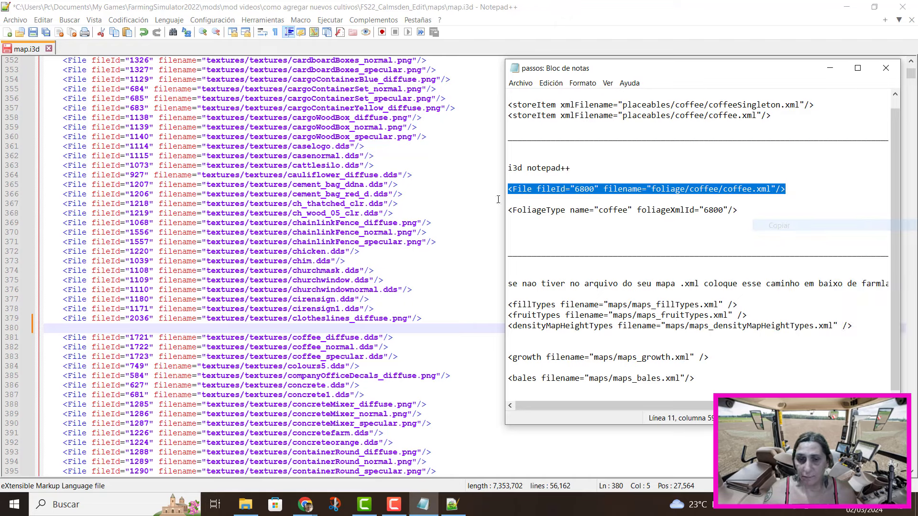
left_click(68, 331)
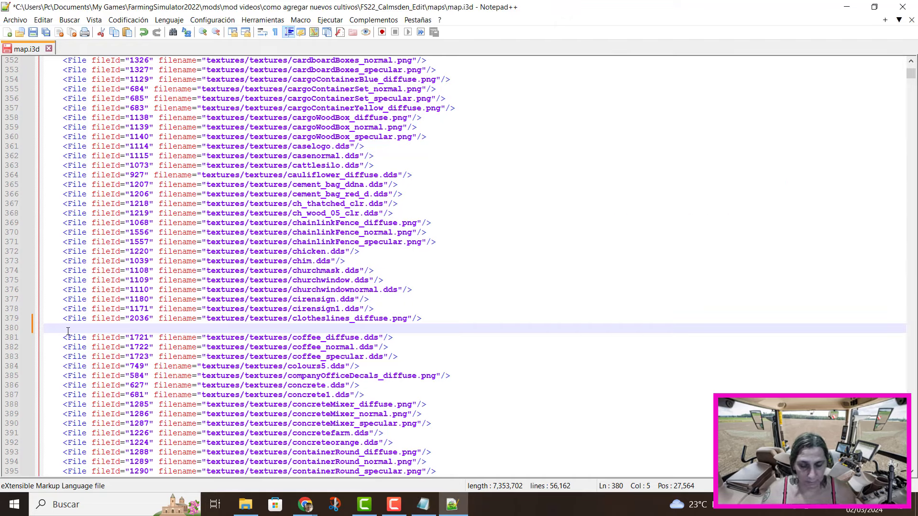
key("ctrl+v")
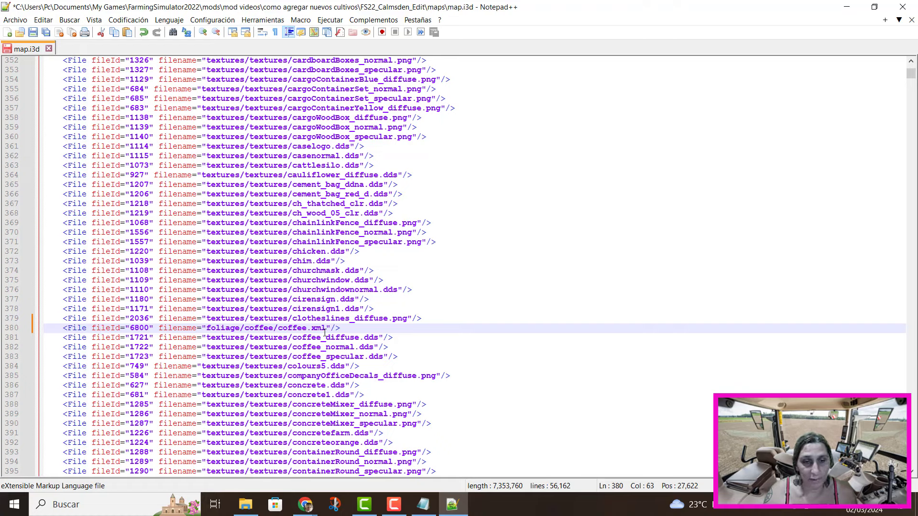
Copy the word FoliageType from the coffee line in the passos notes and search map.i3d for it.
left_click(423, 504)
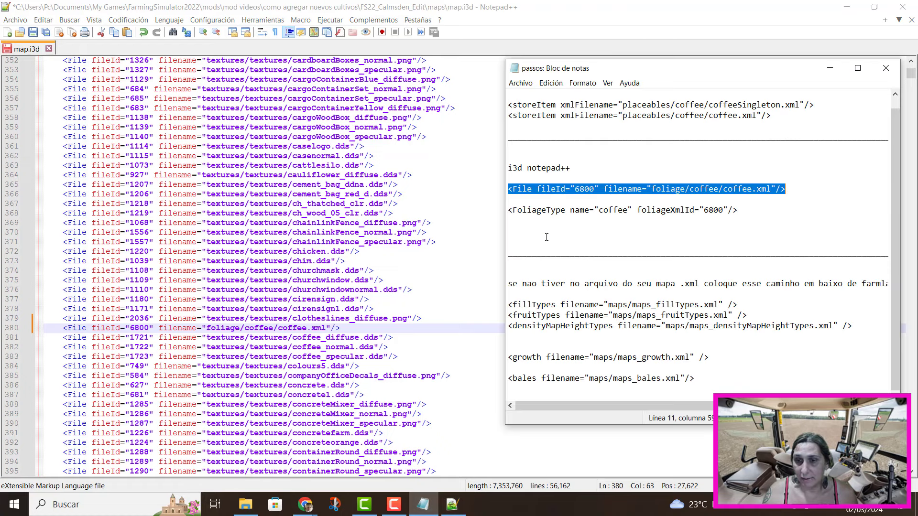
left_click(546, 226)
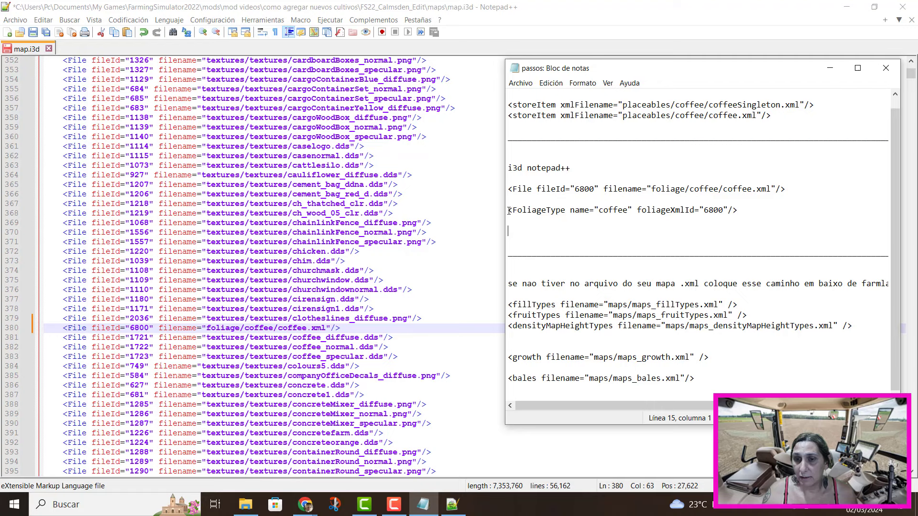
left_click_drag(508, 209, 724, 217)
left_click(599, 226)
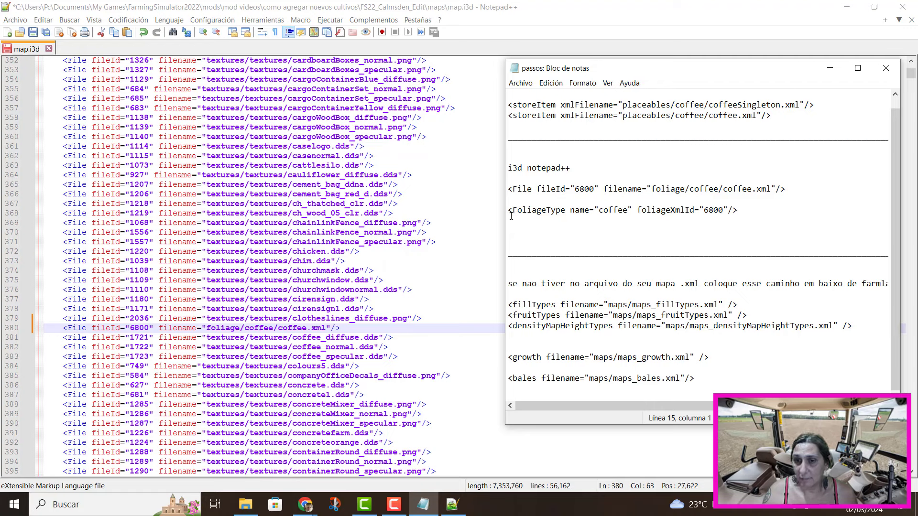
left_click_drag(513, 210, 566, 213)
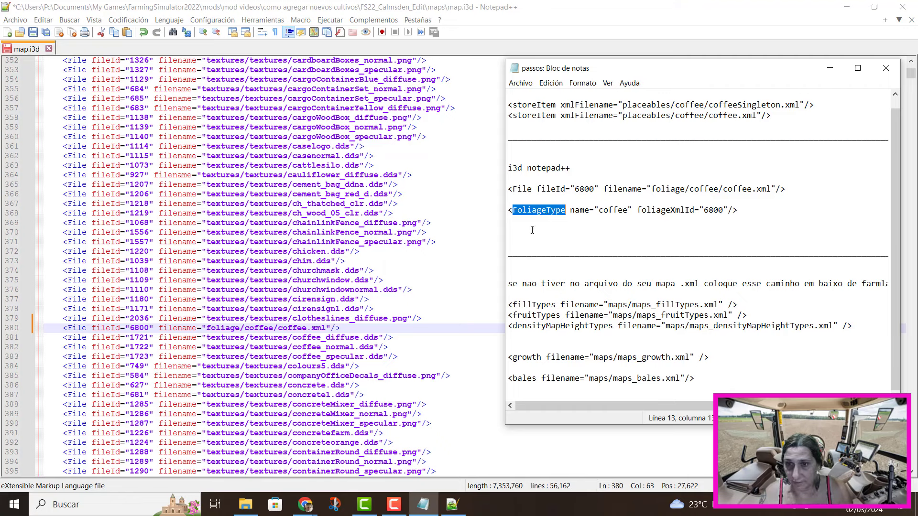
left_click(468, 414)
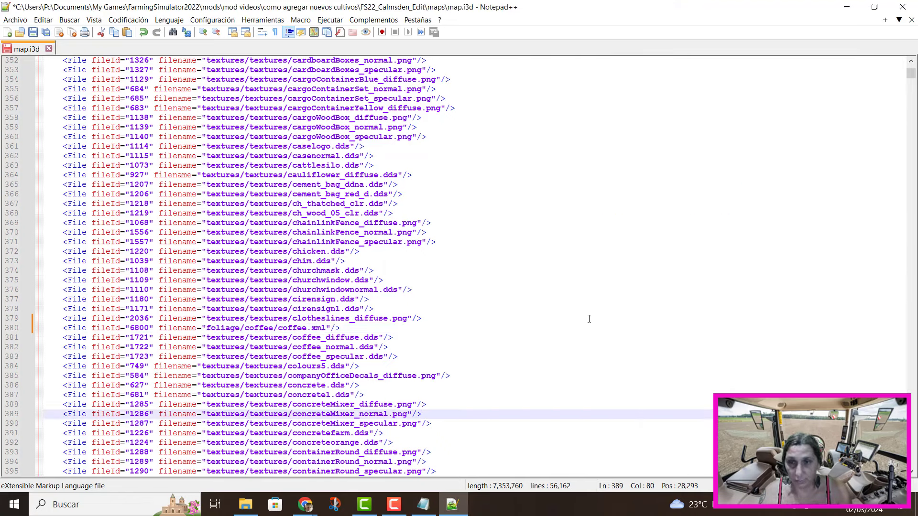
key("ctrl+f")
right_click(621, 136)
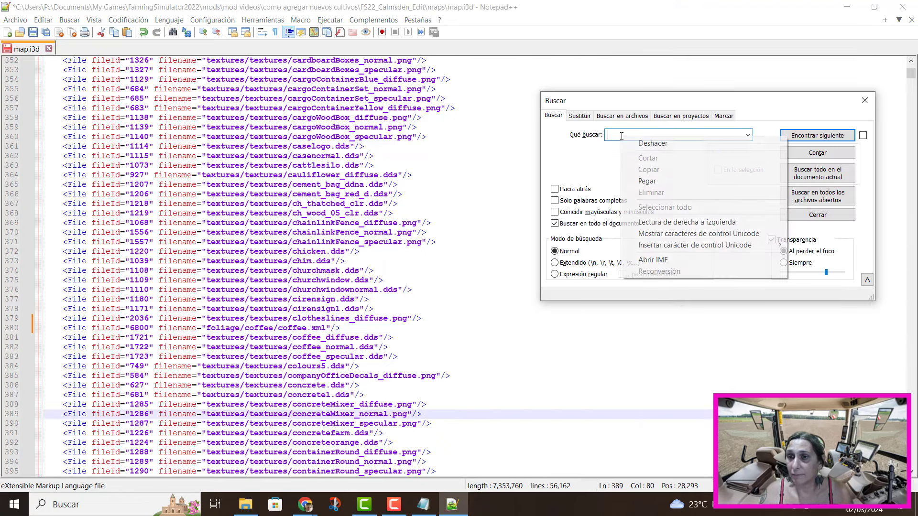
left_click(646, 181)
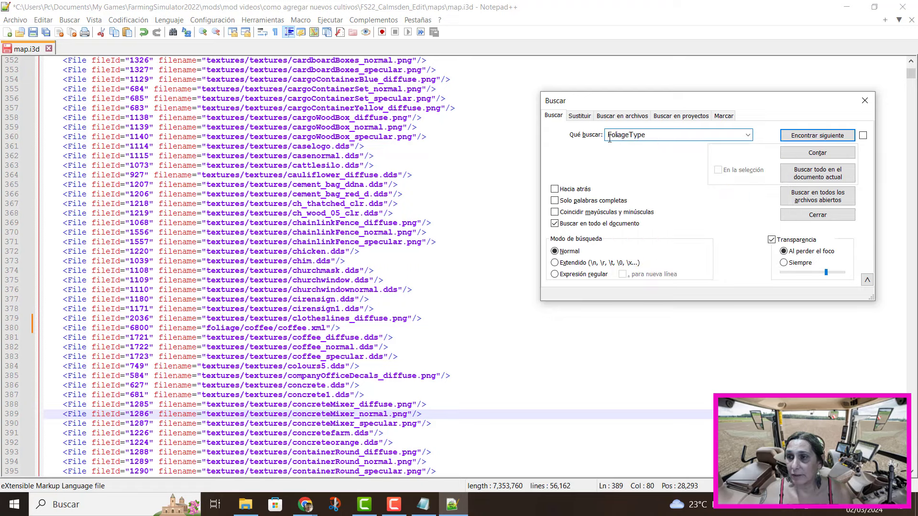
left_click(836, 139)
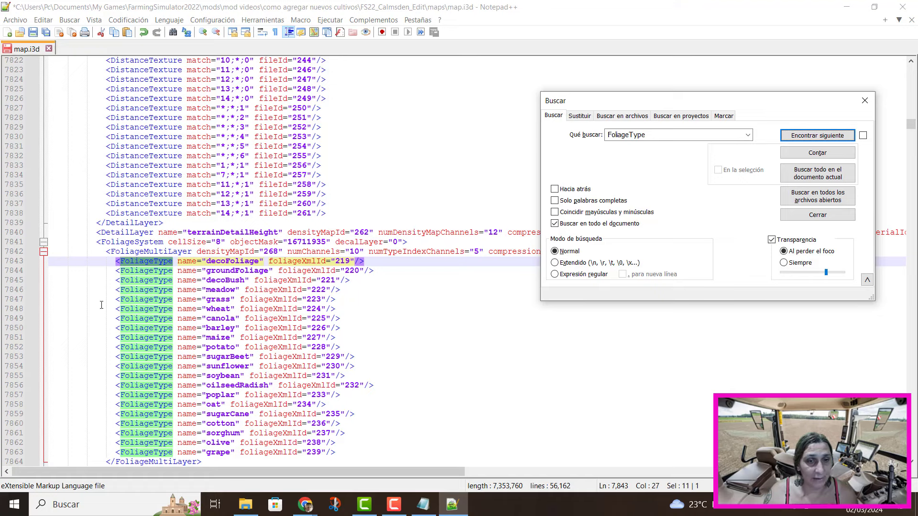
Insert an empty line after the grape FoliageType entry, the last one in the first FoliageMultiLayer of map.i3d.
scroll(306, 306, "down", 3)
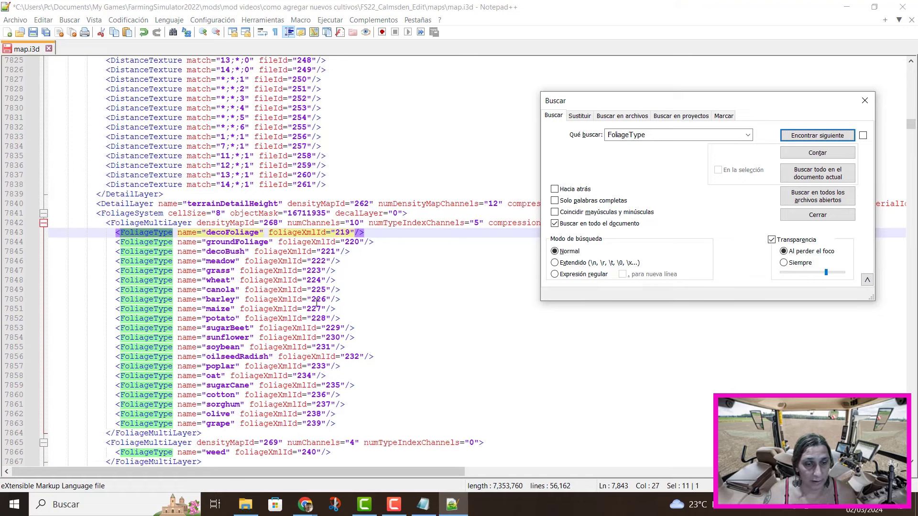
left_click(339, 368)
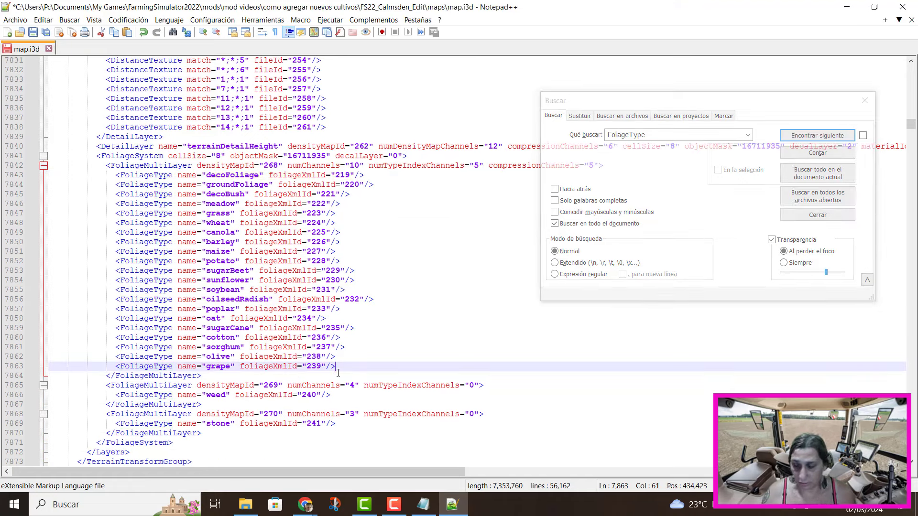
key("Return")
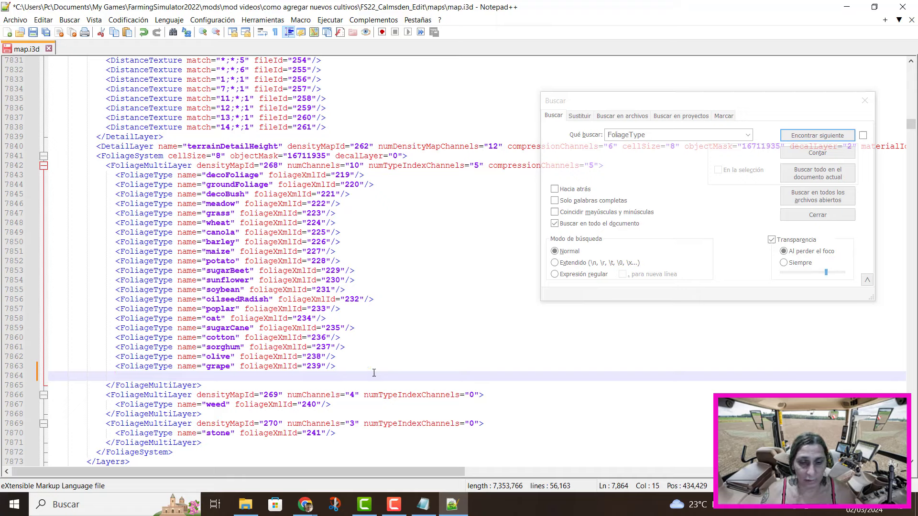
Copy <FoliageType name="coffee" foliageXmlId="6800"/> from the passos notes into the empty line below the grape entry and close the search dialog.
left_click(423, 504)
left_click(510, 235)
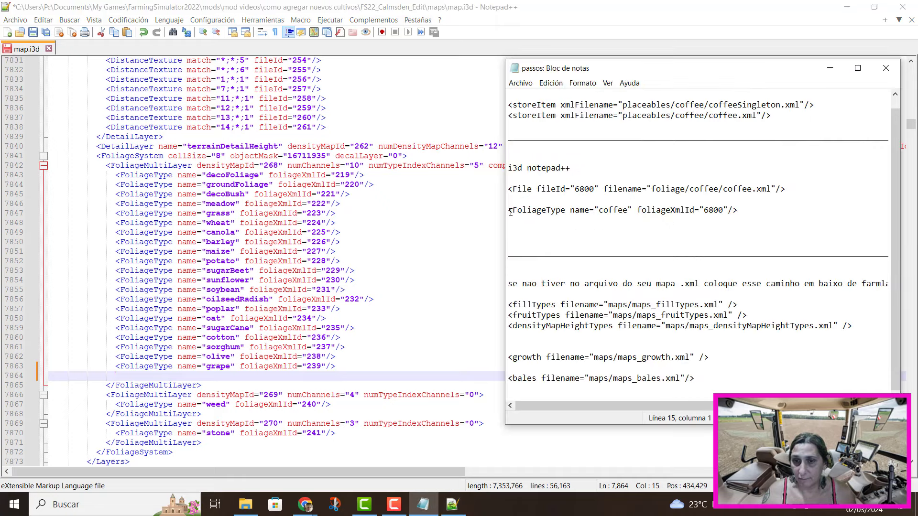
left_click_drag(509, 210, 739, 212)
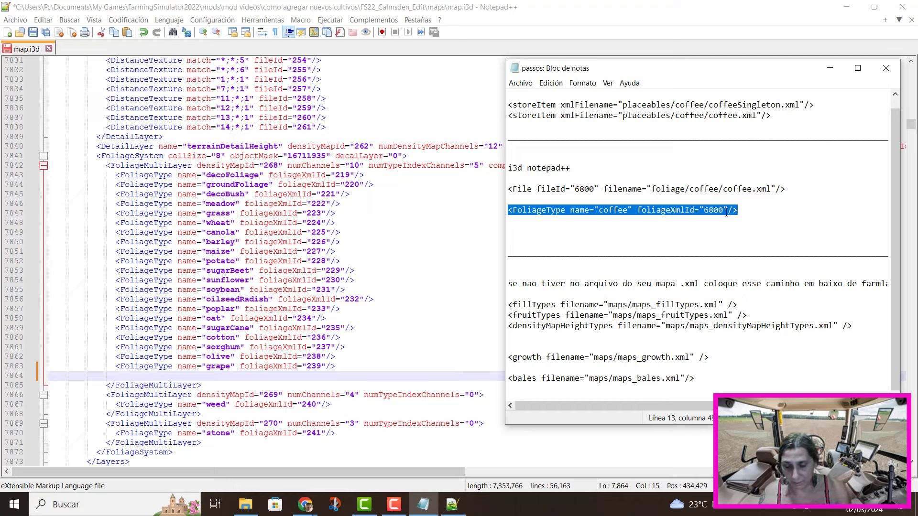
right_click(545, 212)
left_click(566, 244)
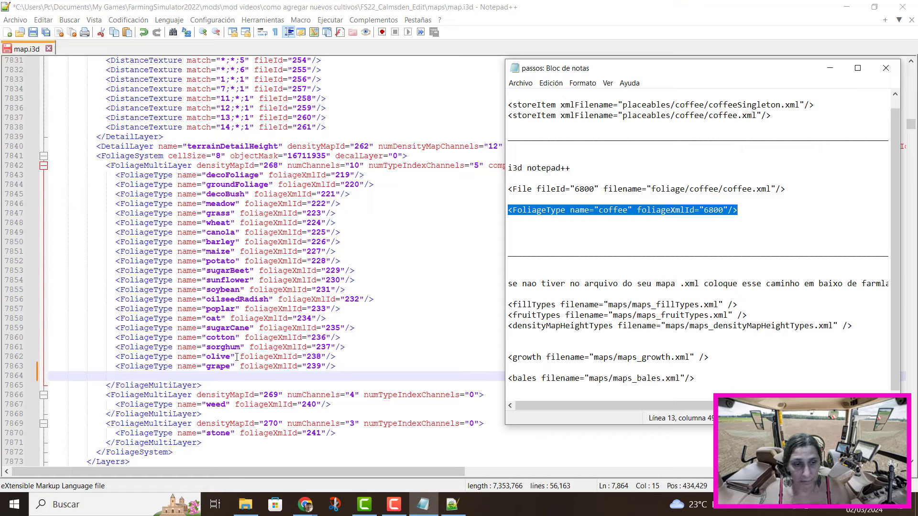
left_click(129, 376)
key("ctrl+v")
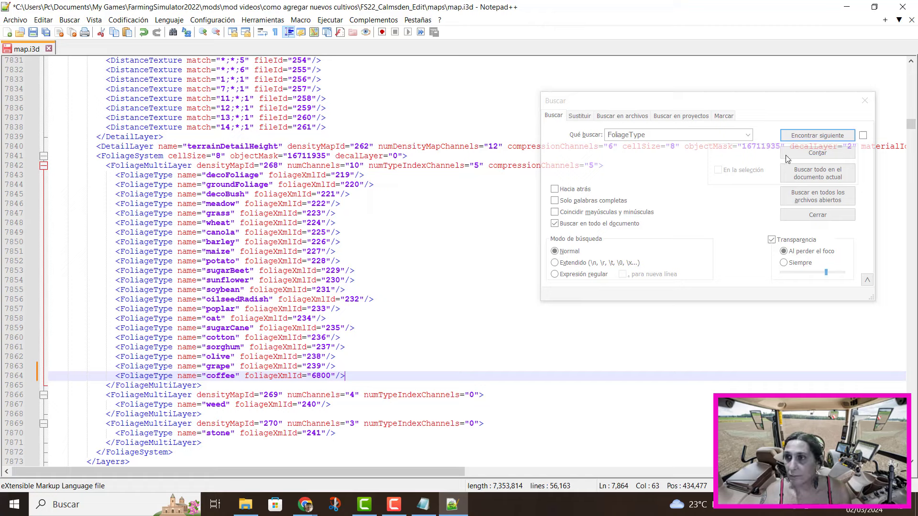
left_click(870, 106)
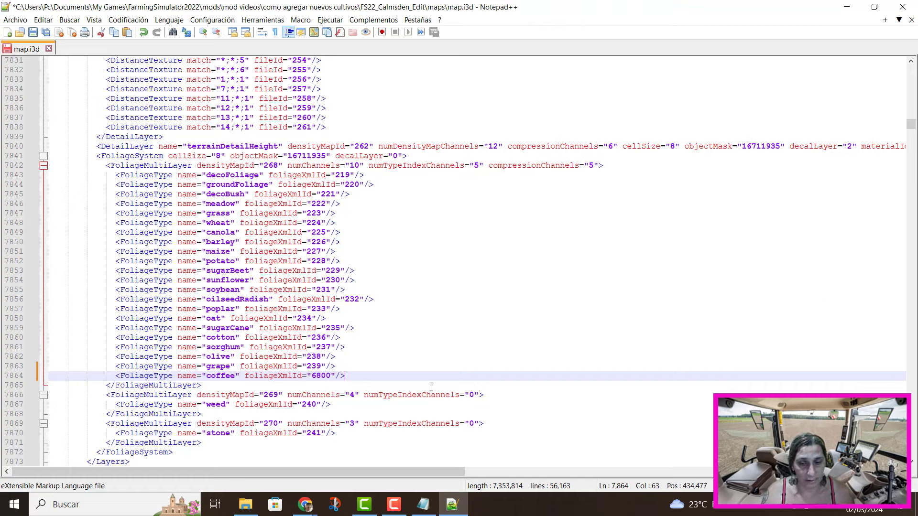
Save map.i3d and close it together with Notepad++, closing the passos notes lying over it too.
left_click(423, 504)
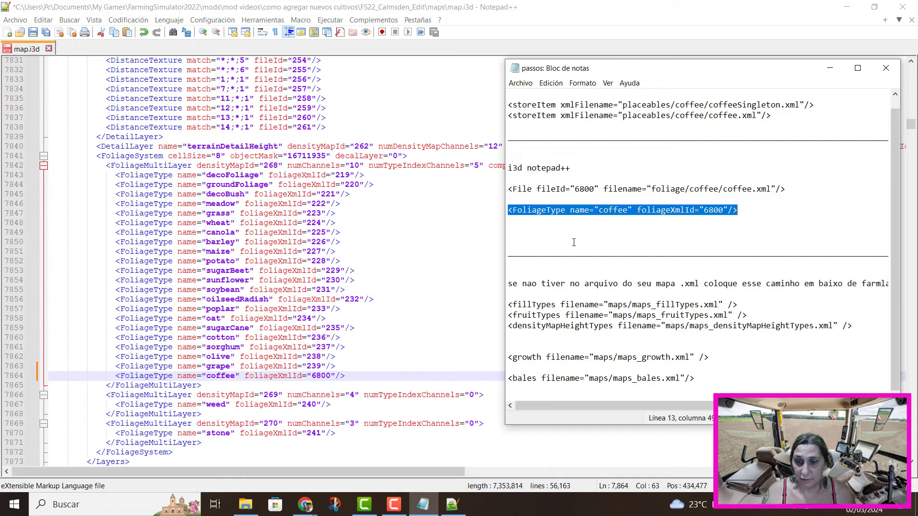
left_click(885, 68)
left_click(29, 32)
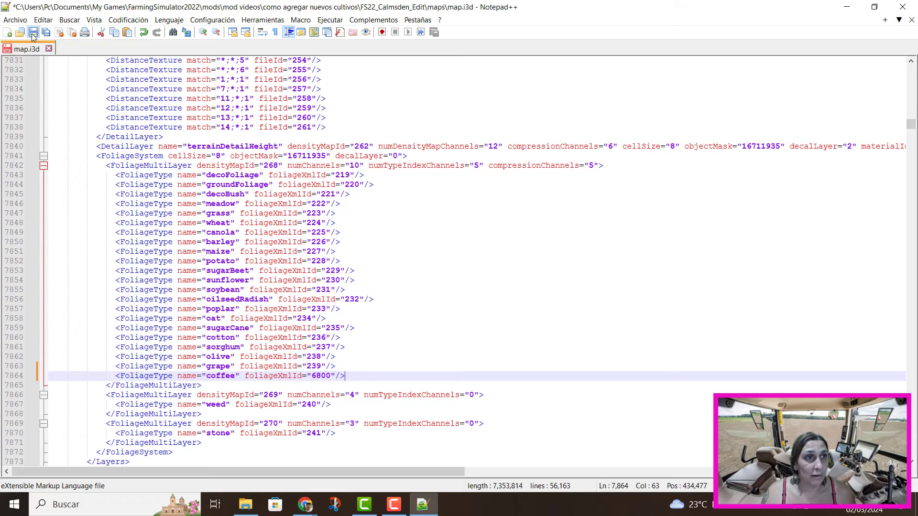
left_click(48, 48)
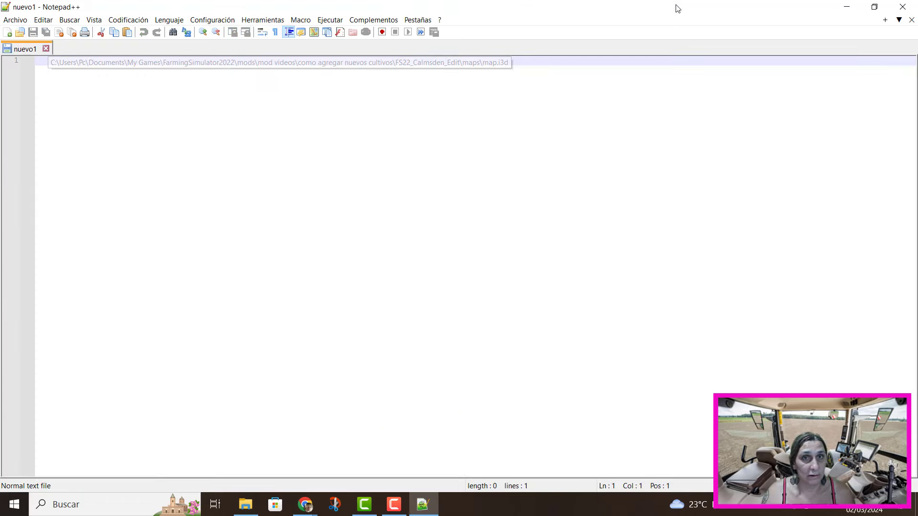
left_click(903, 7)
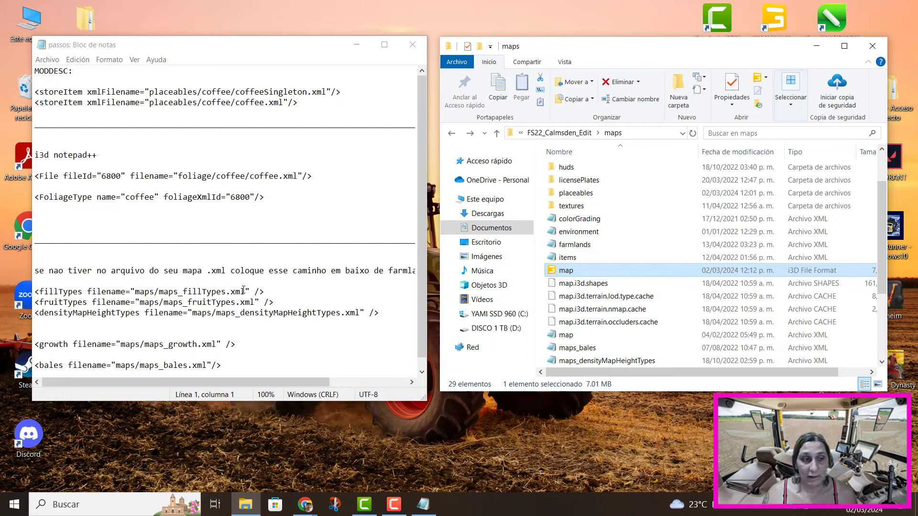
Examine the fillTypes, fruitTypes, densityMapHeightTypes, growth and bales lines at the end of the passos notes.
scroll(239, 279, "down", 1)
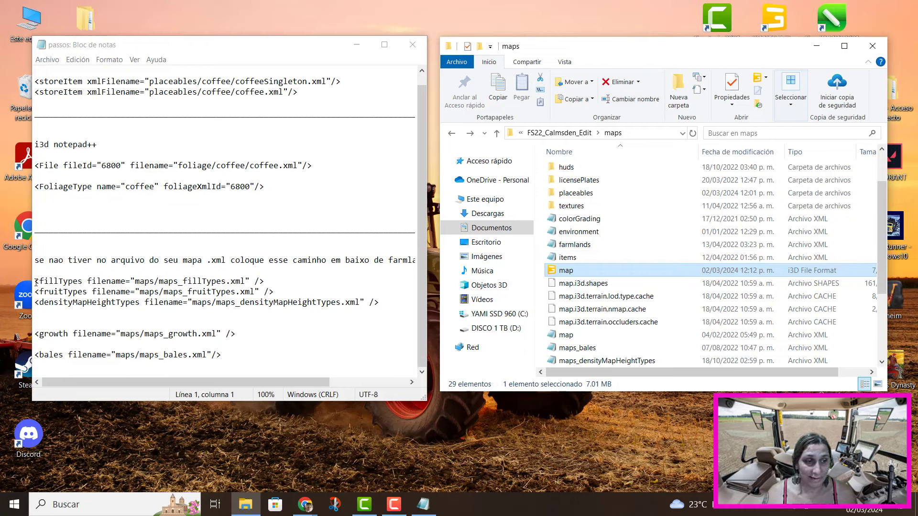
left_click_drag(35, 281, 222, 355)
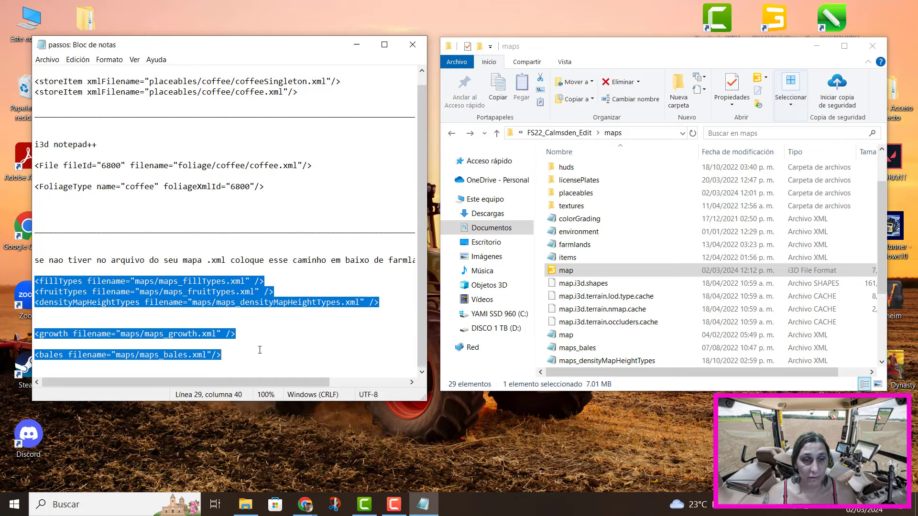
left_click(220, 345)
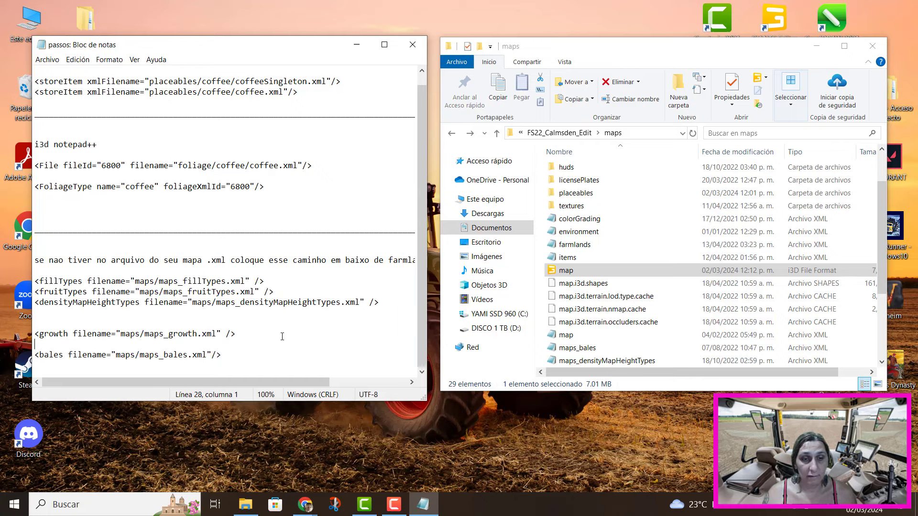
Open the map XML file from the maps folder with Bloc de notas and place its window beside the passos notes.
left_click(602, 338)
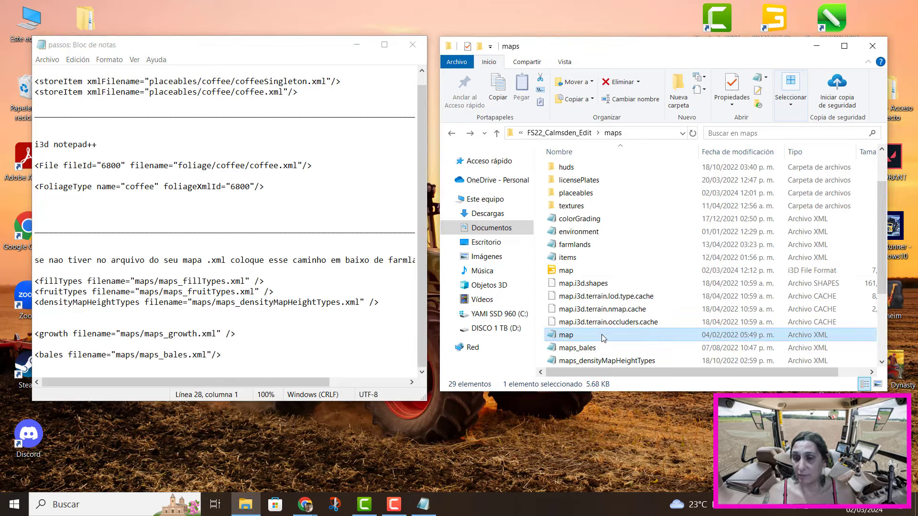
right_click(602, 336)
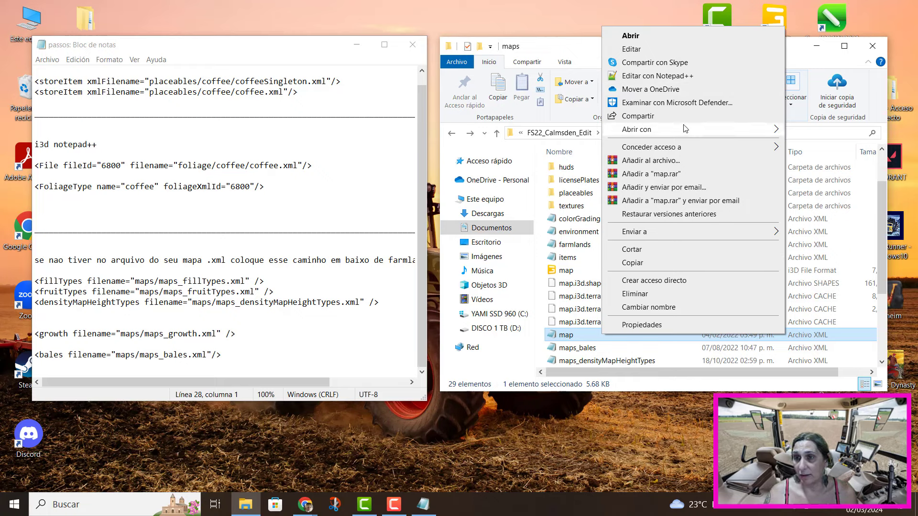
mouse_move(684, 133)
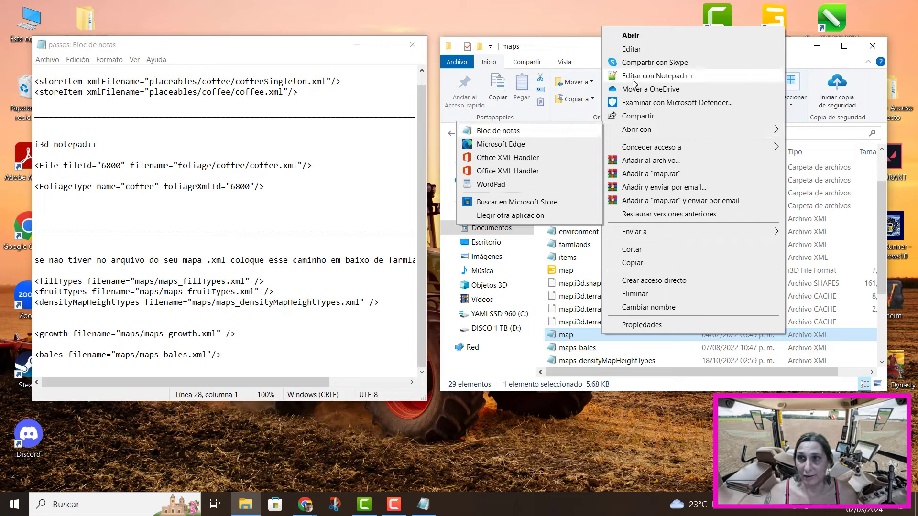
mouse_move(635, 133)
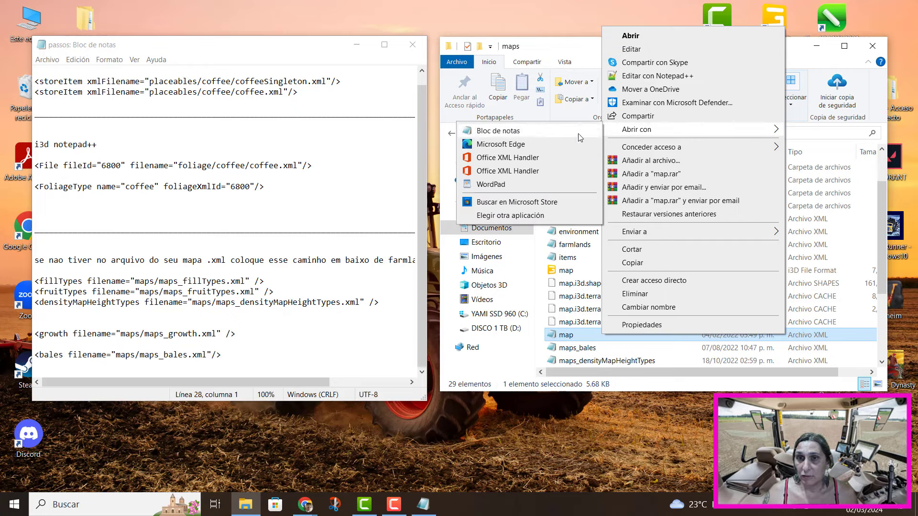
left_click(560, 133)
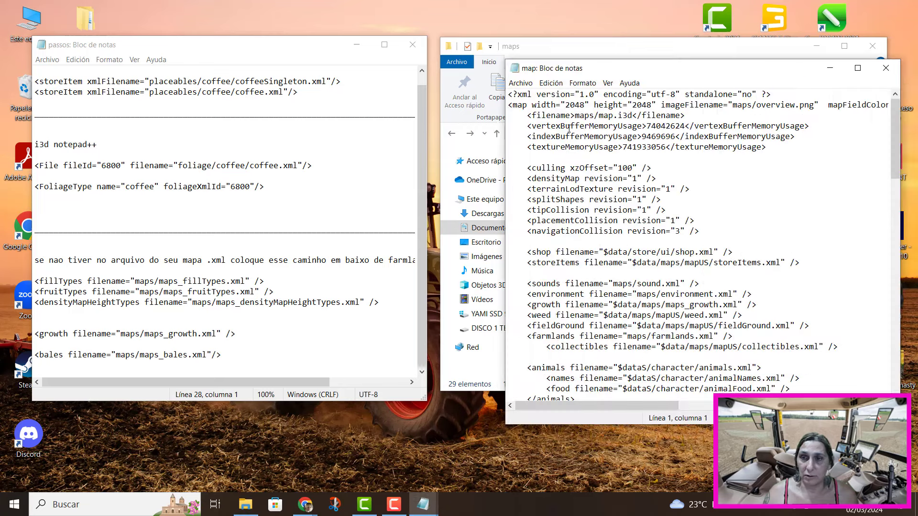
left_click_drag(762, 73, 689, 50)
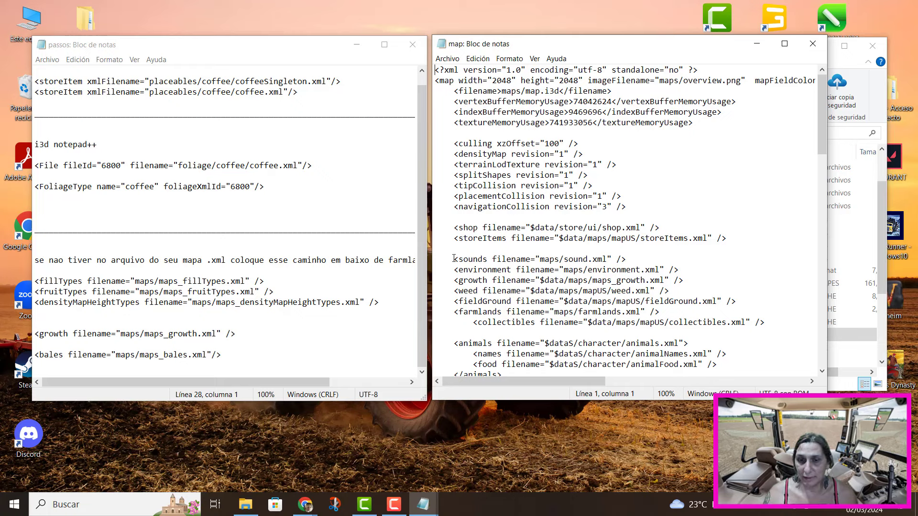
Insert an empty line below the collectibles entry, under farmlands, in the map XML file.
left_click_drag(454, 258, 603, 282)
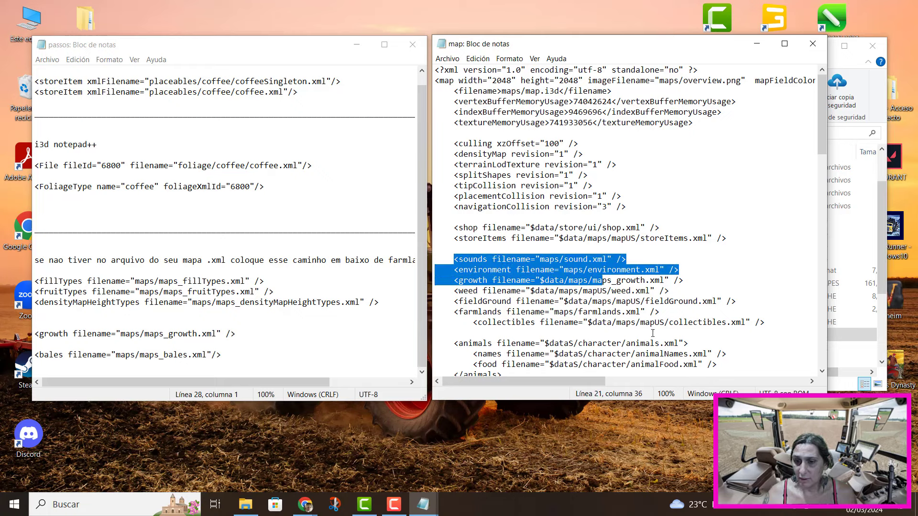
left_click(652, 333)
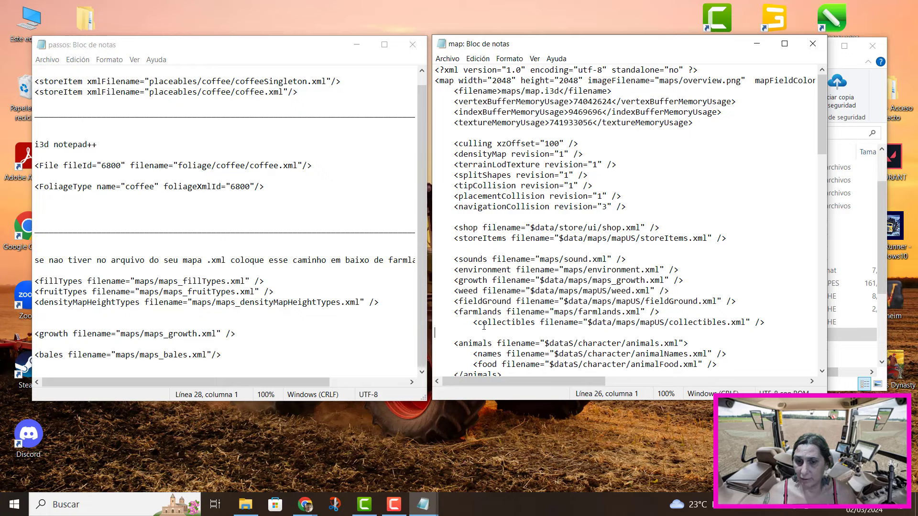
left_click(767, 324)
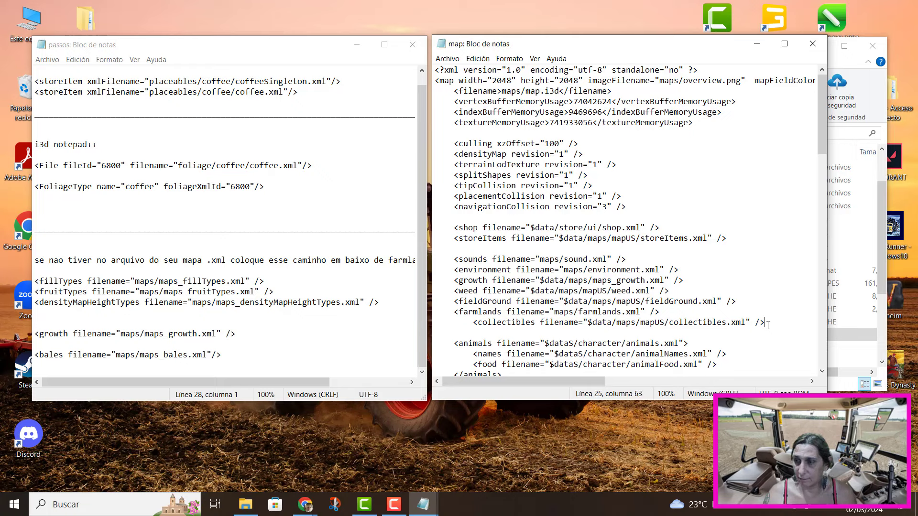
key("Return")
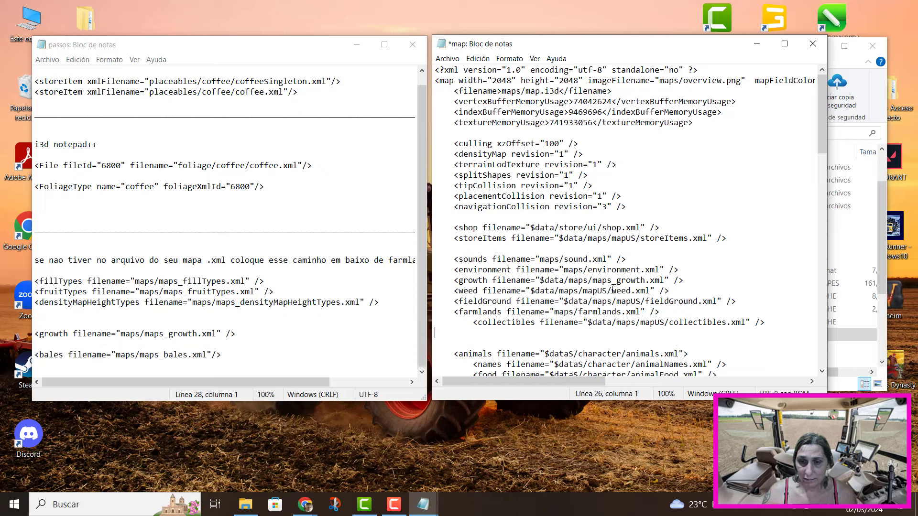
Copy the fillTypes, fruitTypes and densityMapHeightTypes lines from the passos notes into the empty line below the collectibles entry.
left_click_drag(35, 281, 331, 311)
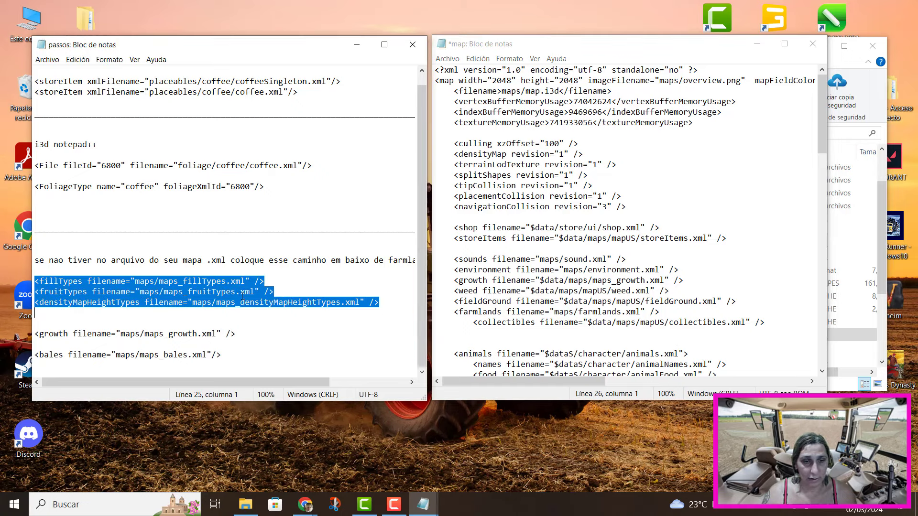
right_click(242, 296)
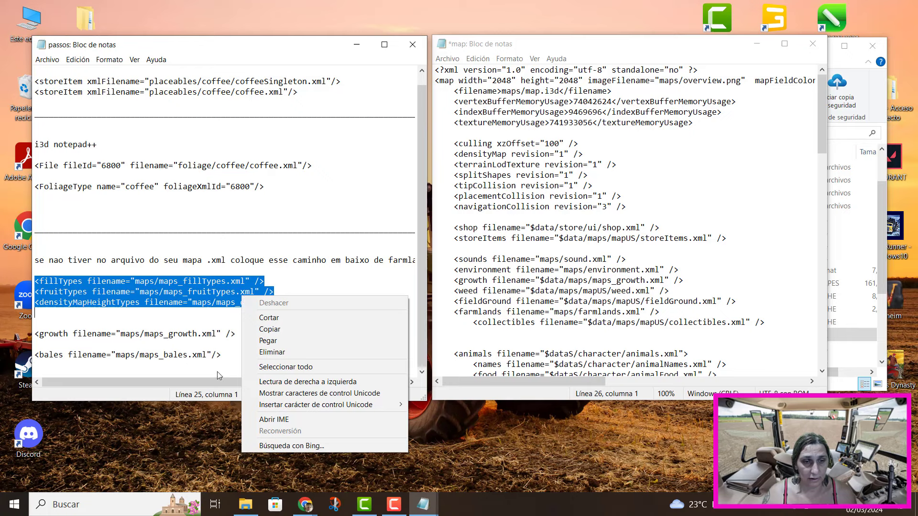
left_click(267, 329)
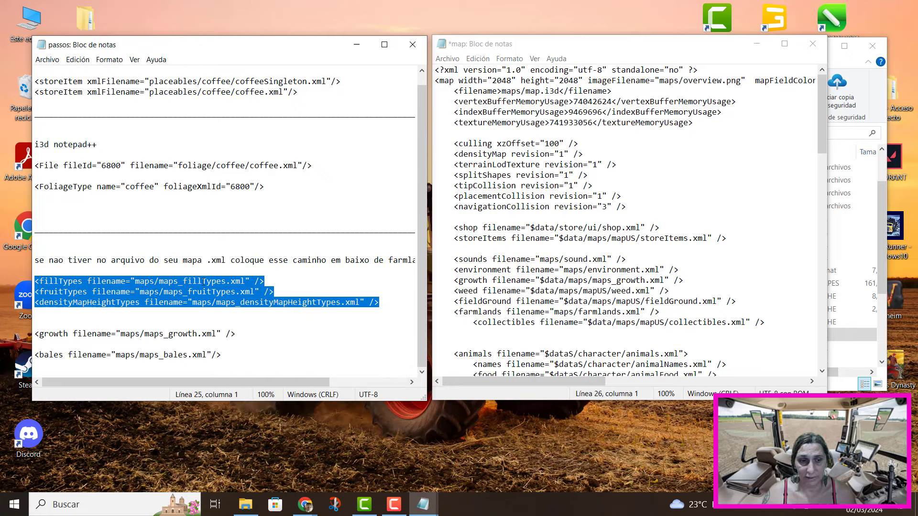
left_click(493, 332)
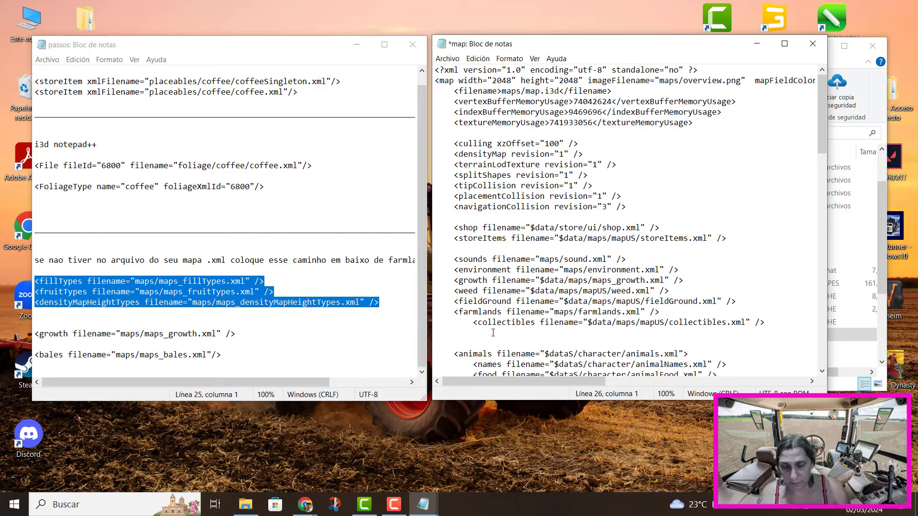
key("ctrl+v")
Indent the fillTypes, fruitTypes and densityMapHeightTypes lines and outdent the collectibles line so that all align with the farmlands entry.
left_click(436, 333)
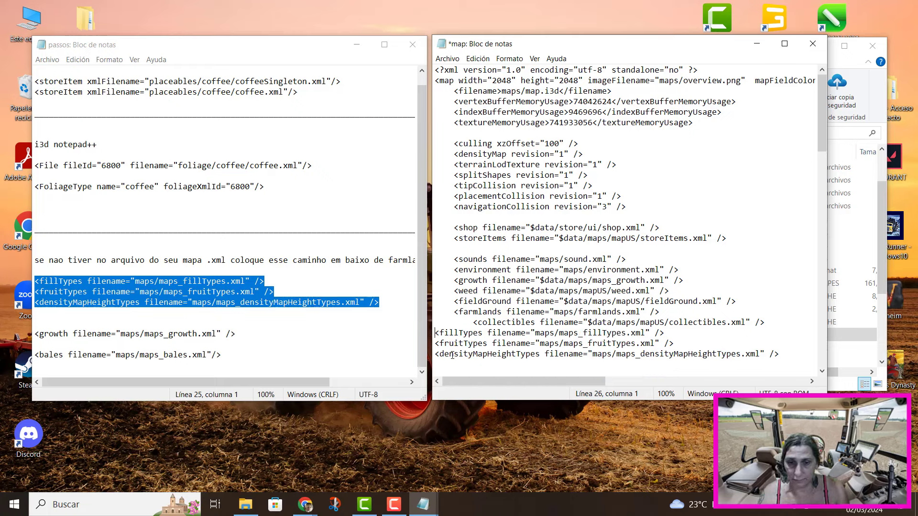
left_click(436, 344)
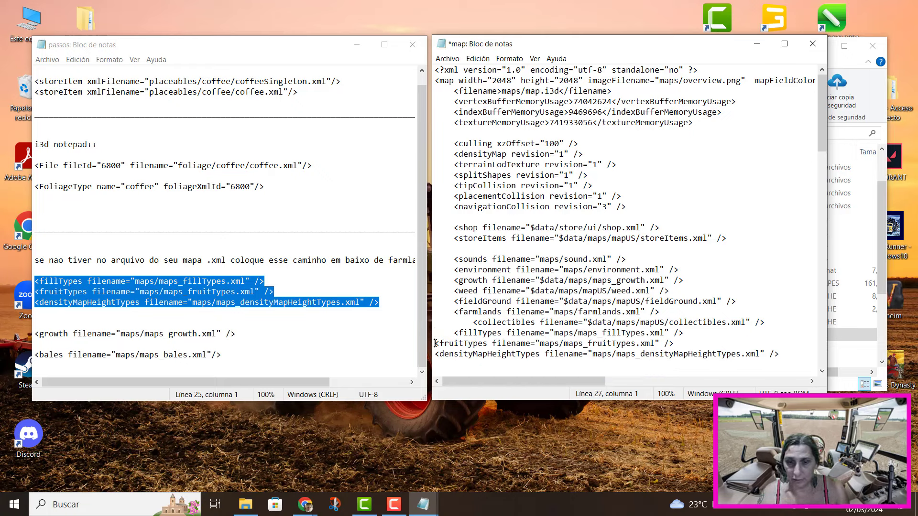
left_click(436, 354)
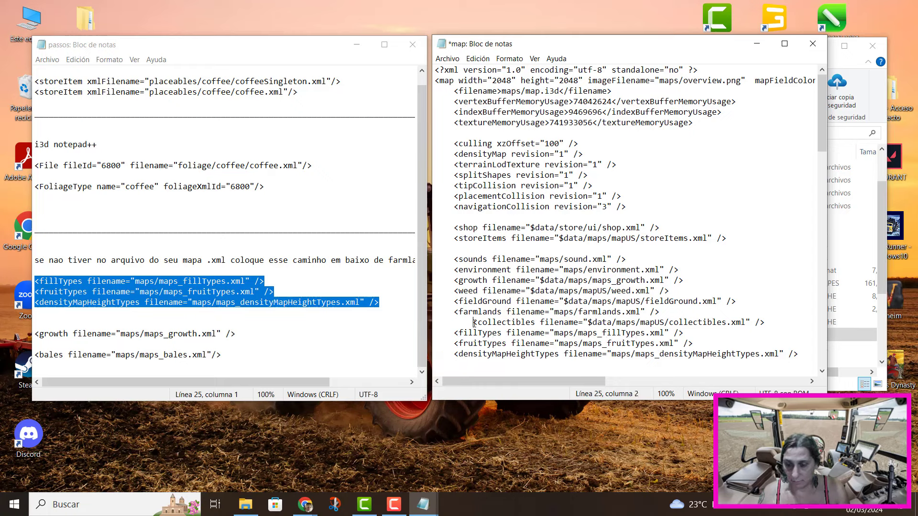
key("BackSpace")
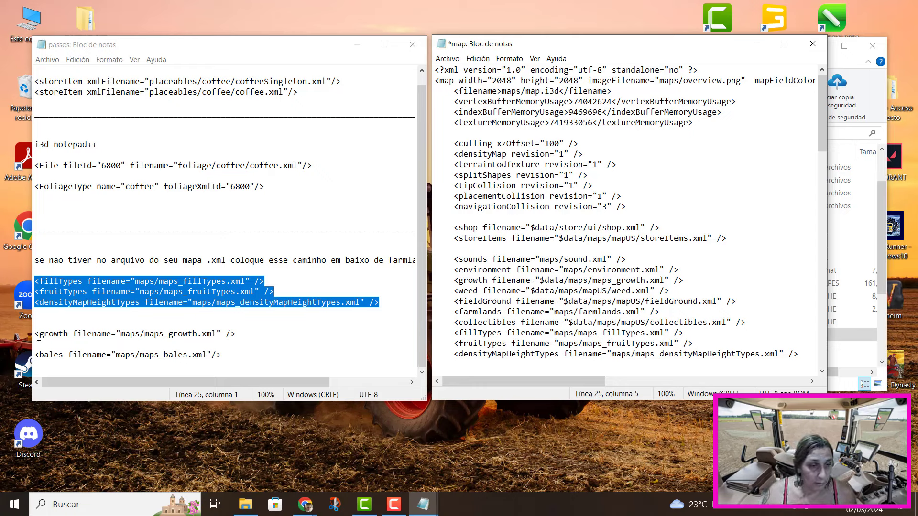
Replace the growth line in the map XML file with the one from the passos notes, pointing to maps/maps_growth.xml.
left_click_drag(37, 335, 237, 334)
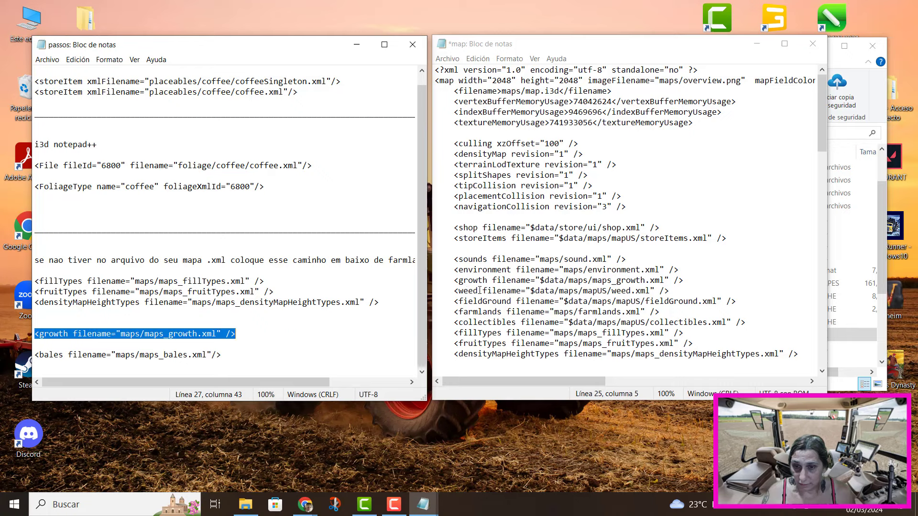
right_click(155, 338)
left_click(176, 213)
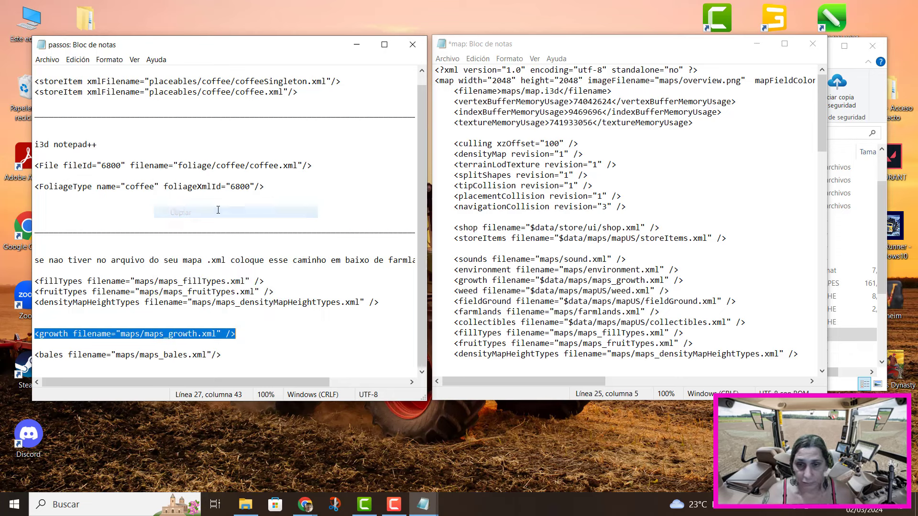
left_click_drag(454, 280, 685, 280)
right_click(678, 280)
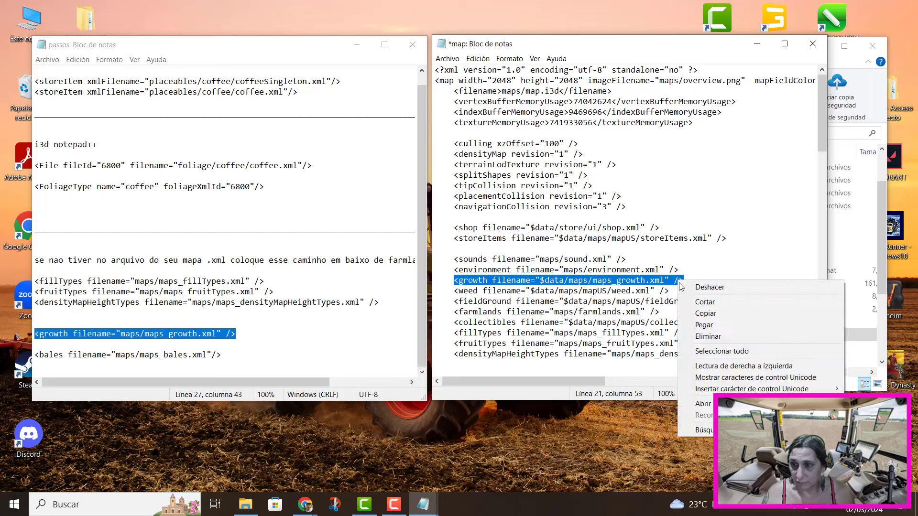
left_click(704, 324)
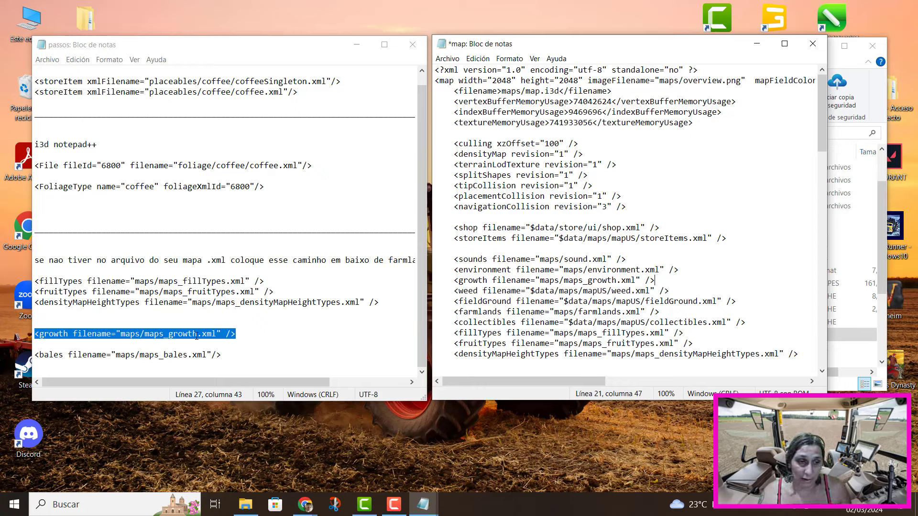
left_click(145, 335)
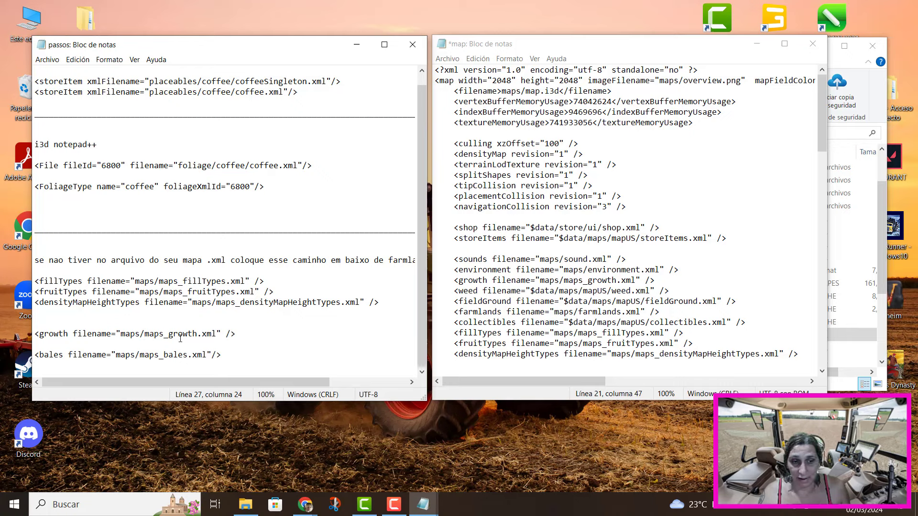
left_click_drag(198, 334, 146, 334)
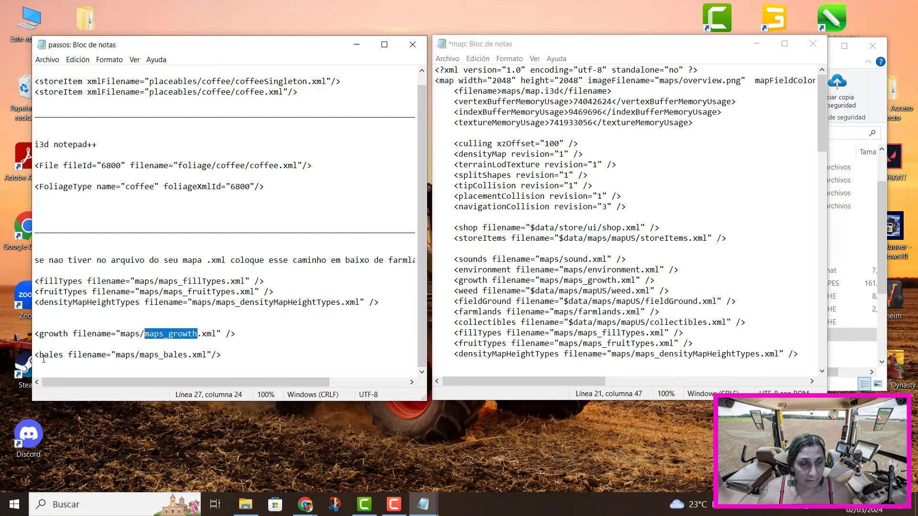
Replace the bales line below motionPathEffects in the map XML file with the passos line pointing to maps/maps_bales.xml.
scroll(632, 277, "down", 4)
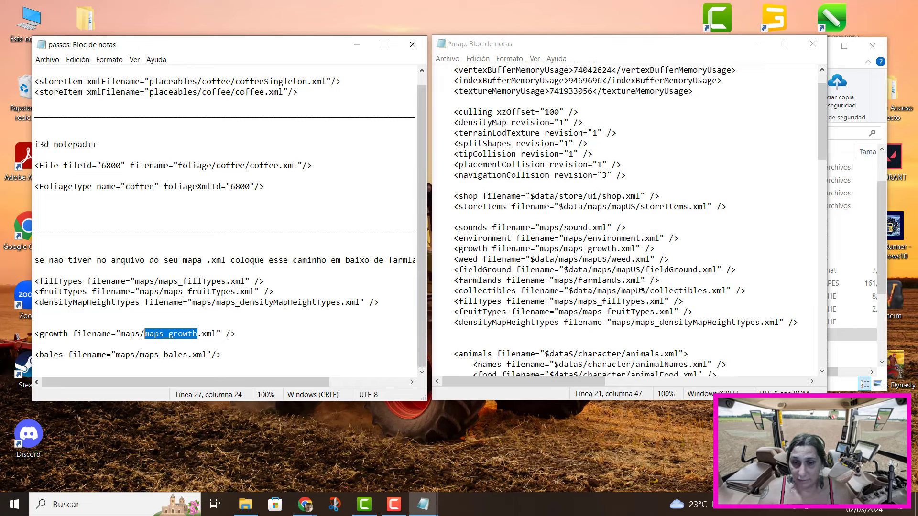
scroll(633, 277, "down", 1)
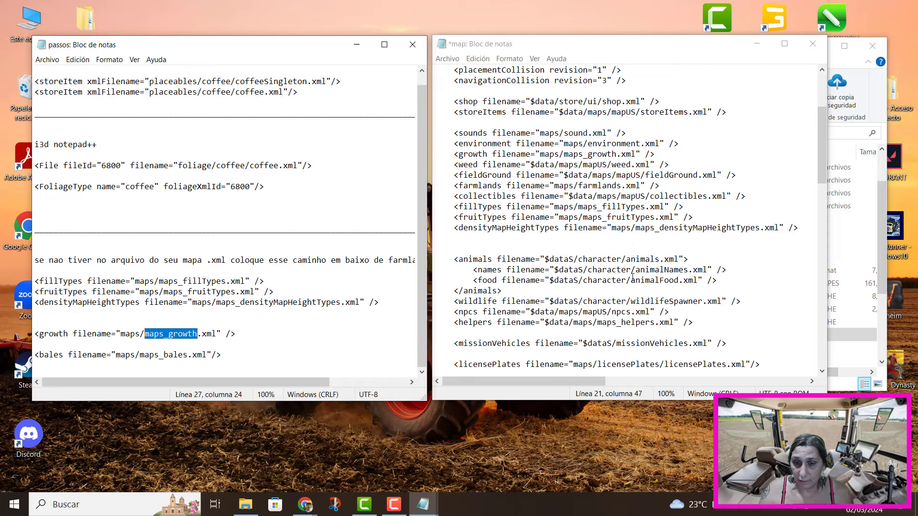
scroll(633, 277, "down", 4)
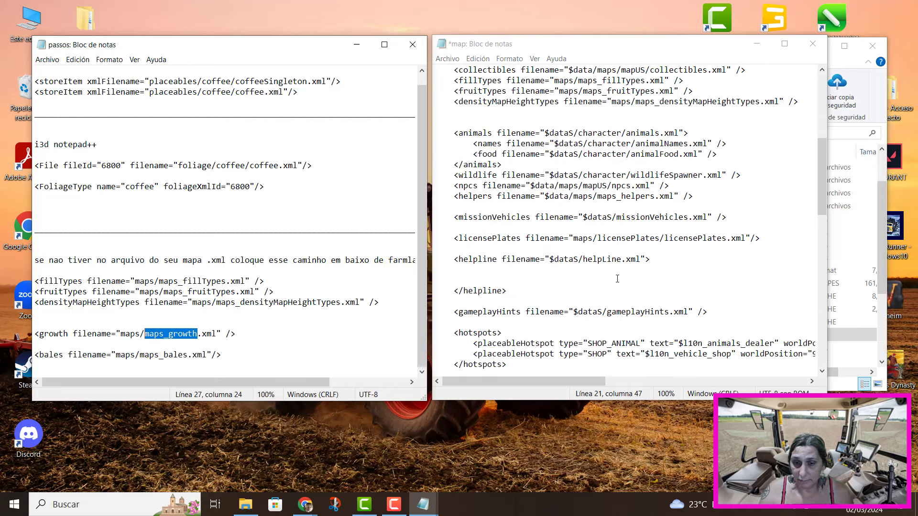
scroll(617, 279, "down", 4)
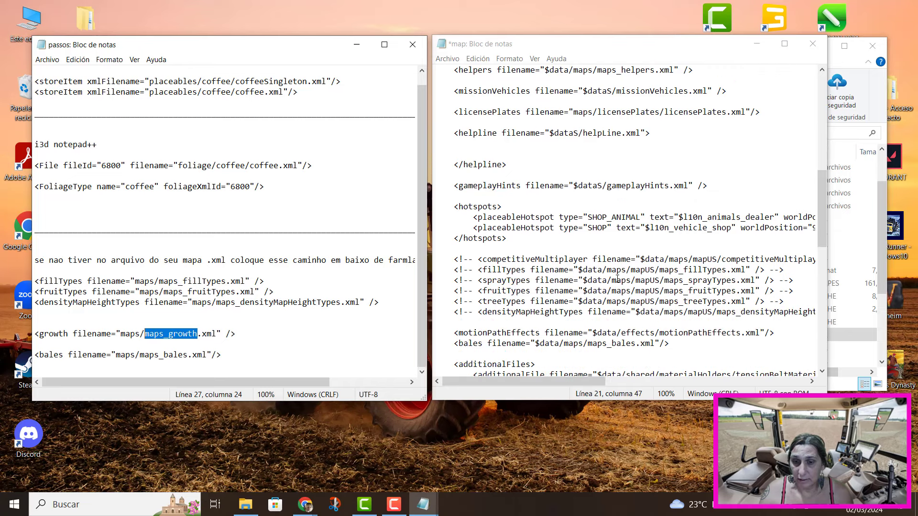
scroll(618, 279, "down", 1)
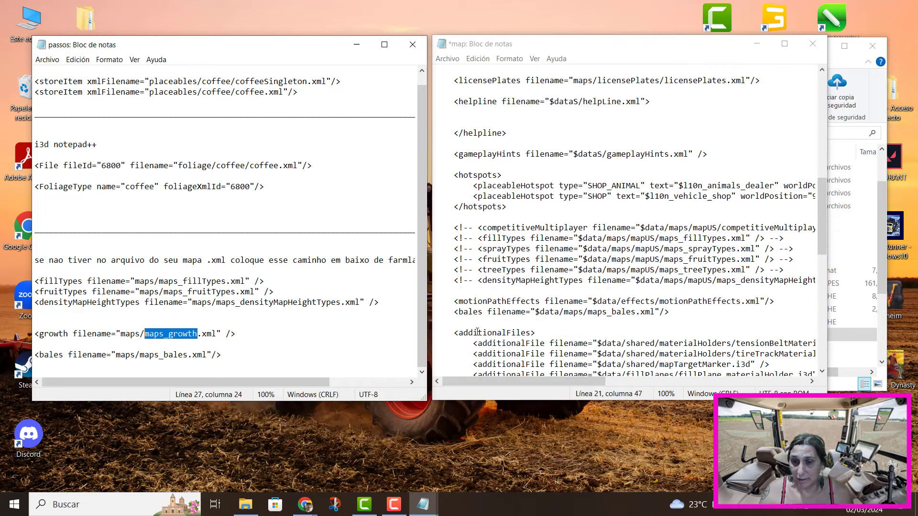
left_click_drag(453, 311, 668, 312)
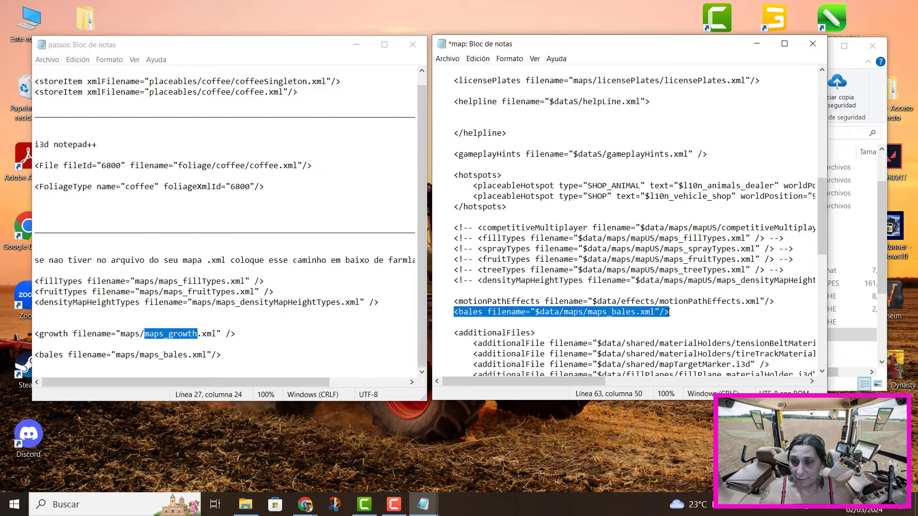
left_click(33, 356)
left_click_drag(34, 356, 235, 356)
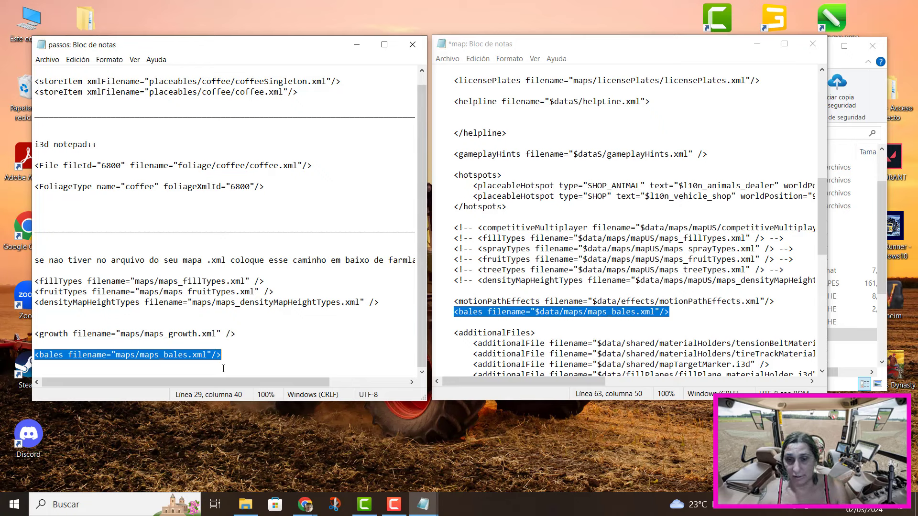
right_click(122, 355)
left_click(77, 348)
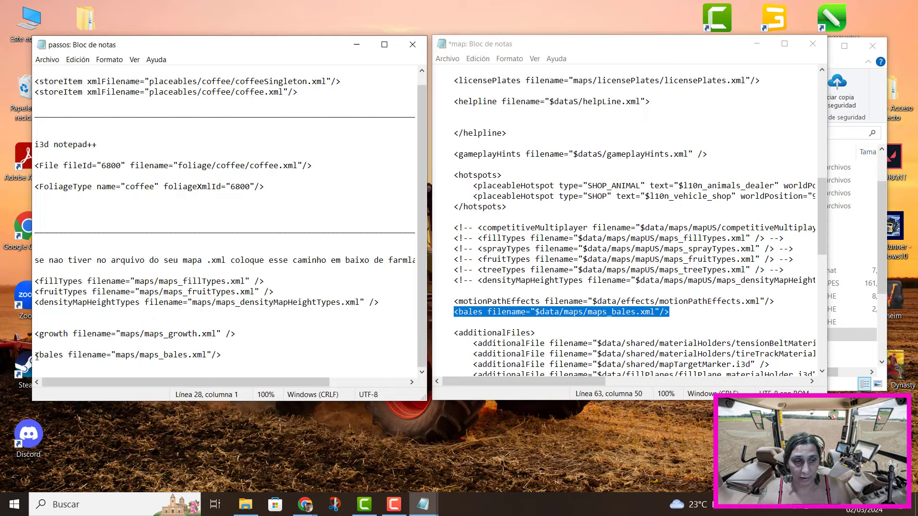
left_click_drag(37, 356, 217, 359)
right_click(217, 359)
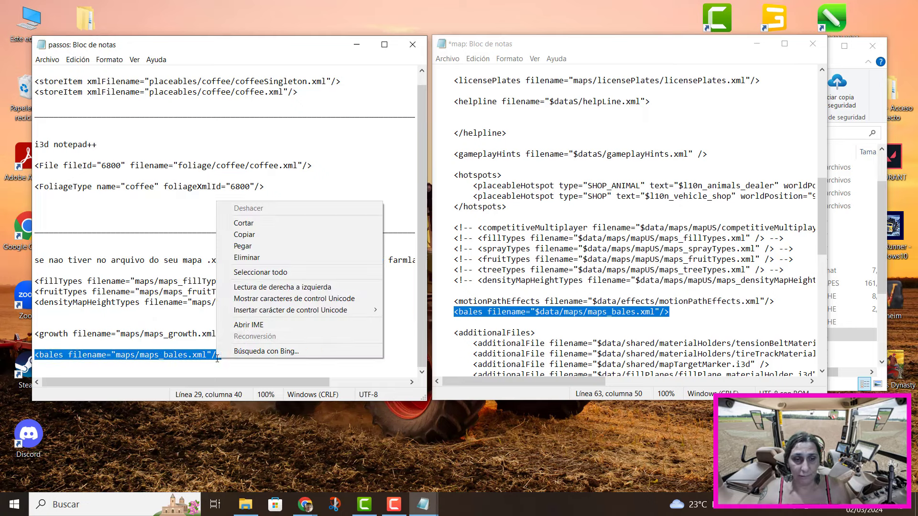
left_click(243, 235)
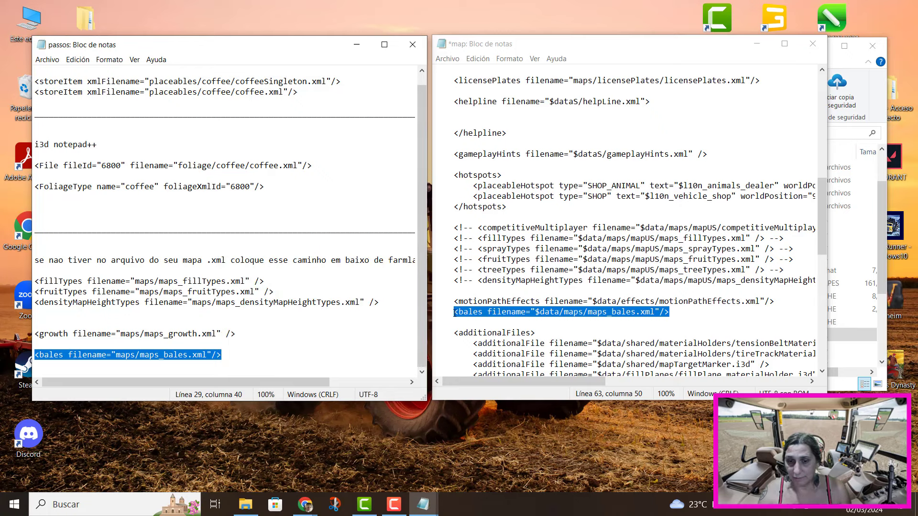
left_click_drag(454, 313, 663, 315)
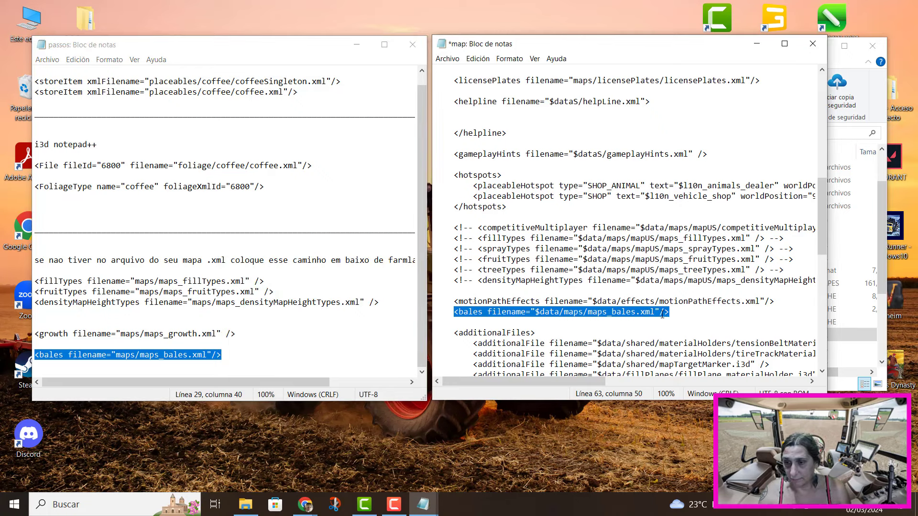
right_click(662, 315)
left_click(699, 356)
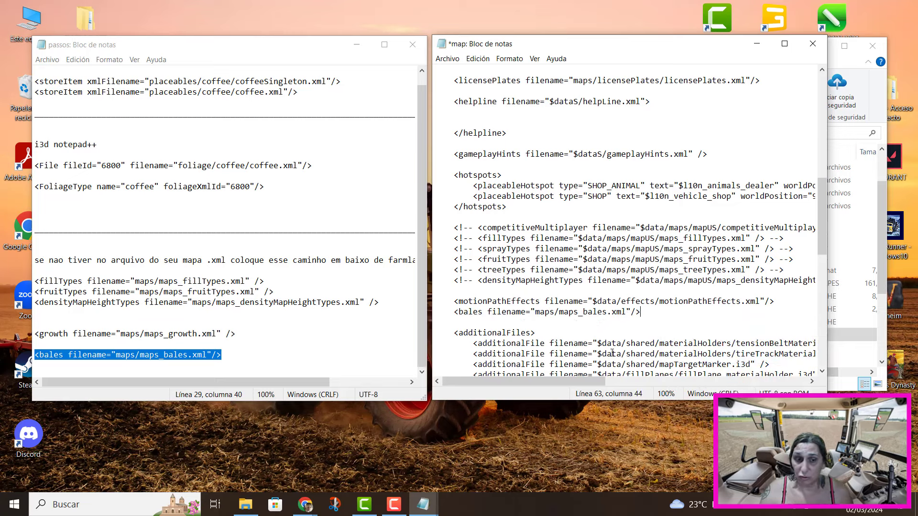
Close the map XML file with its changes saved, and close the passos notes.
scroll(716, 330, "down", 5)
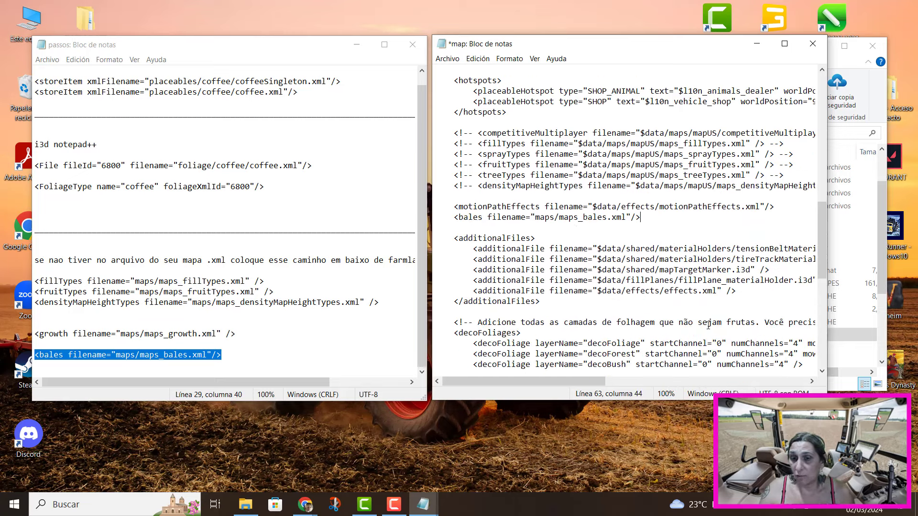
left_click(811, 42)
left_click(415, 281)
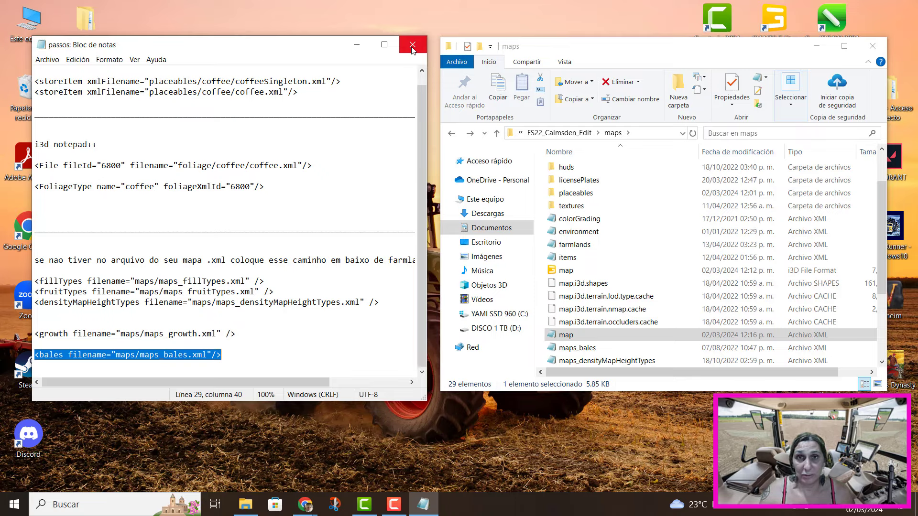
left_click(412, 48)
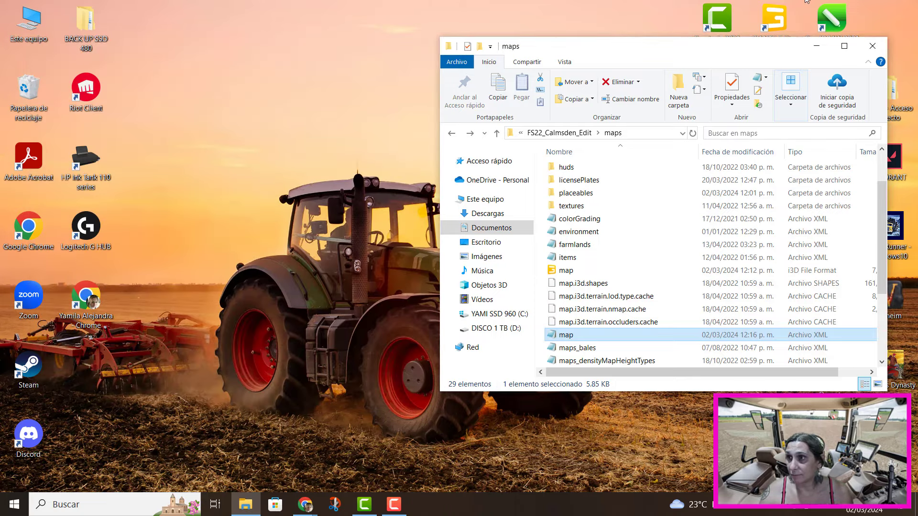
Maximize the maps folder window and open the FS22_Calmsden_Edit folder from como agregar nuevos cultivos.
left_click(844, 46)
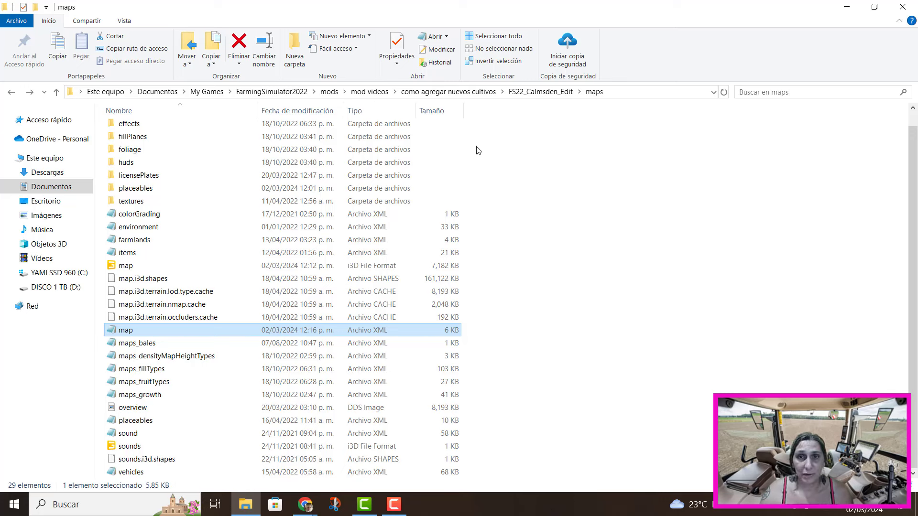
left_click(555, 92)
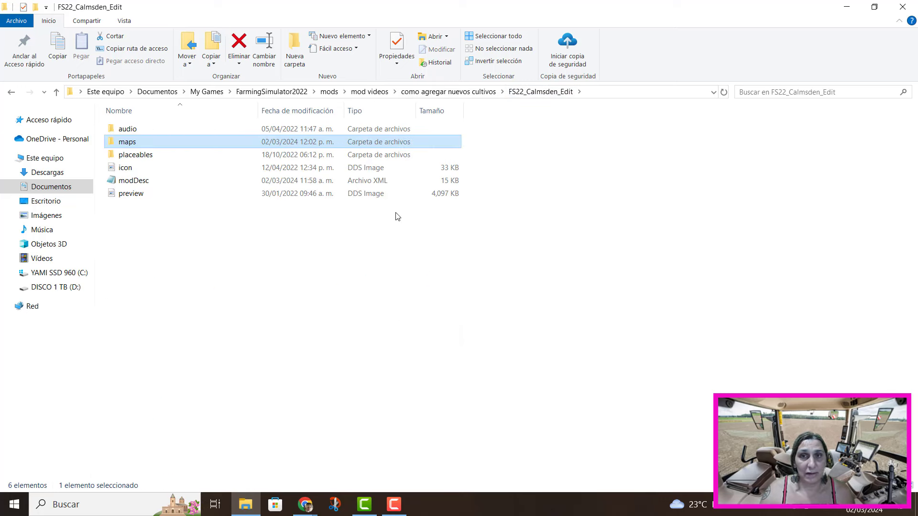
left_click(450, 93)
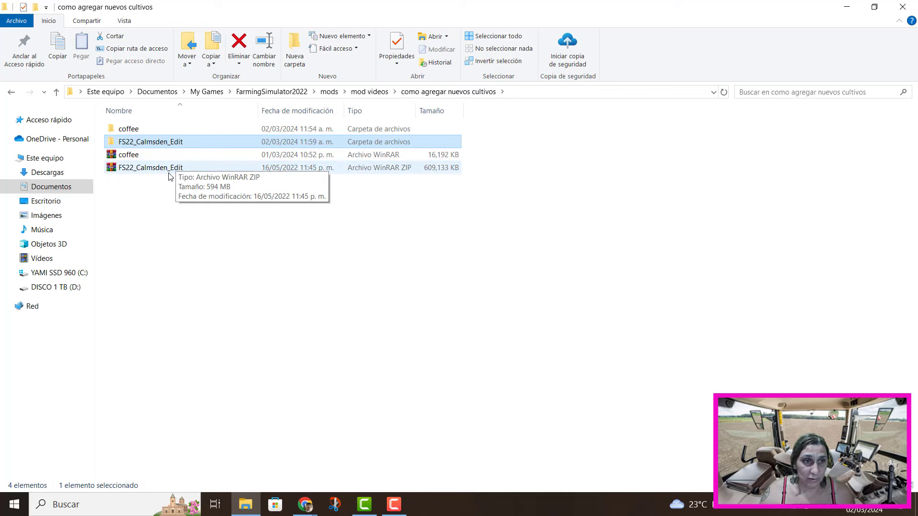
double_click(185, 142)
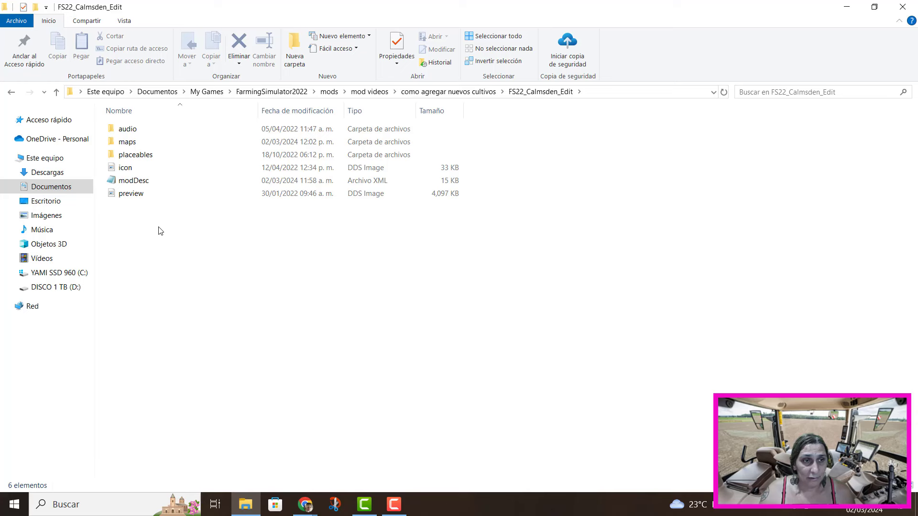
left_click(11, 92)
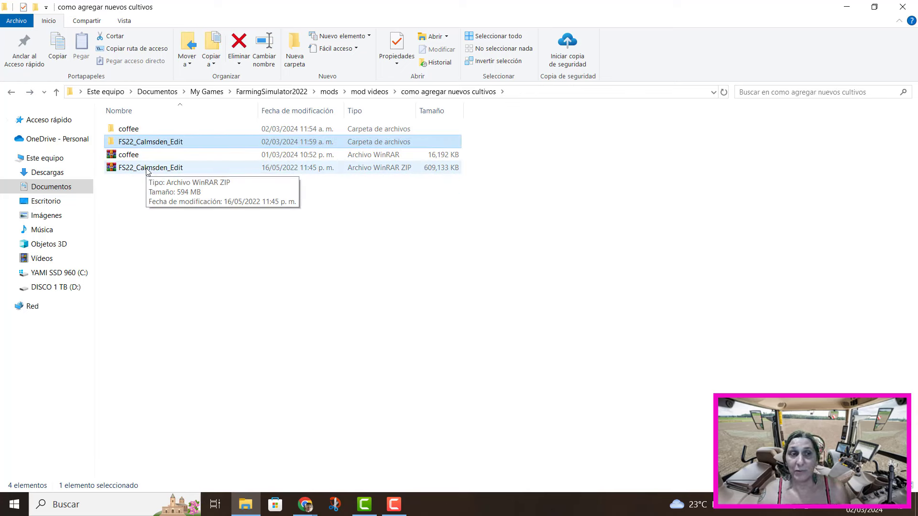
left_click(145, 142)
left_click(163, 197)
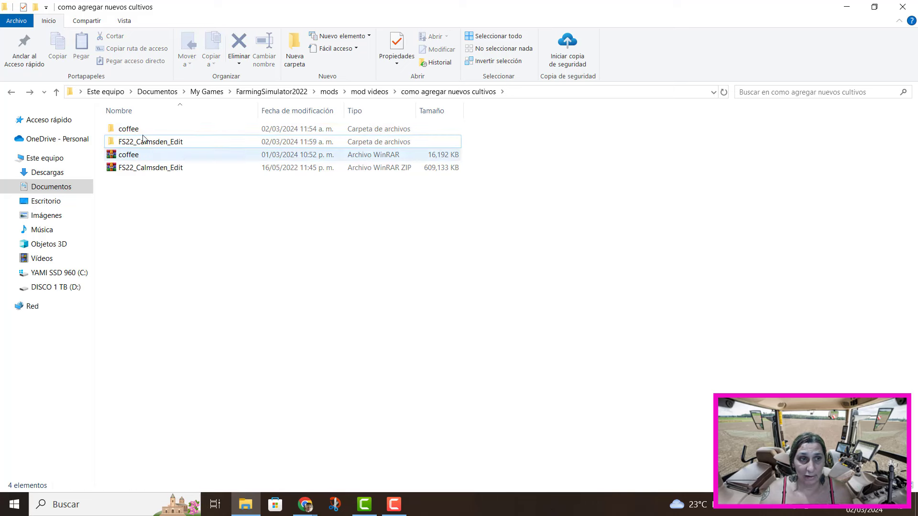
double_click(138, 142)
Compress all the contents of the FS22_Calmsden_Edit folder into FS22_Calmsden_Edit.zip in ZIP format.
left_click_drag(130, 229, 126, 127)
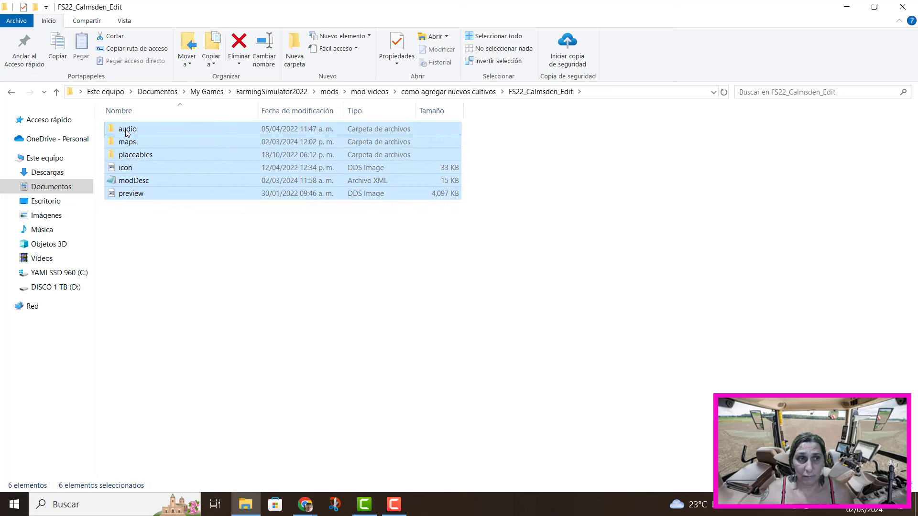
right_click(126, 130)
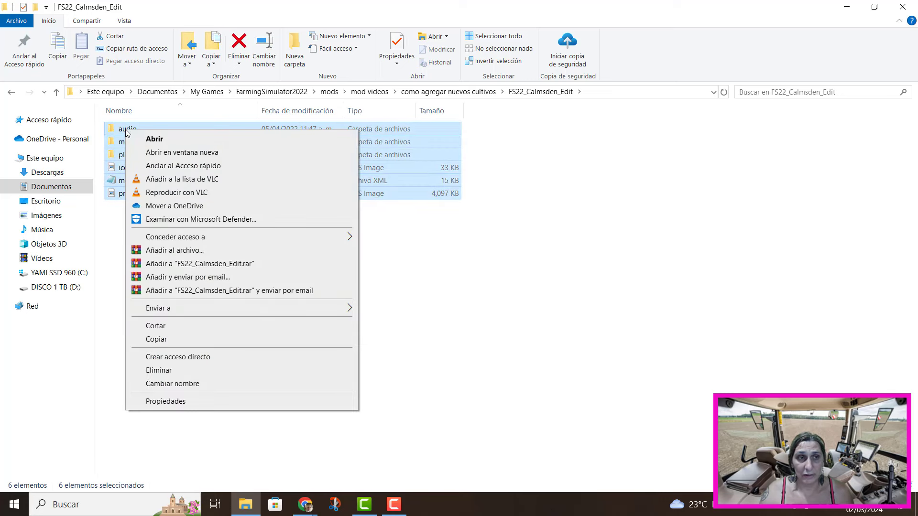
left_click(169, 253)
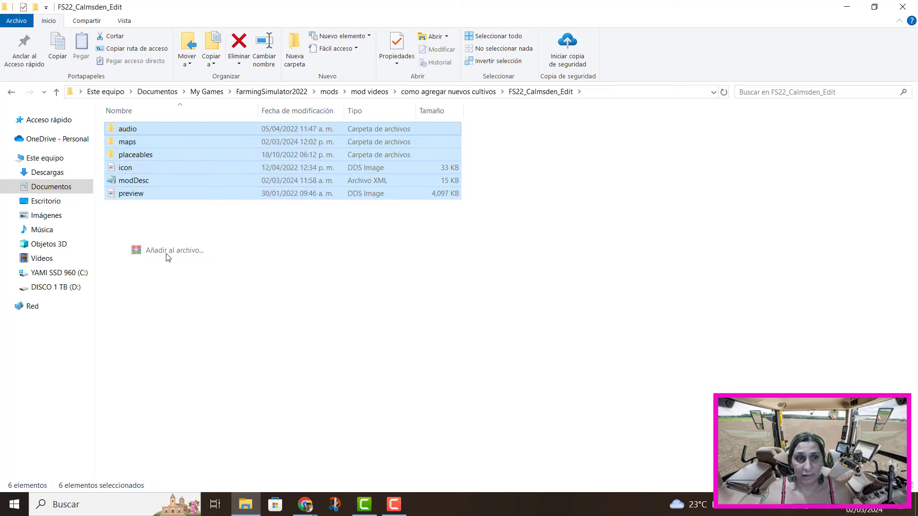
left_click(406, 250)
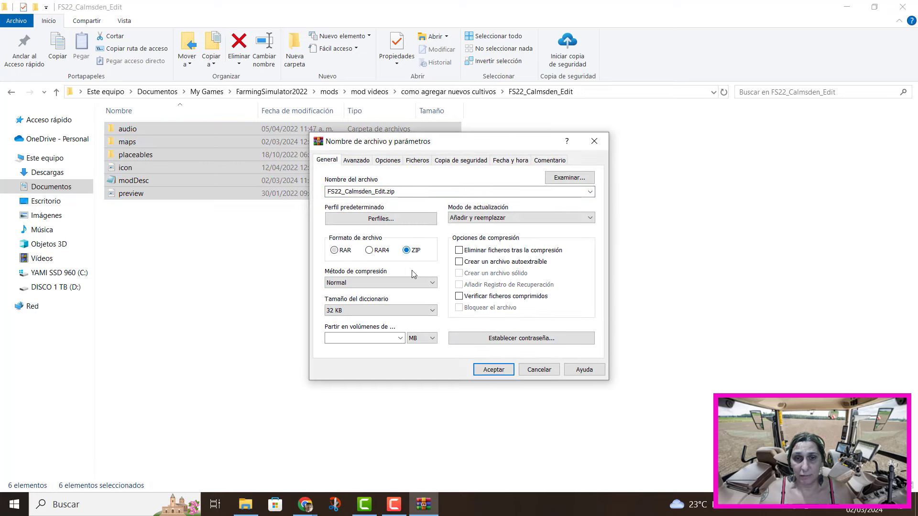
left_click(488, 373)
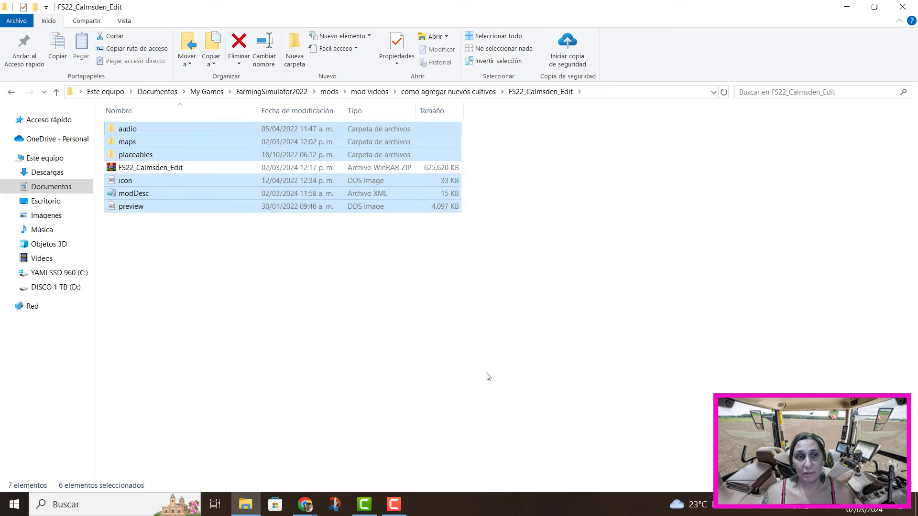
Move the FS22_Calmsden_Edit ZIP archive into the mods folder of FarmingSimulator2022 under Documents, My Games.
left_click(175, 287)
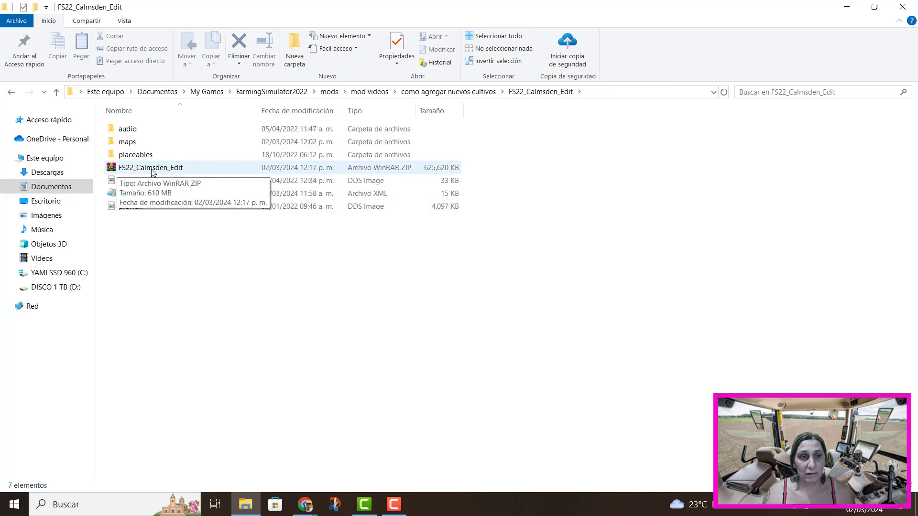
left_click(419, 324)
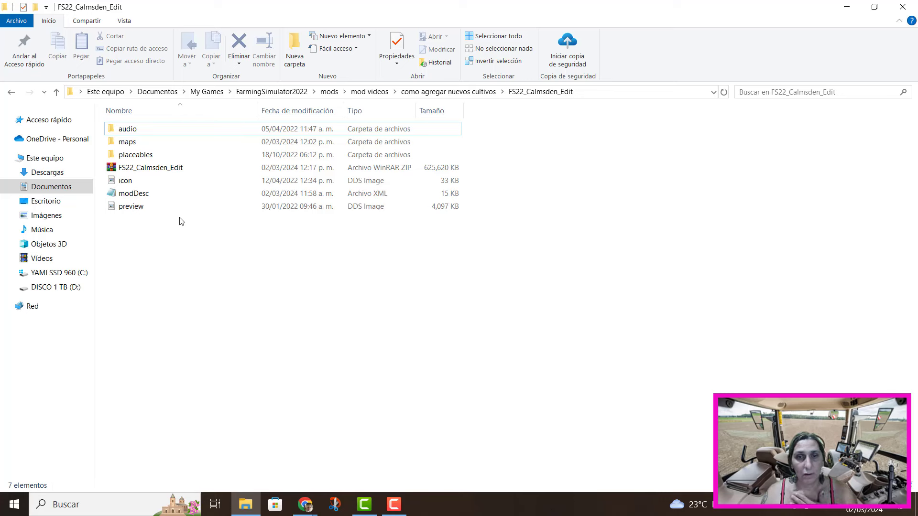
left_click(142, 170)
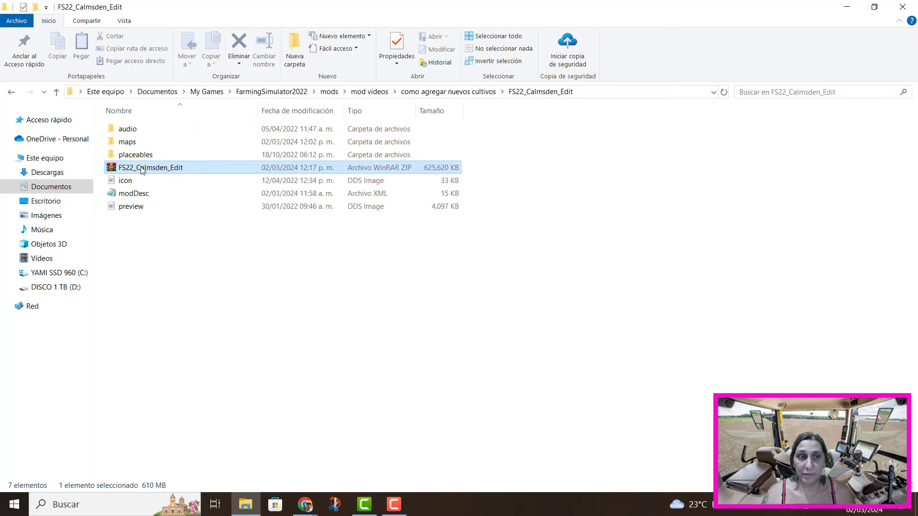
right_click(142, 169)
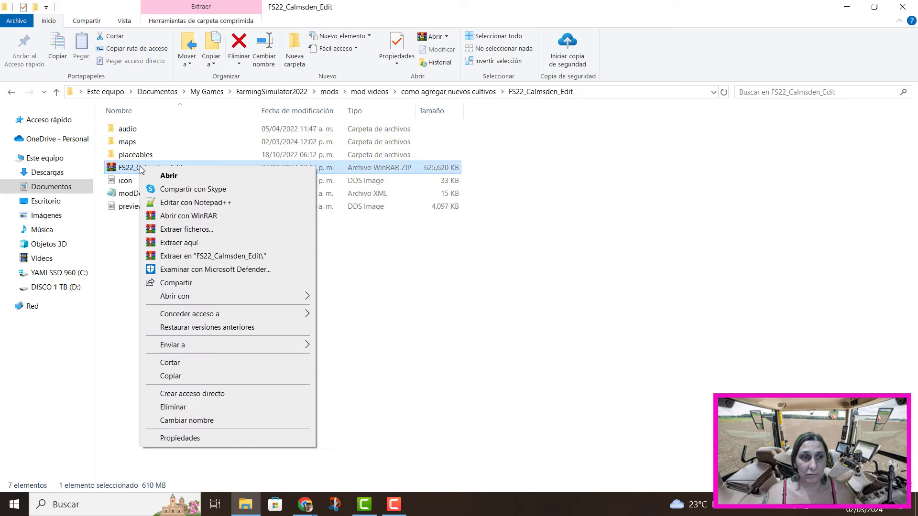
left_click(181, 364)
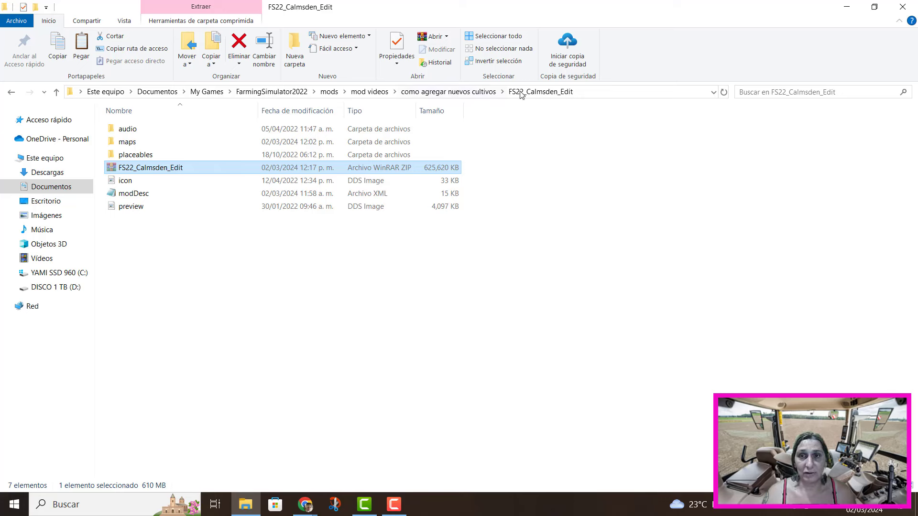
left_click(47, 188)
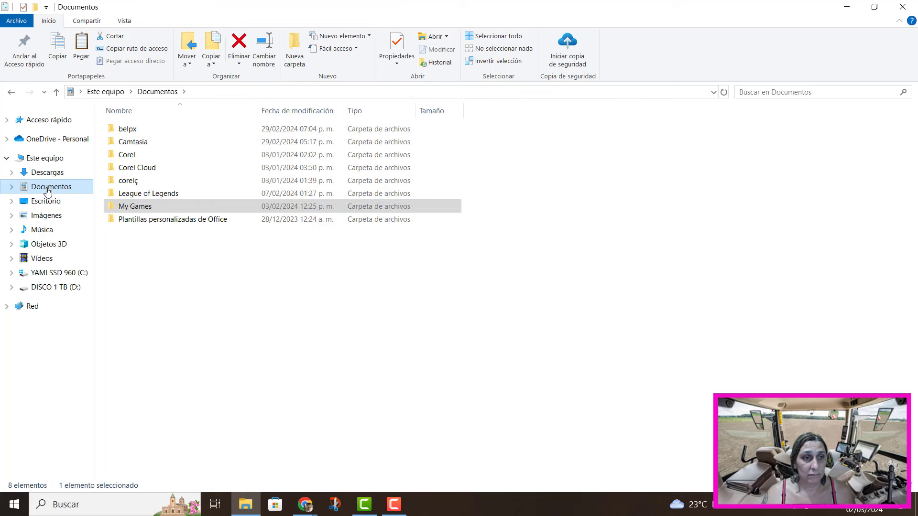
double_click(121, 207)
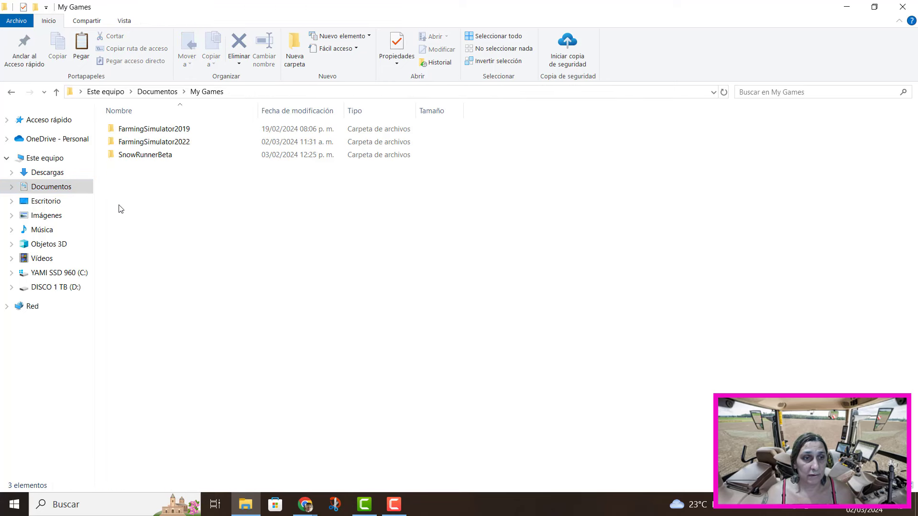
double_click(132, 144)
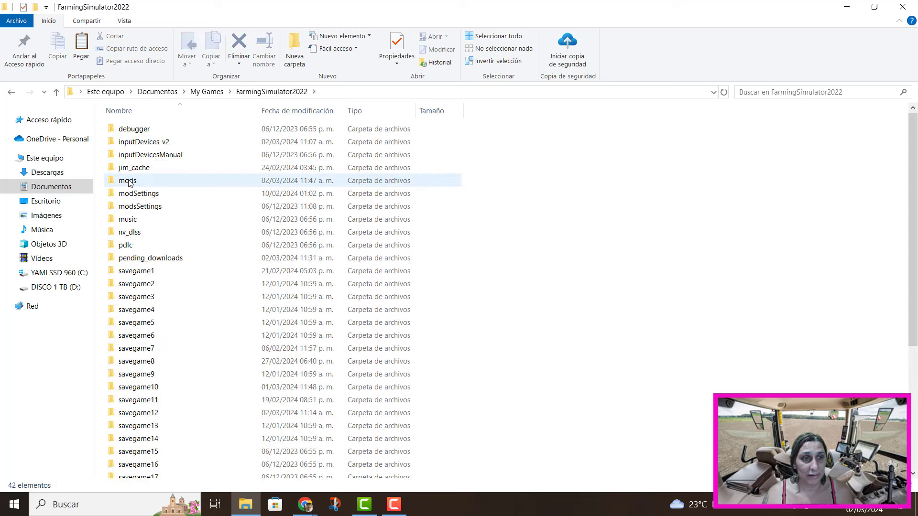
double_click(128, 180)
right_click(198, 245)
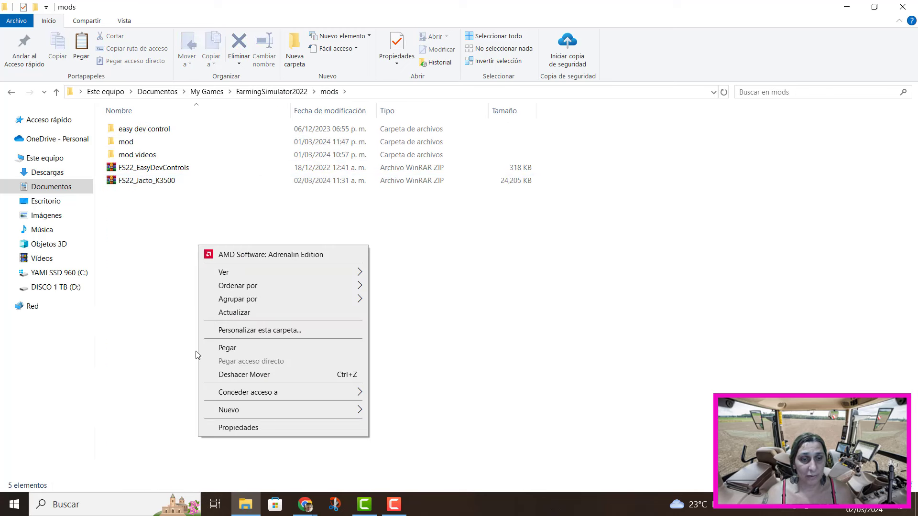
left_click(218, 348)
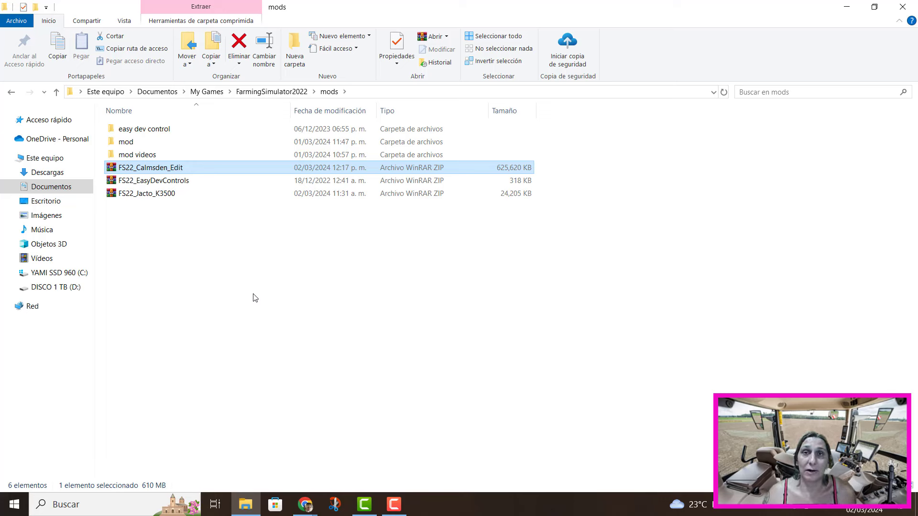
left_click(443, 243)
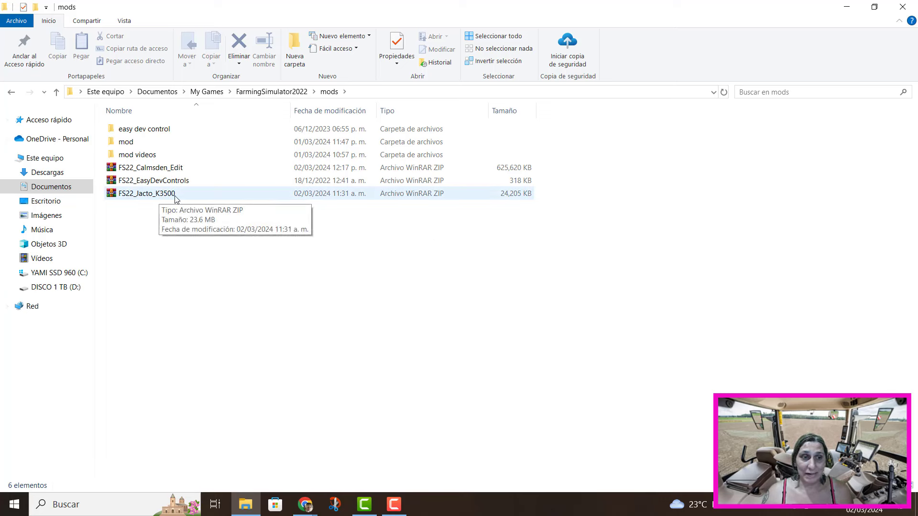
left_click(137, 195)
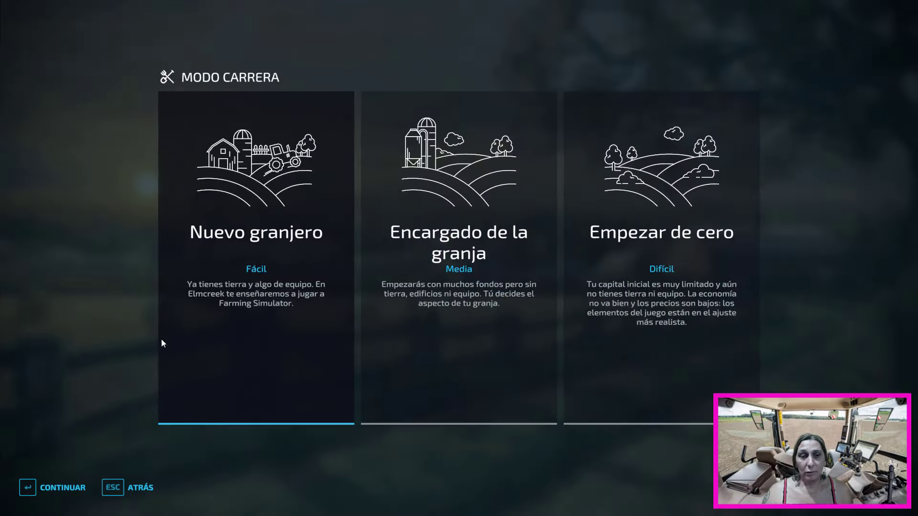
In Farming Simulator 22, set up a new career in Nuevo granjero mode on the Calmsden Farm Edit map.
left_click(255, 323)
key("Right")
key("Right")
key("Right")
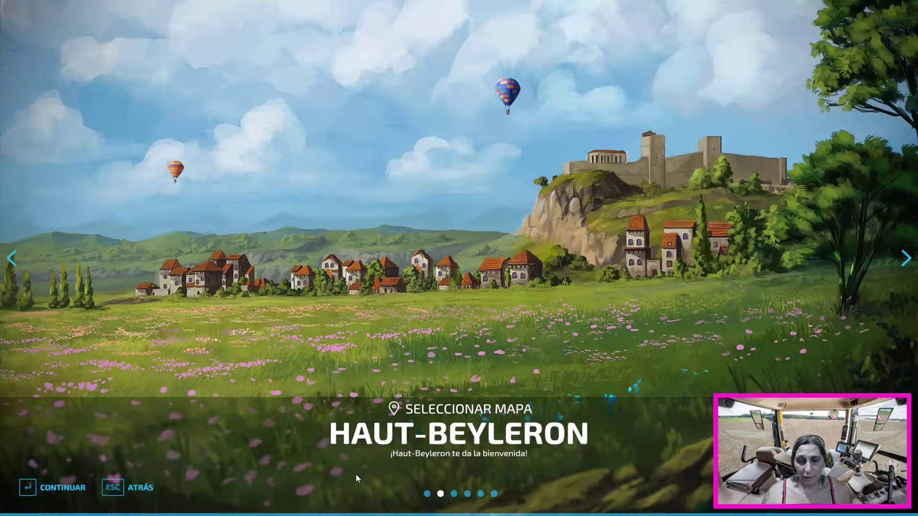
key("Right")
key("Right")
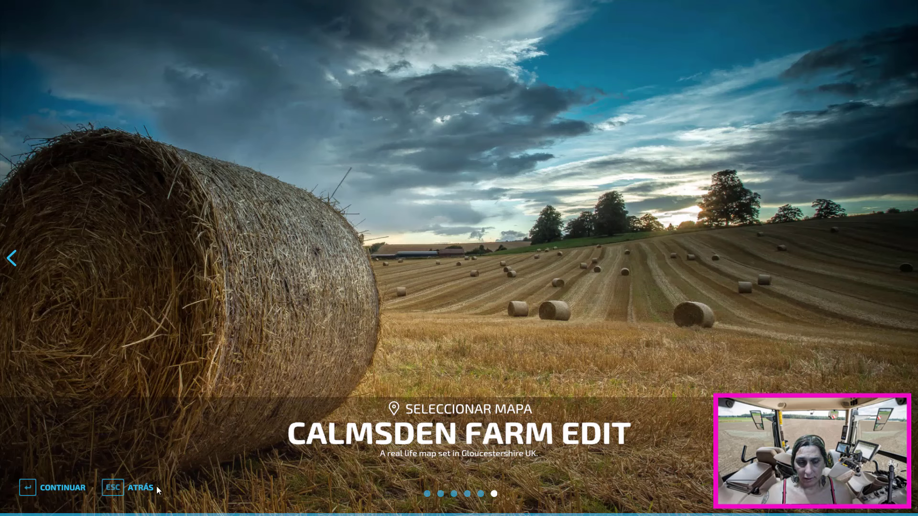
left_click(48, 487)
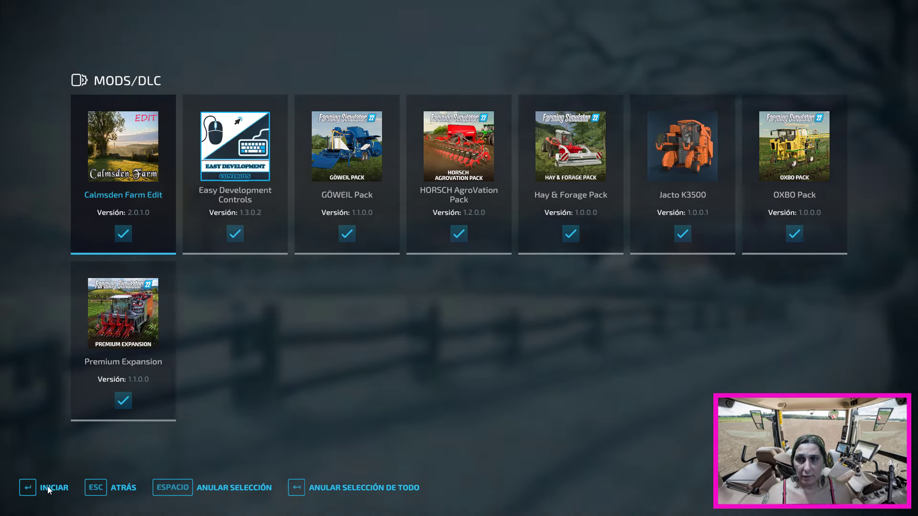
Deselect the OXBO, Hay & Forage, HORSCH AgroVation, GÖWEIL and Premium Expansion packs and start the game.
left_click(800, 236)
left_click(567, 238)
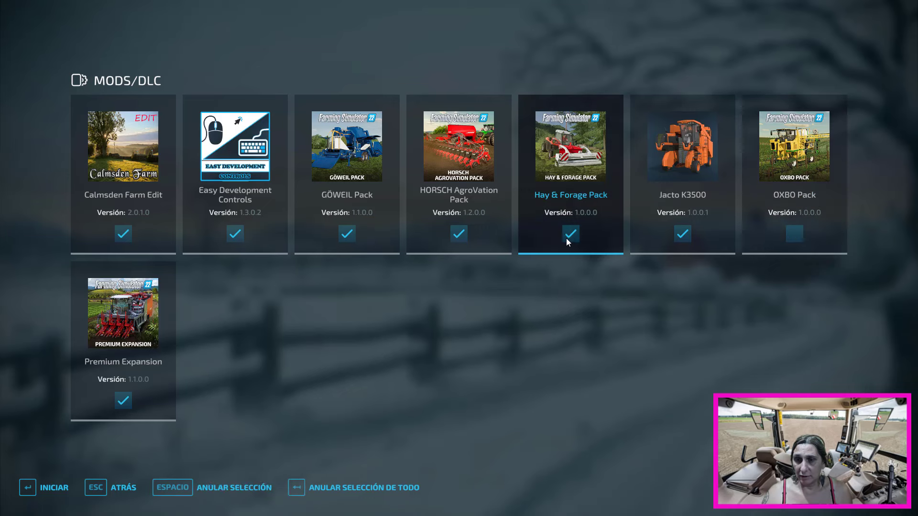
left_click(458, 234)
left_click(349, 235)
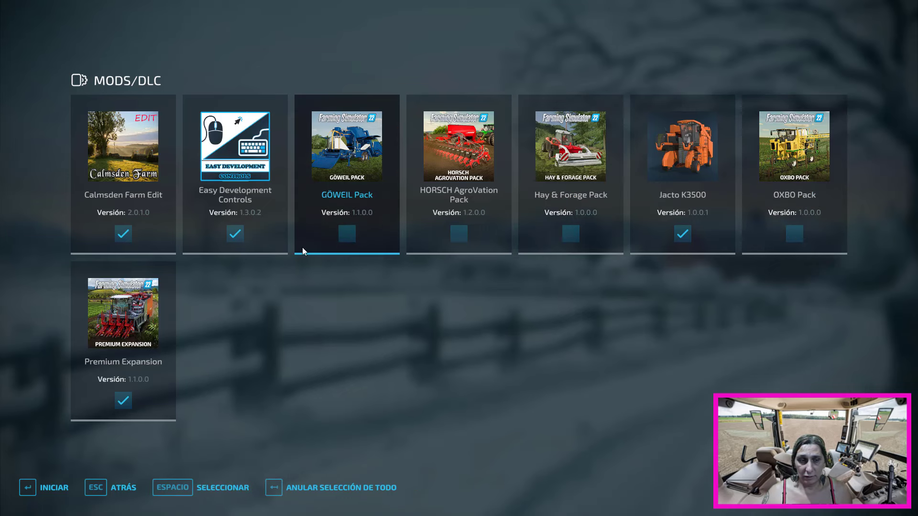
left_click(124, 398)
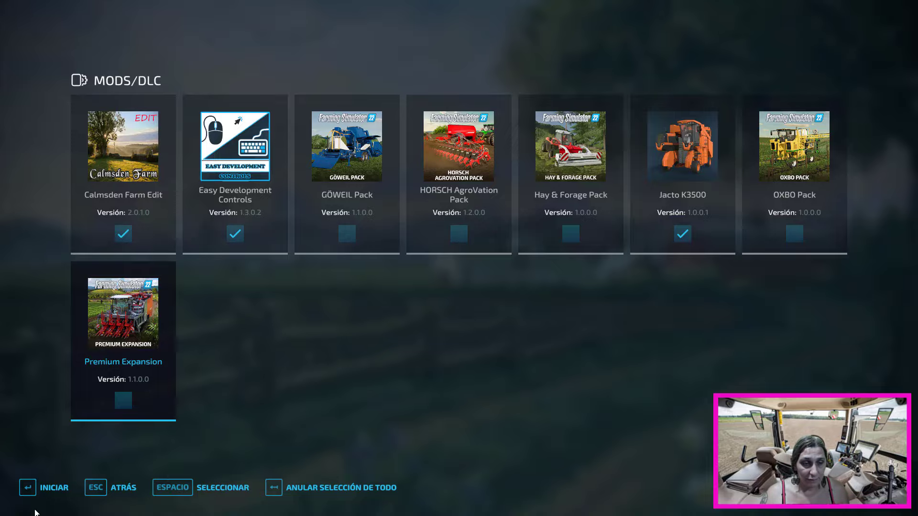
left_click(52, 488)
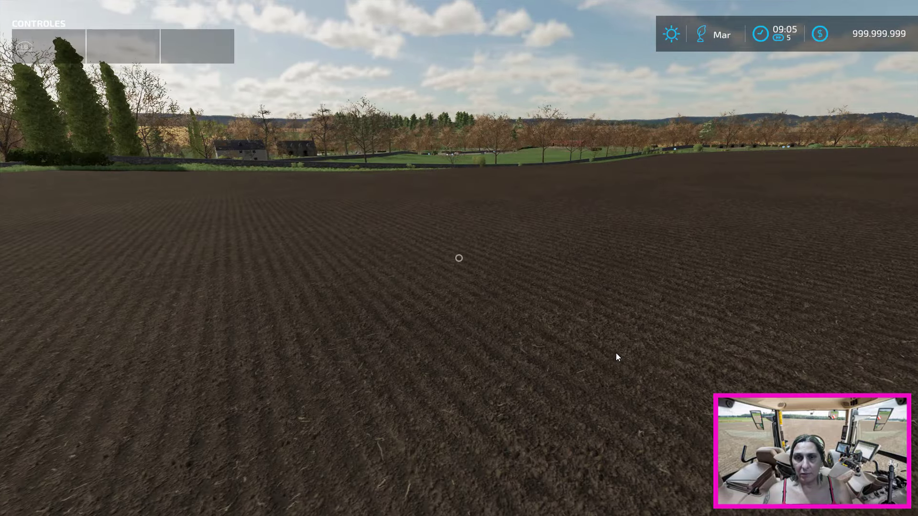
Check the coffee entry in the sowing calendar for its planting and harvest seasons.
key("Escape")
key("e")
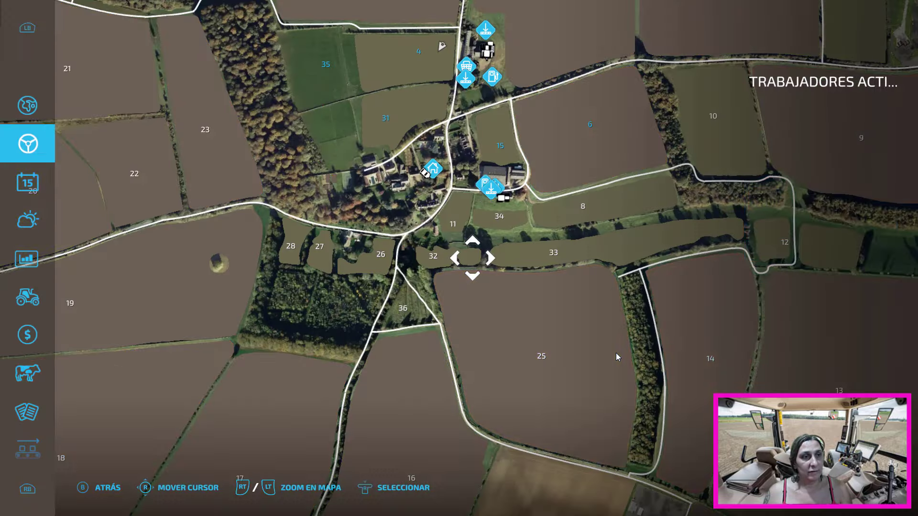
key("e")
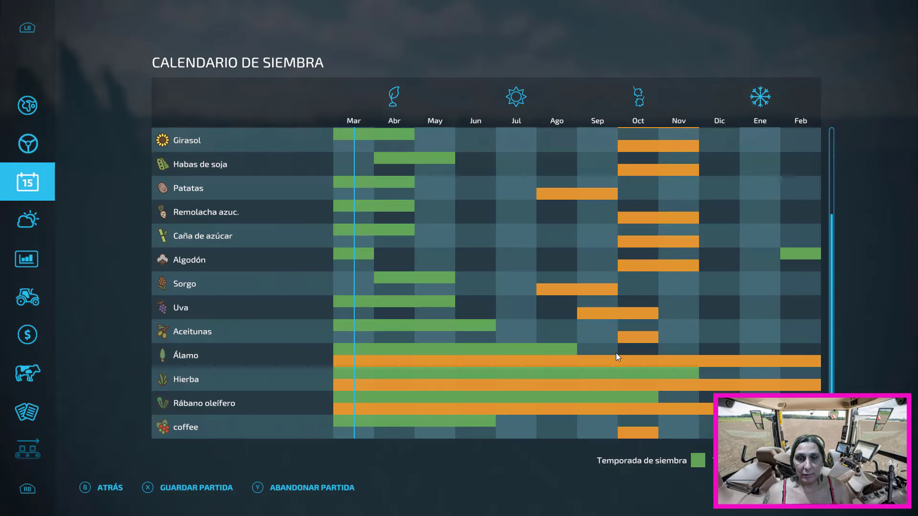
scroll(615, 356, "up", 2)
scroll(616, 356, "down", 2)
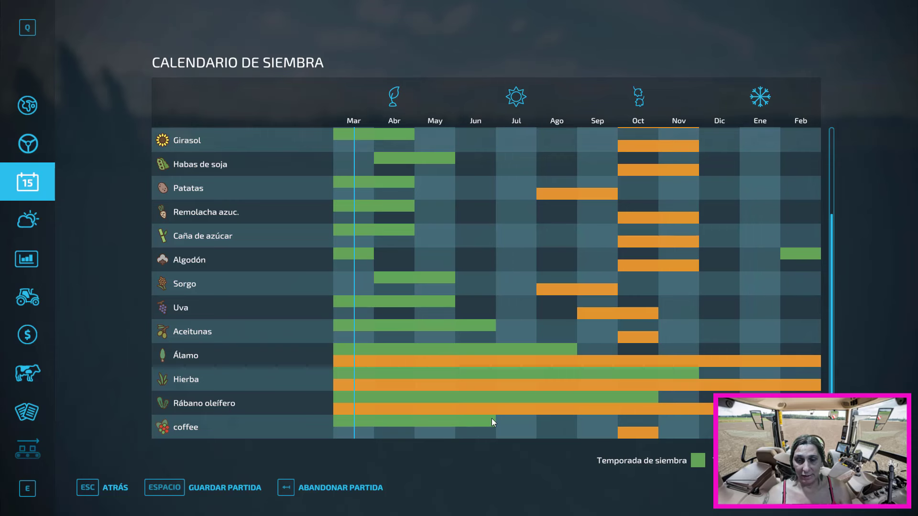
Check the coffee entry in the product price list for its selling stations, and return to the field.
left_click(27, 260)
scroll(303, 214, "down", 15)
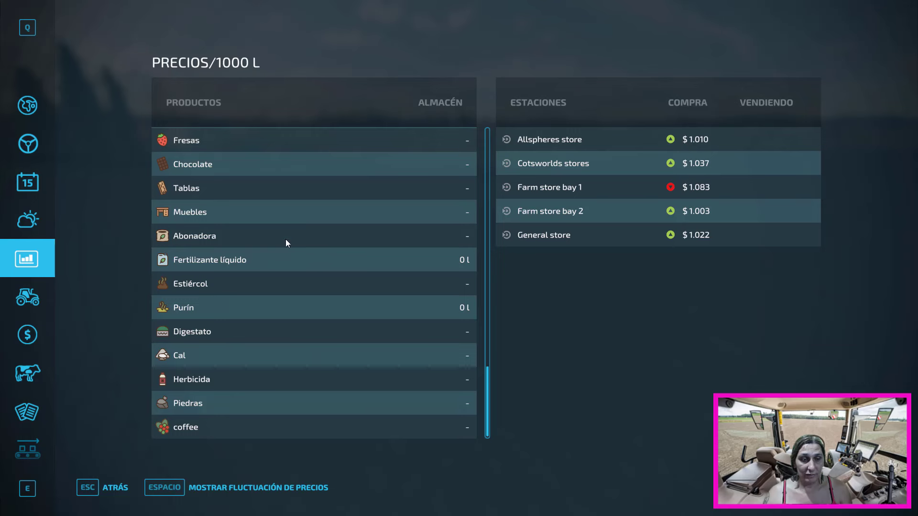
left_click(217, 432)
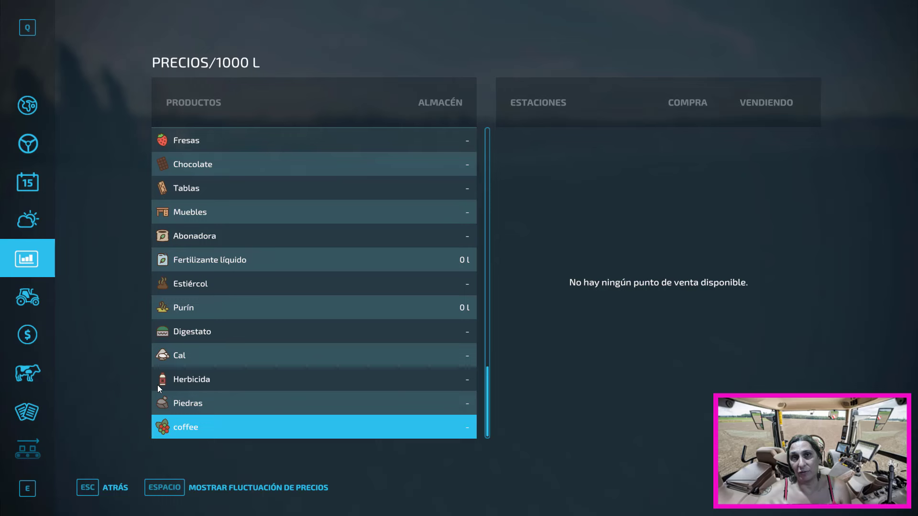
key("Up")
key("Down")
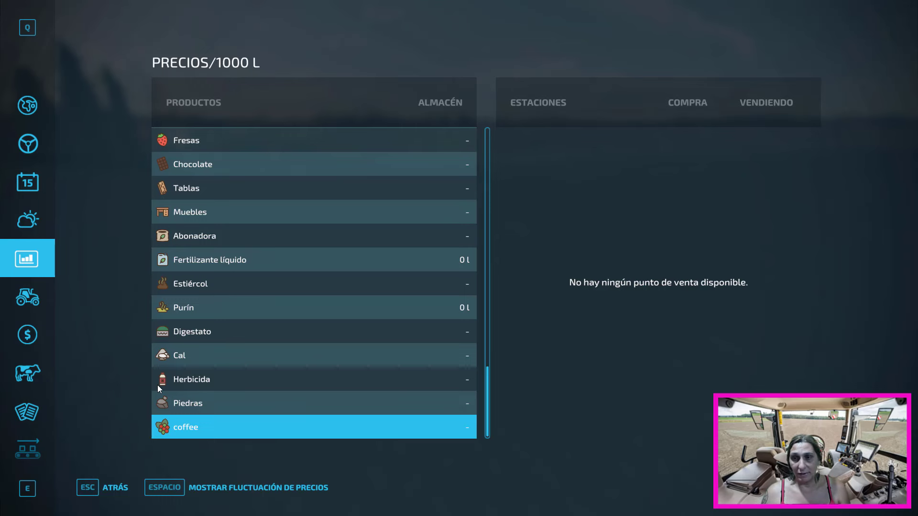
key("Up")
key("Down")
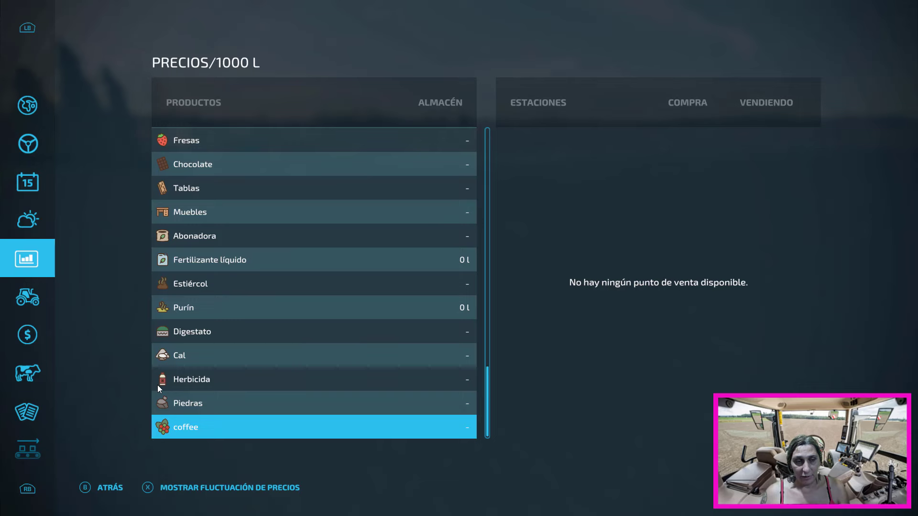
key("Escape")
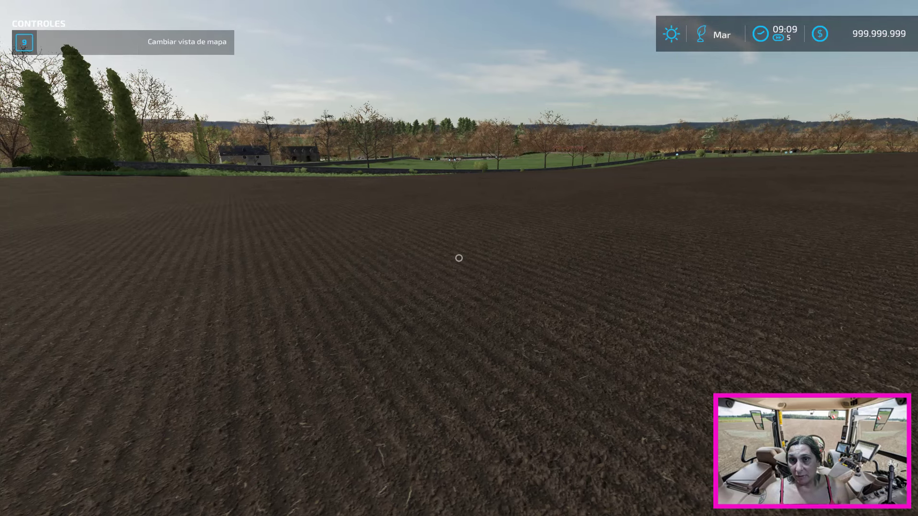
Open construction mode and choose the coffee plant among the production orchards (Huertos).
key("p")
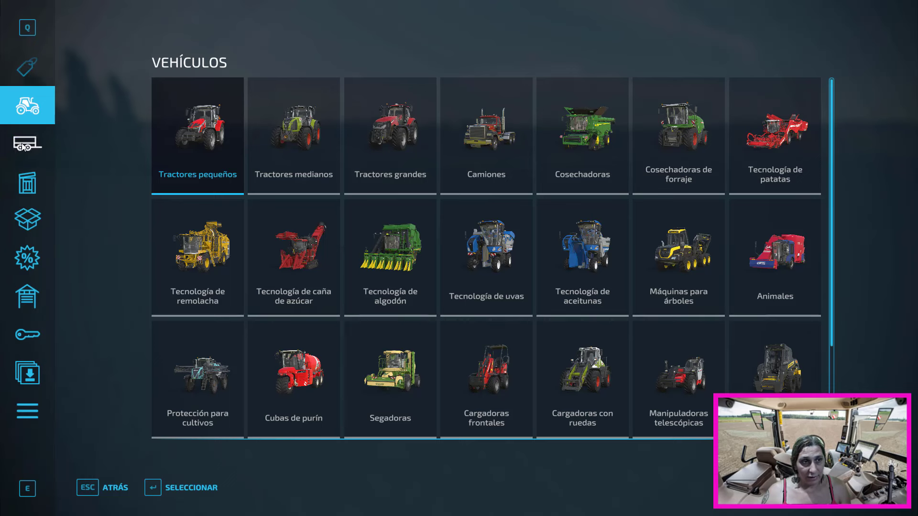
left_click(41, 413)
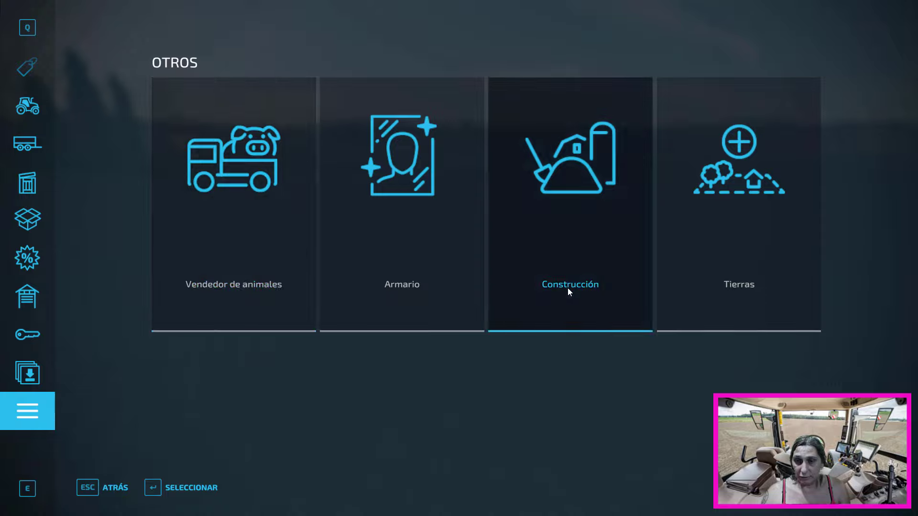
left_click(568, 288)
left_click(330, 361)
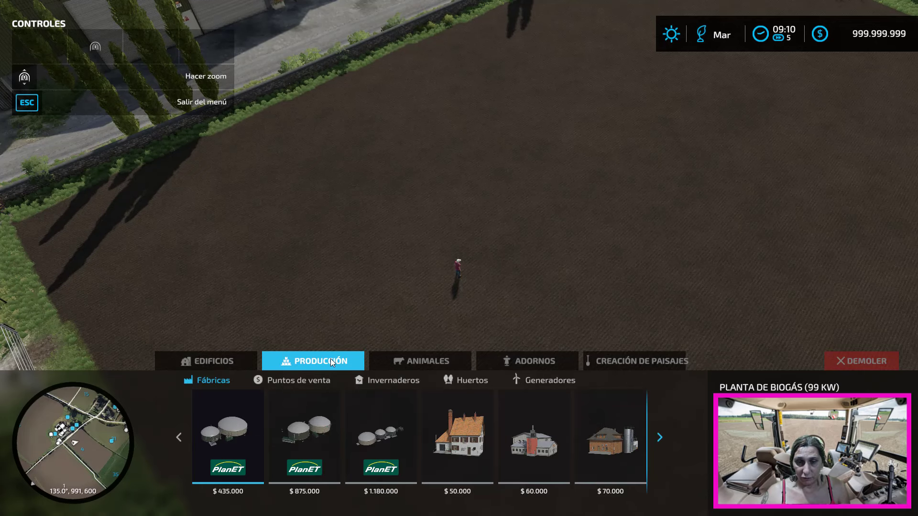
left_click(465, 380)
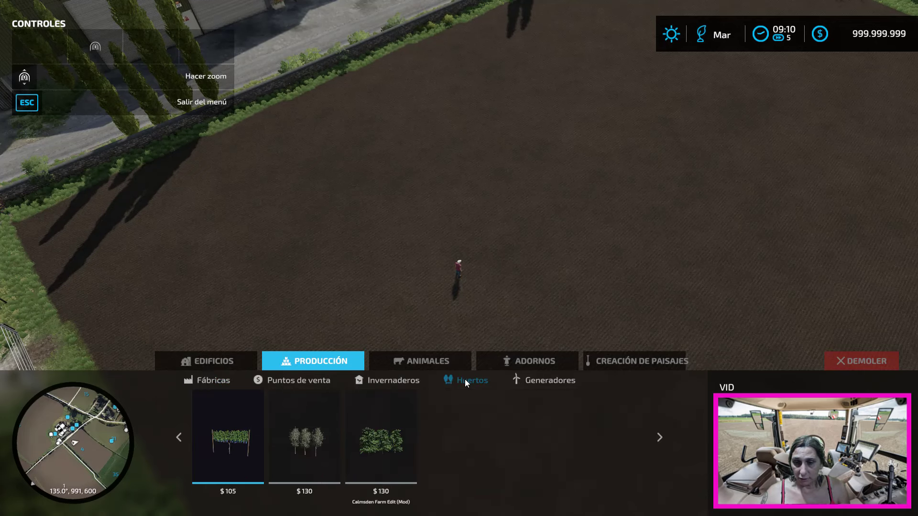
left_click(381, 444)
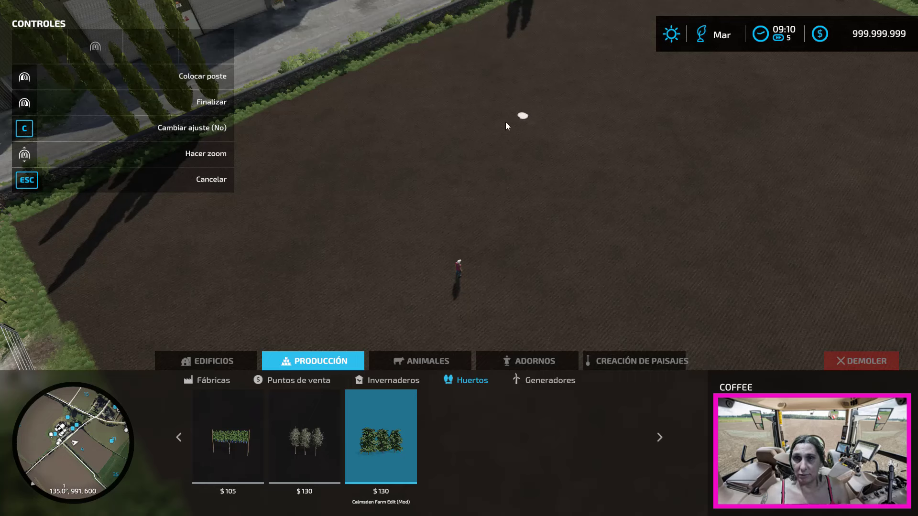
Plant one long straight row of coffee trees diagonally across the ploughed field, and leave construction mode.
left_click(456, 132)
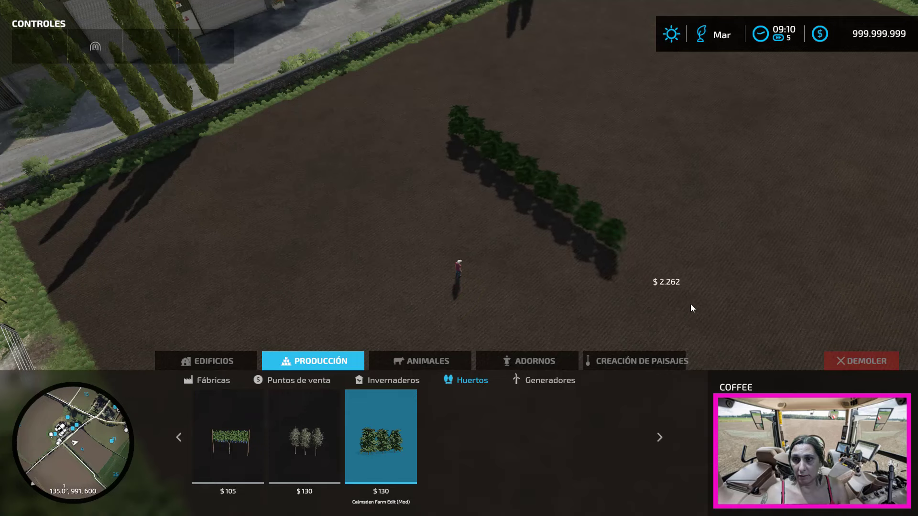
key("s+d")
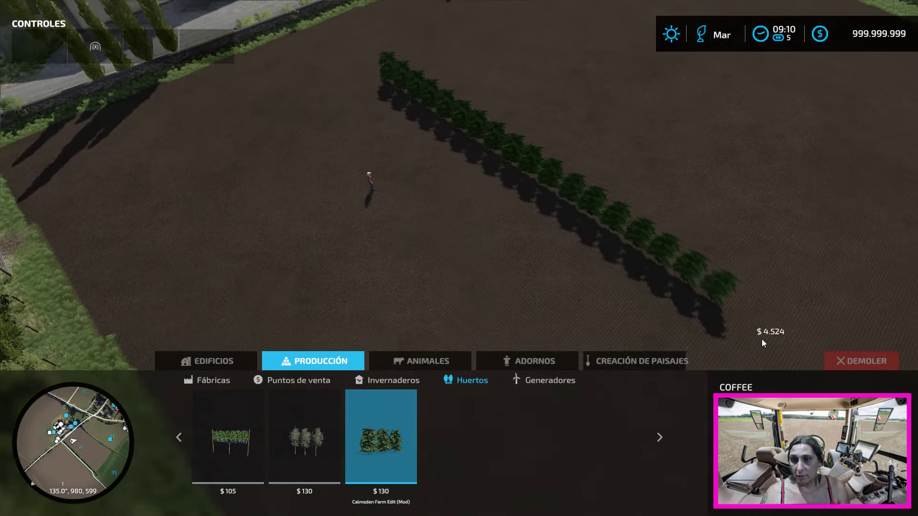
left_click(682, 305)
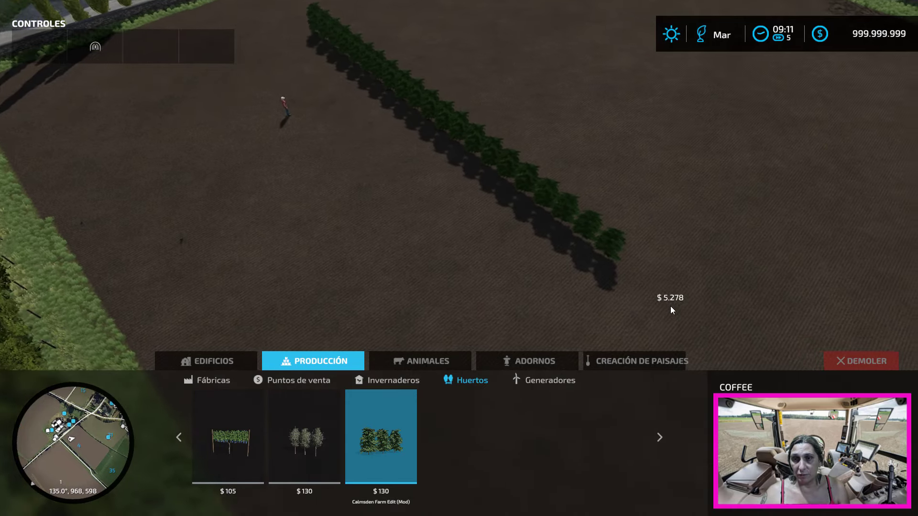
key("d")
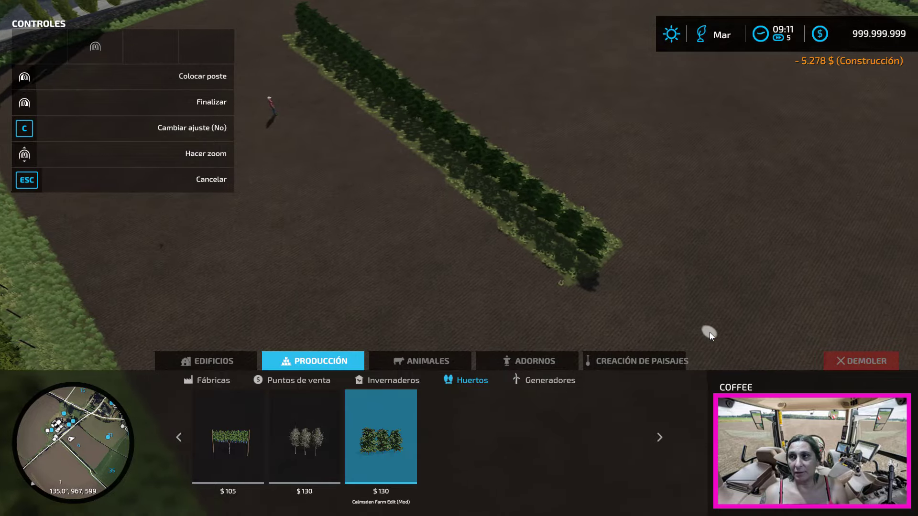
key("Escape")
key("Escape")
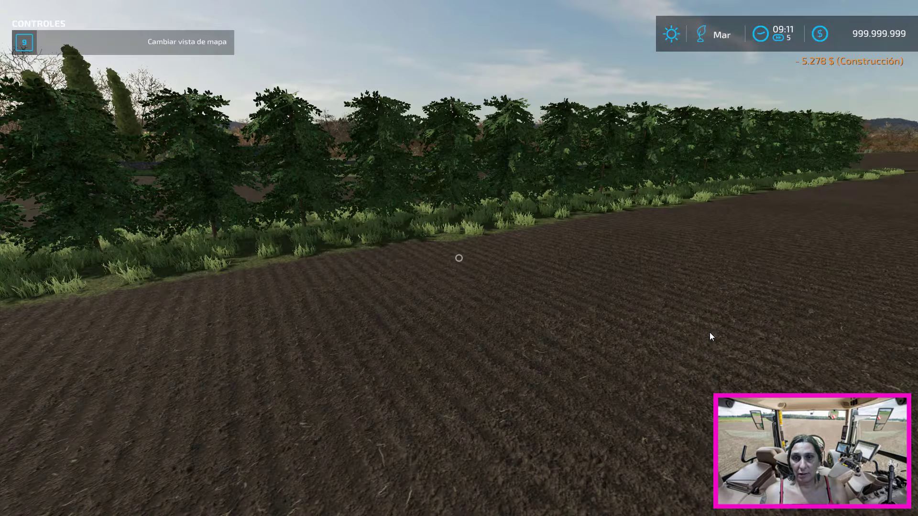
Walk along the coffee row to its end and inspect the trees up close.
key("a")
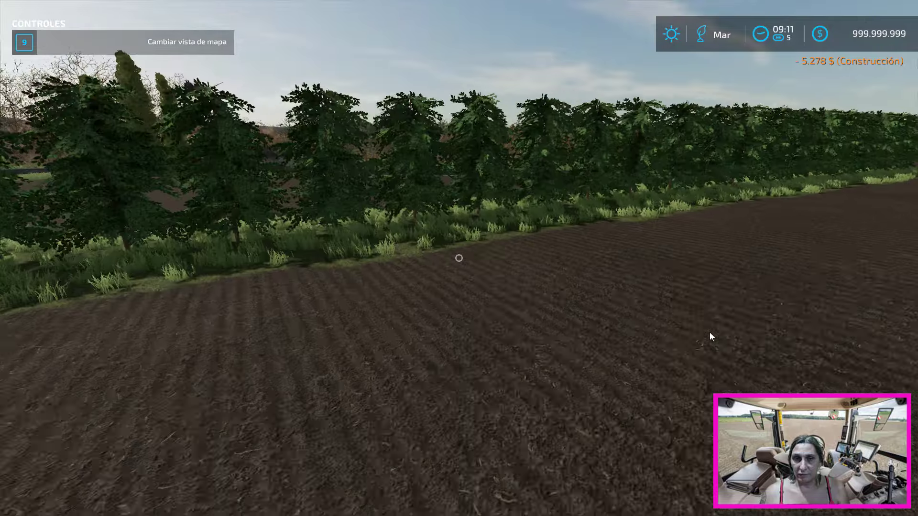
key("a")
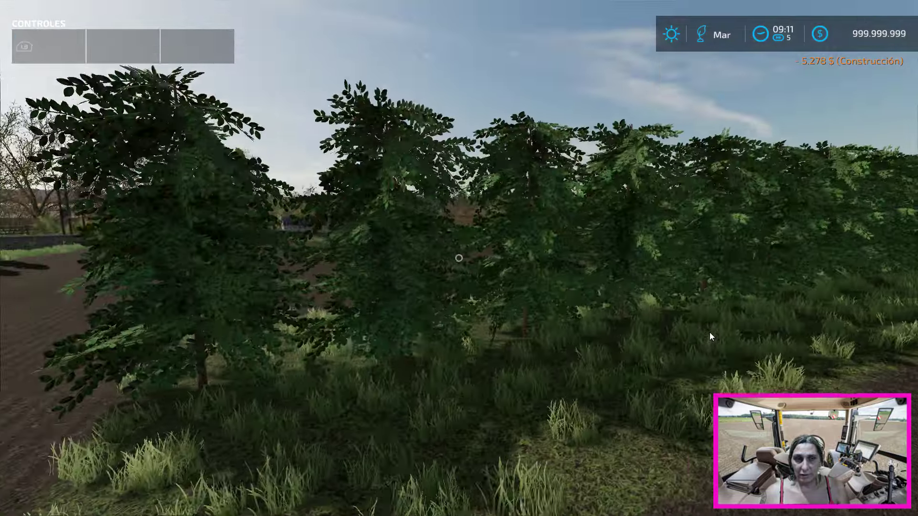
key("a")
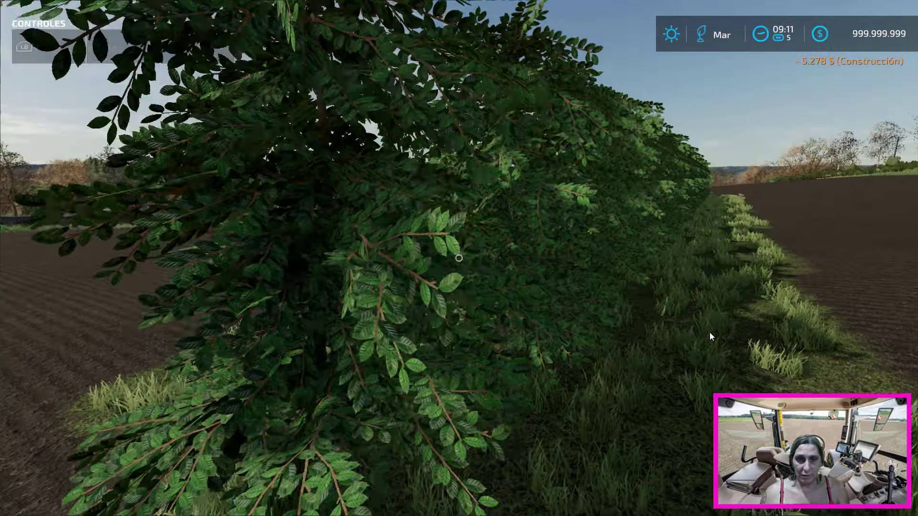
key("a")
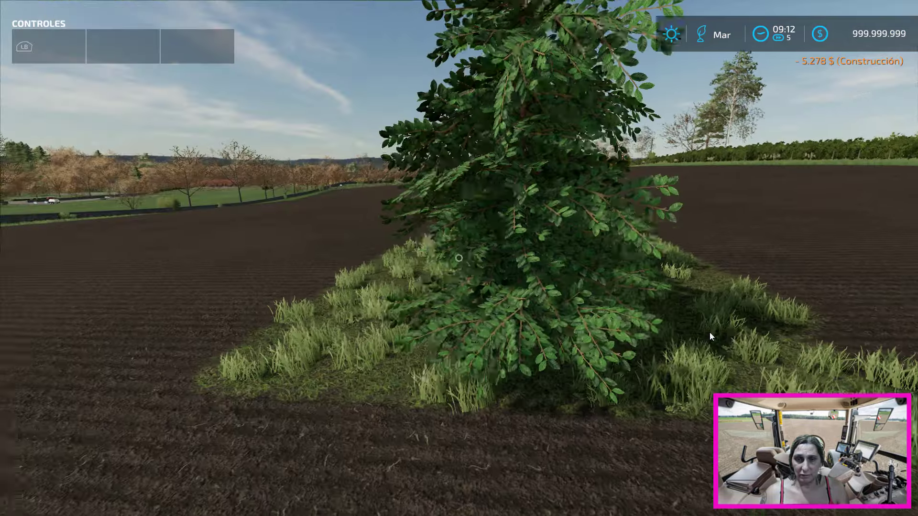
key("a")
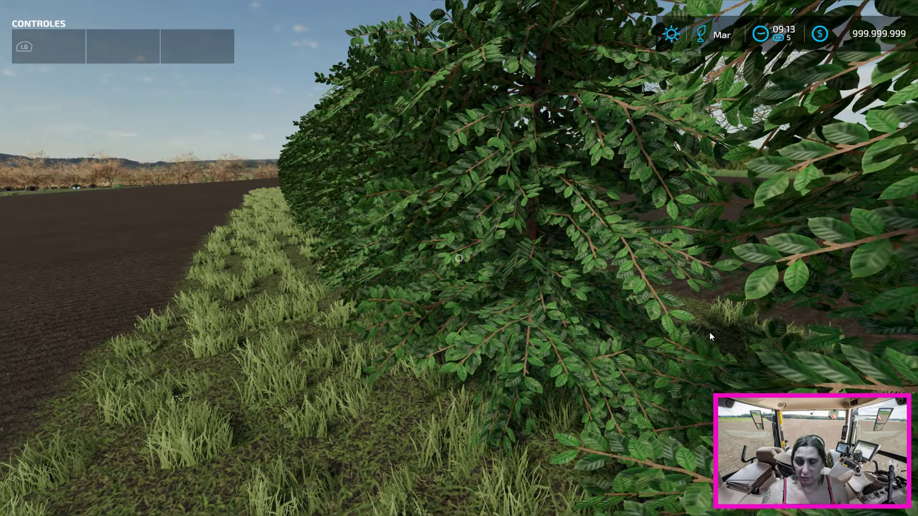
Set the coffee growth state to Cultivando 8 under Fijar Estado Vid, apply it, and return to the field.
key("ctrl+e")
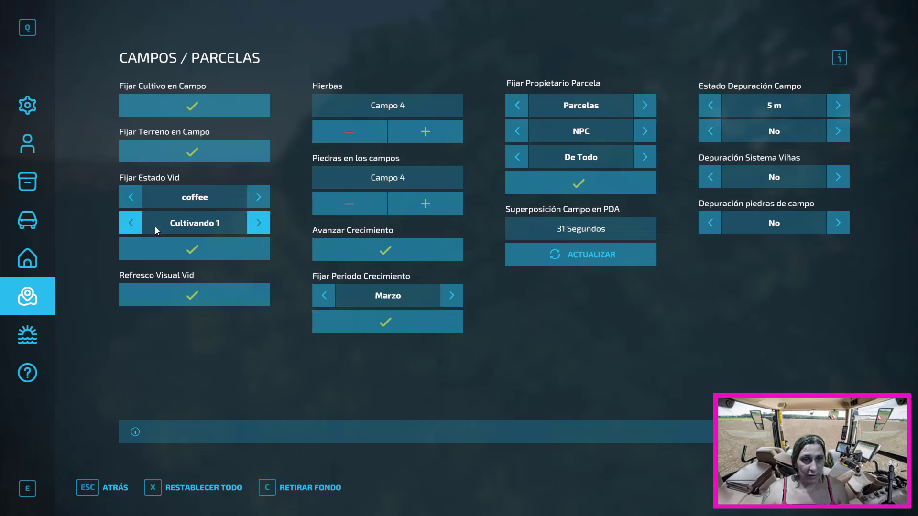
left_click(259, 221)
left_click(259, 222)
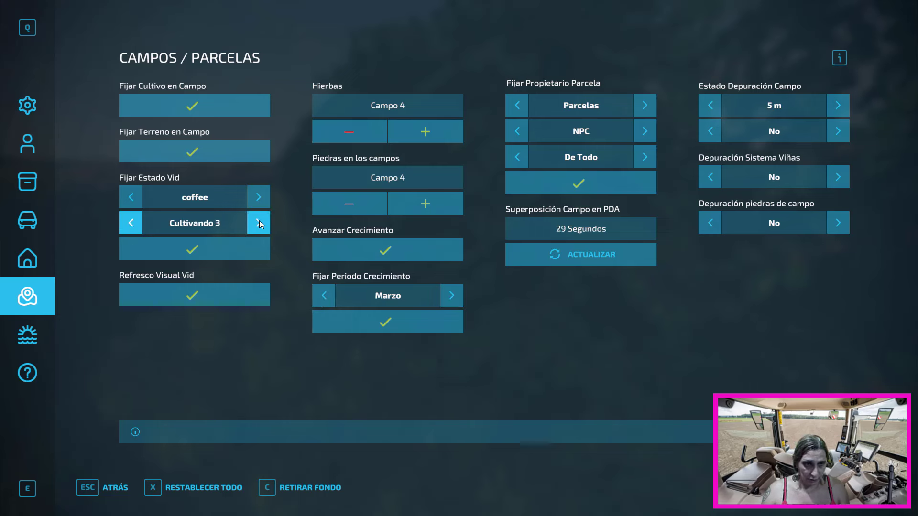
left_click(259, 222)
left_click(259, 221)
left_click(259, 221)
left_click(260, 221)
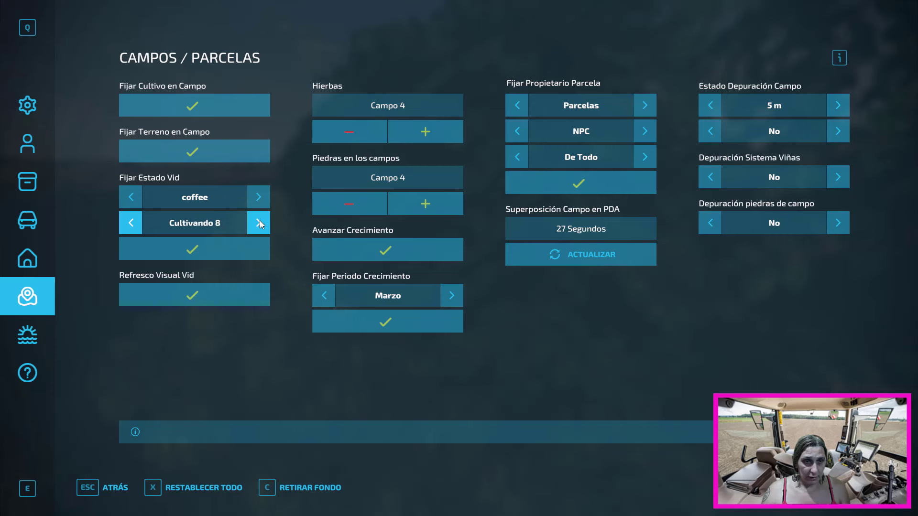
left_click(260, 221)
left_click(131, 223)
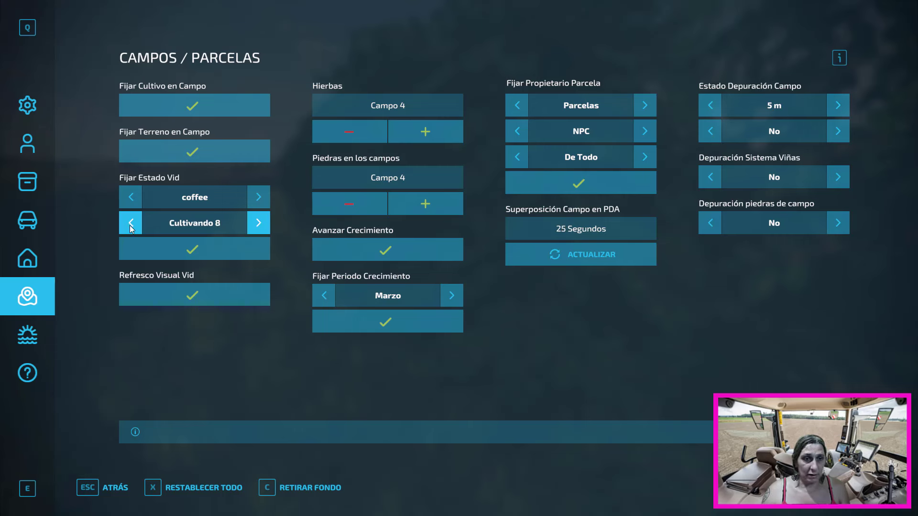
left_click(212, 249)
key("Escape")
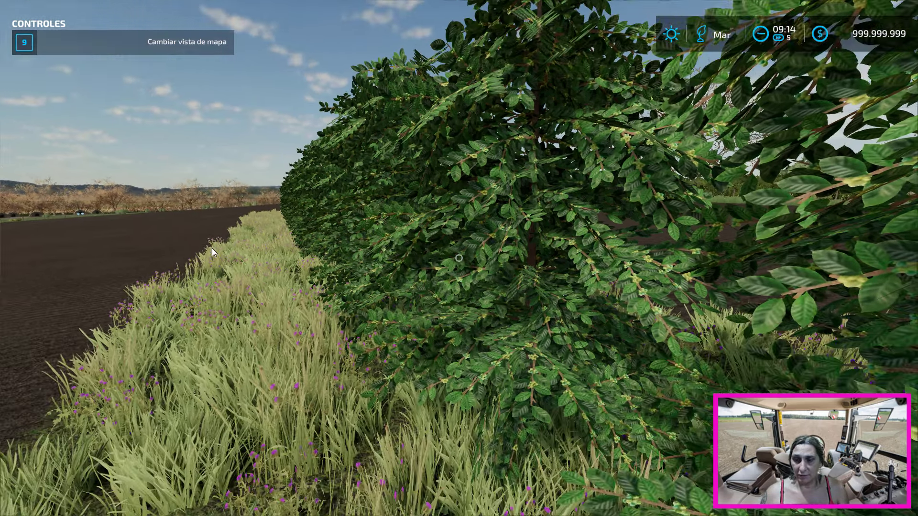
Set the coffee growth state to Listo para cosechar 1 under Fijar Estado Vid, apply it, and inspect the trees up close.
key("Escape")
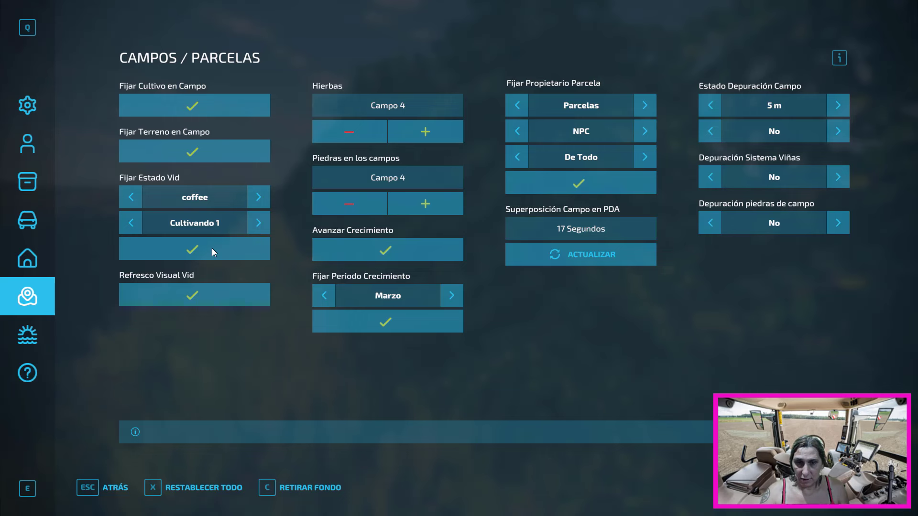
left_click(265, 228)
left_click(265, 228)
left_click(265, 227)
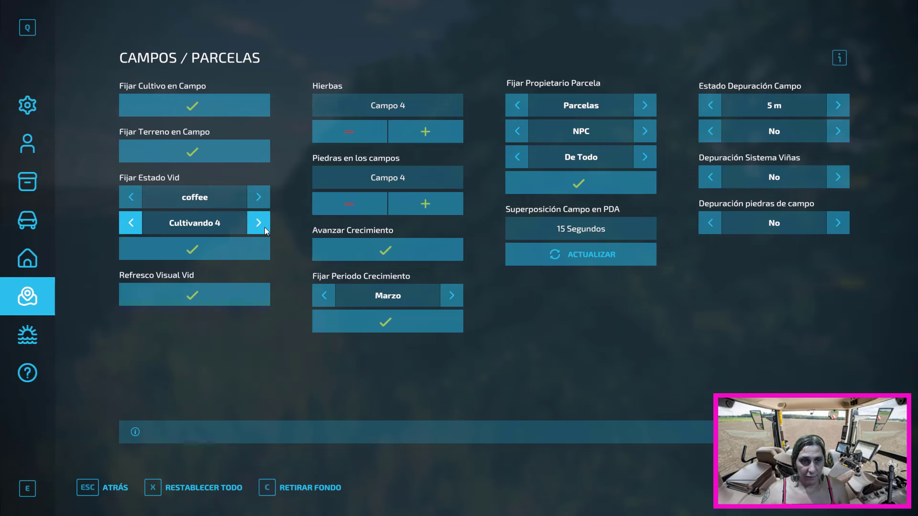
left_click(265, 228)
left_click(265, 228)
left_click(265, 227)
left_click(265, 227)
left_click(265, 228)
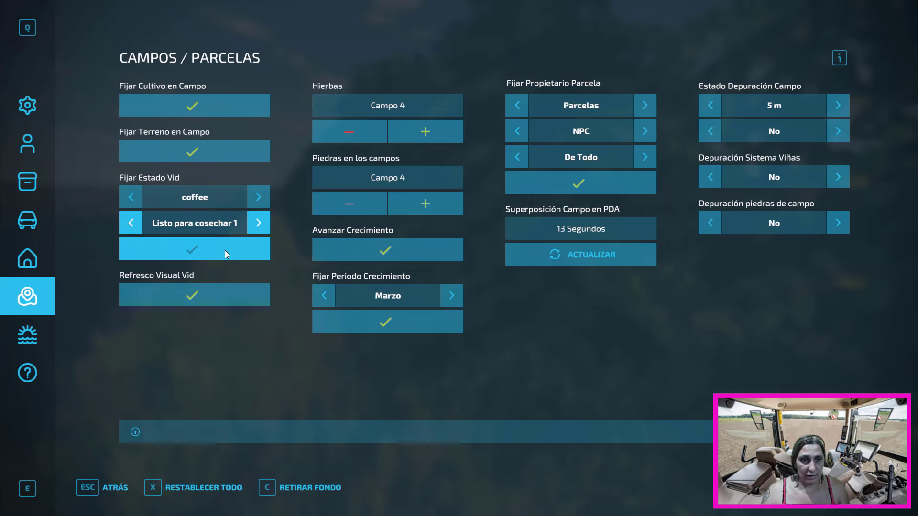
left_click(225, 251)
key("Escape")
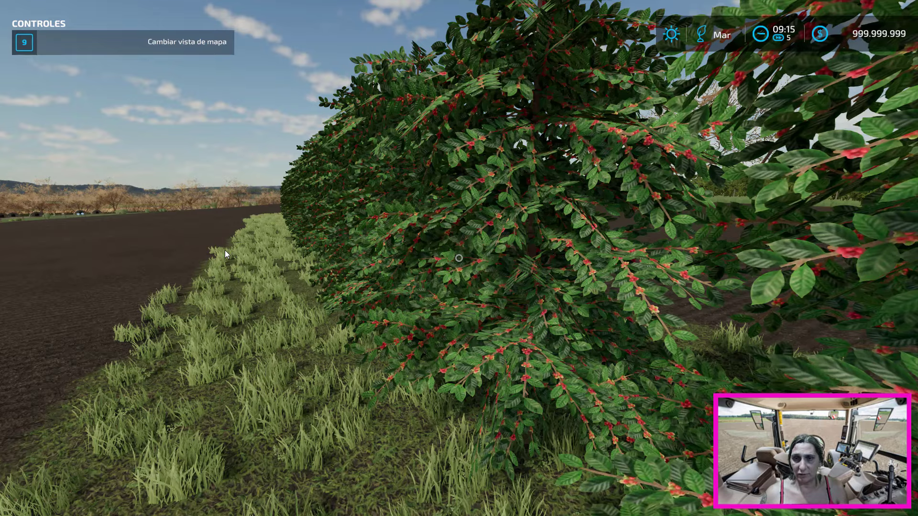
key("w")
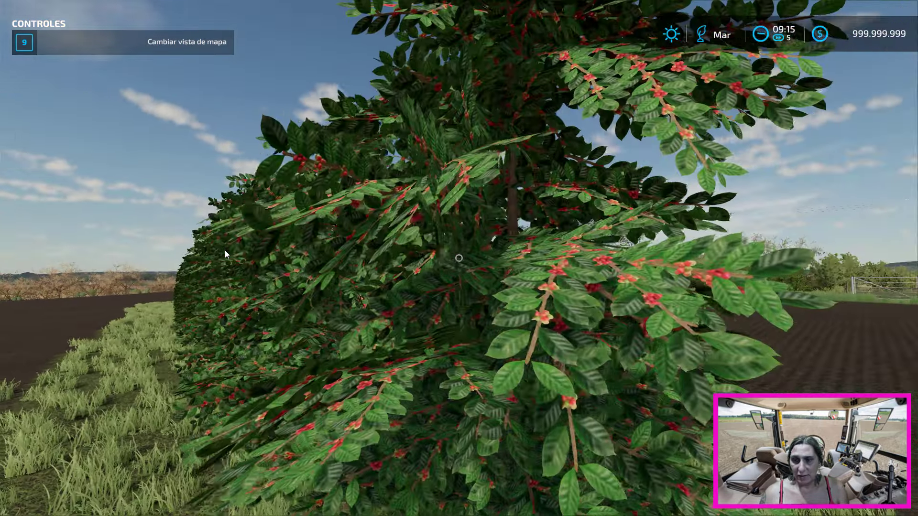
key("s")
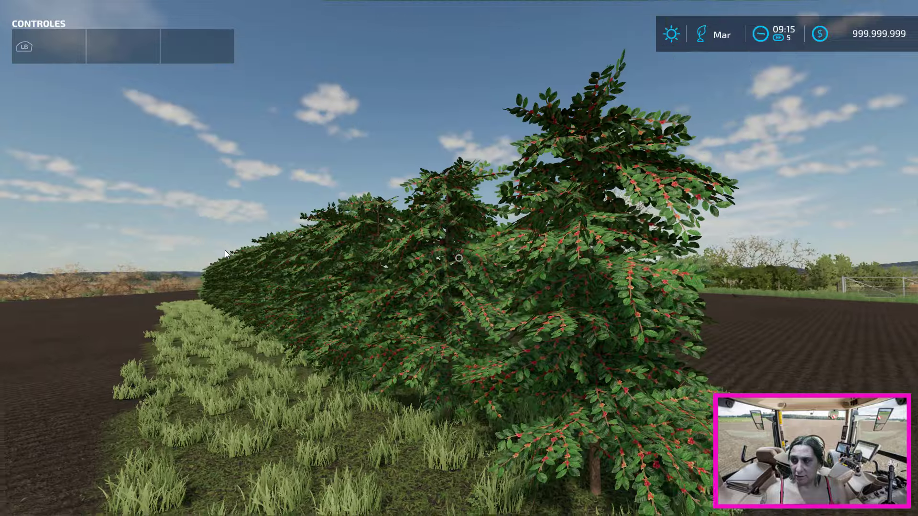
key("w")
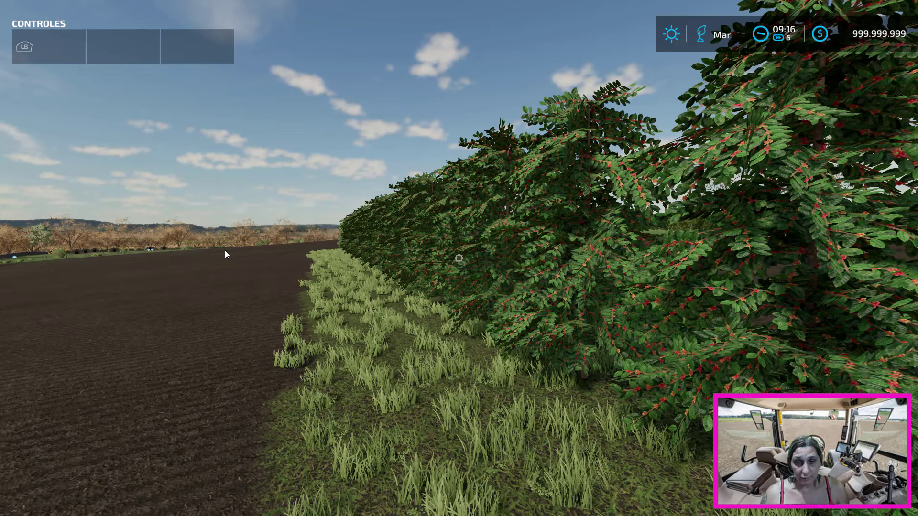
Buy the Jacto K3500 harvester from the mods and DLC in the shop, and return to the field.
key("p")
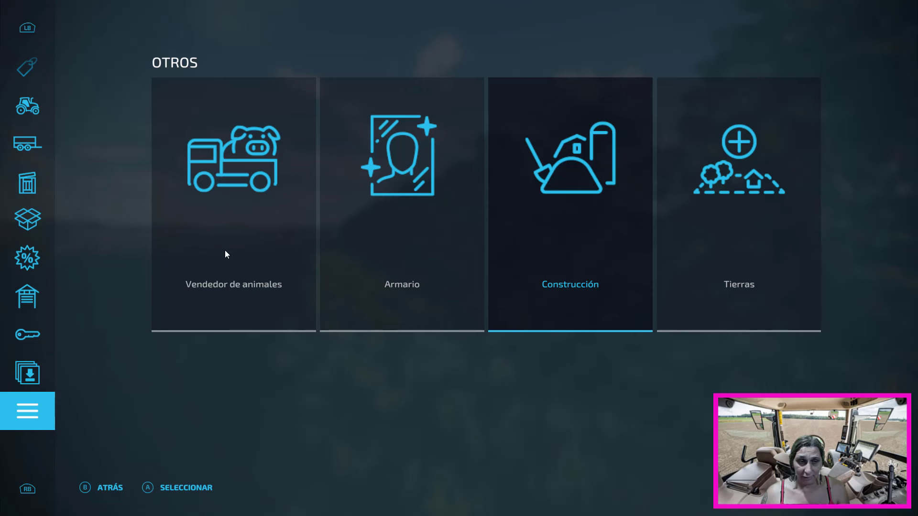
key("q")
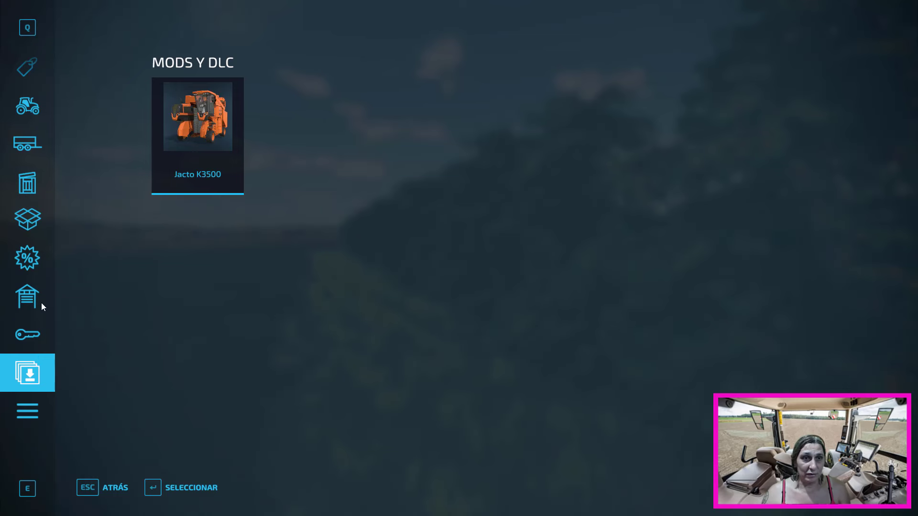
left_click(189, 153)
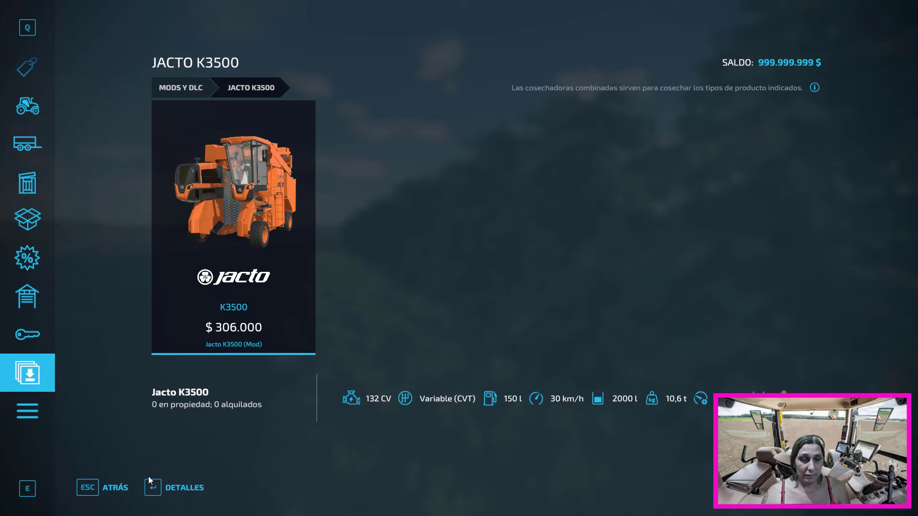
left_click(188, 488)
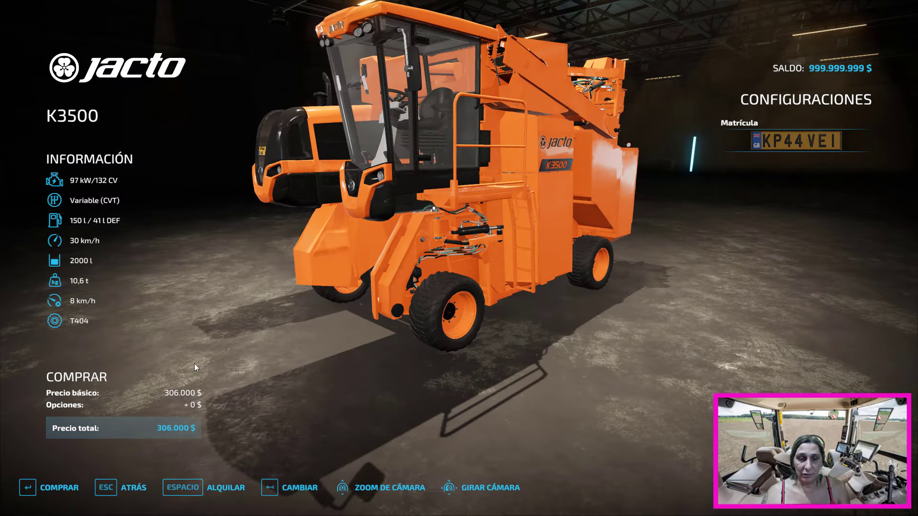
left_click(59, 488)
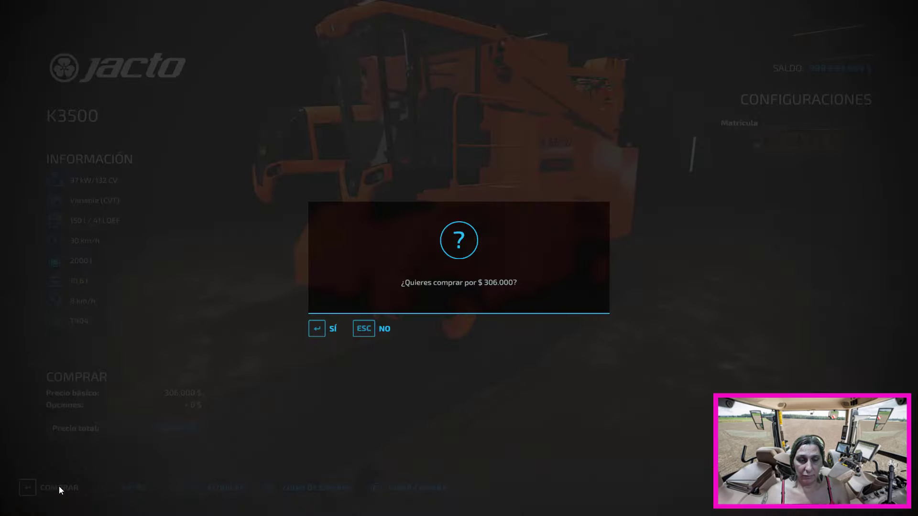
key("Return")
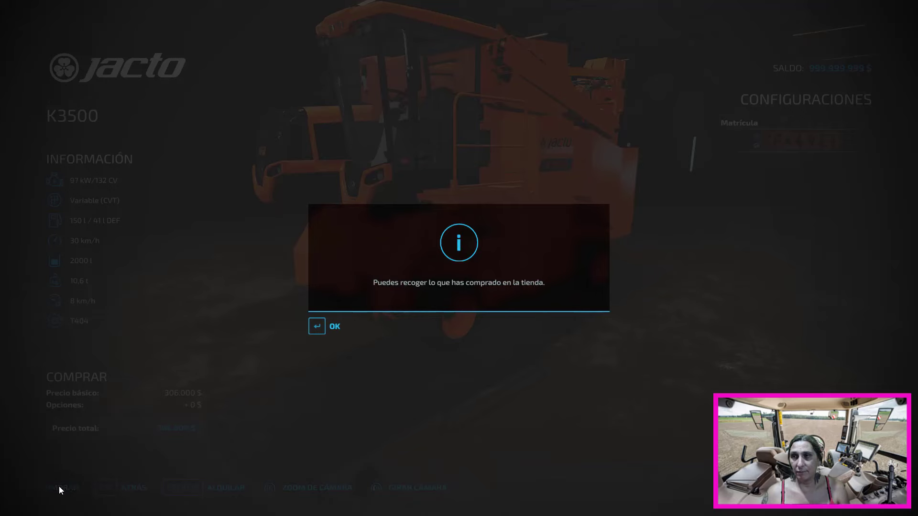
key("Return")
key("Escape")
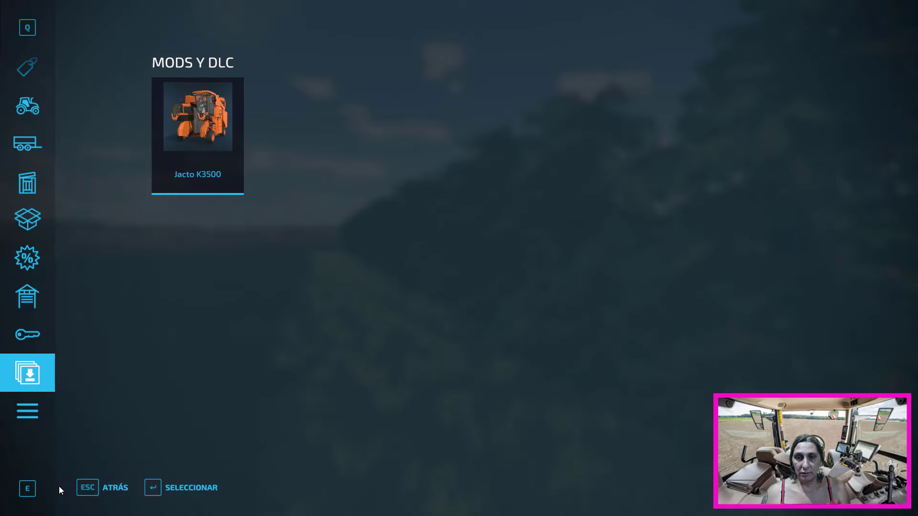
key("Escape")
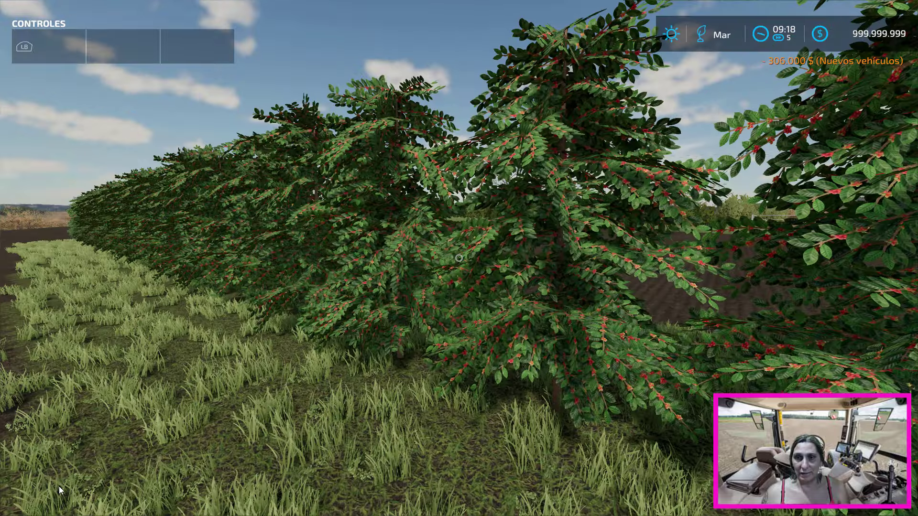
Switch to File Explorer and review the contents of the FS22_Calmsden_Edit folder and its parent folder.
key("Tab")
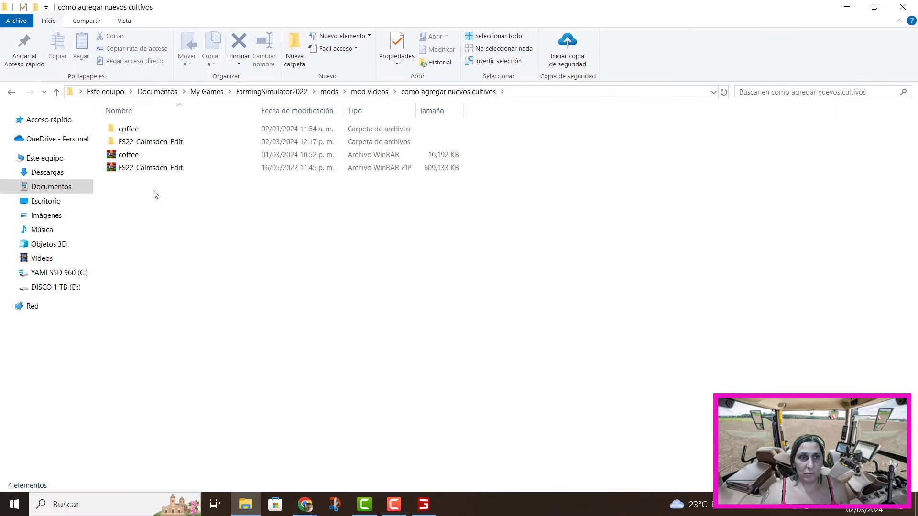
double_click(134, 142)
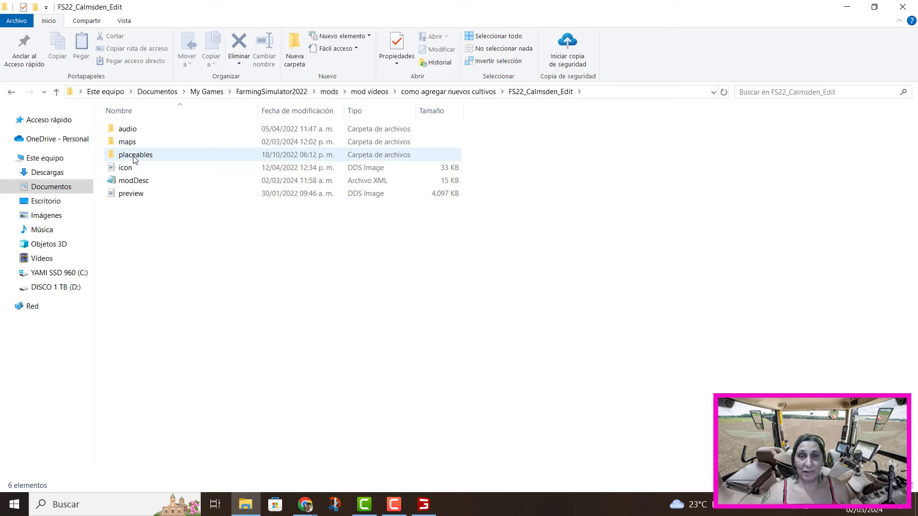
left_click(11, 92)
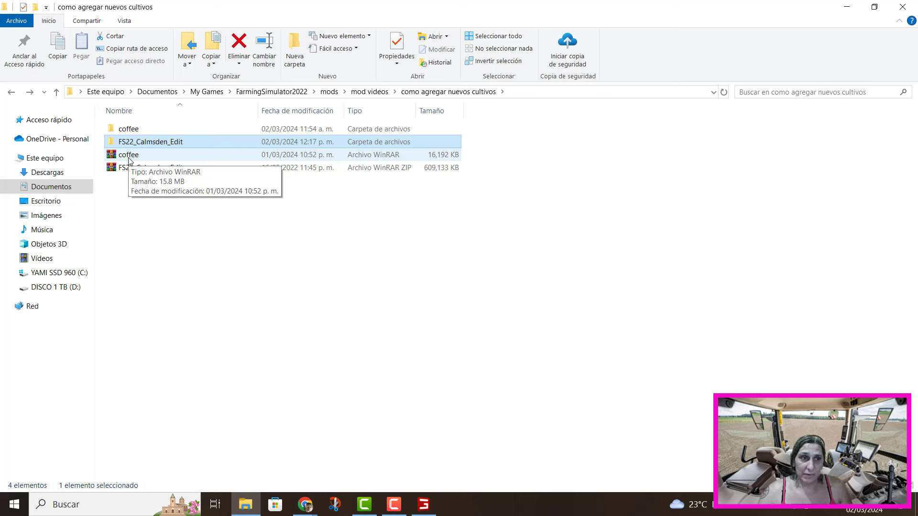
double_click(150, 145)
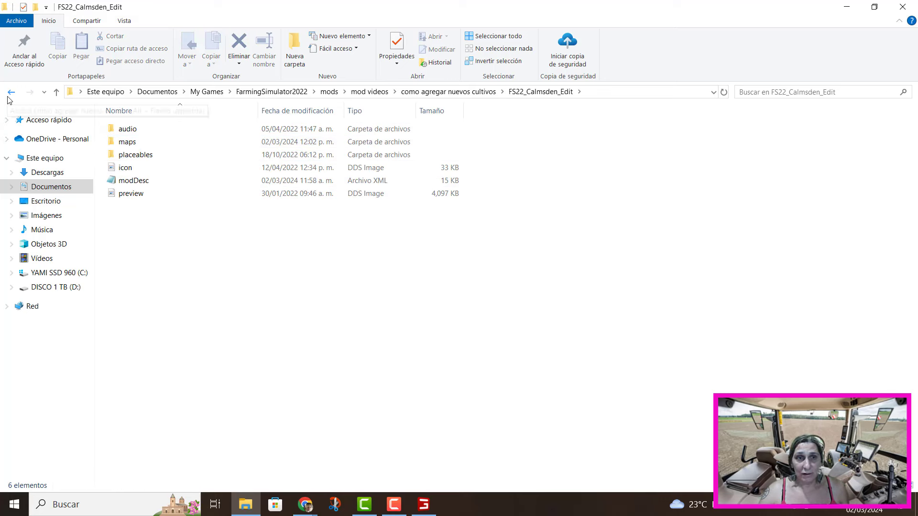